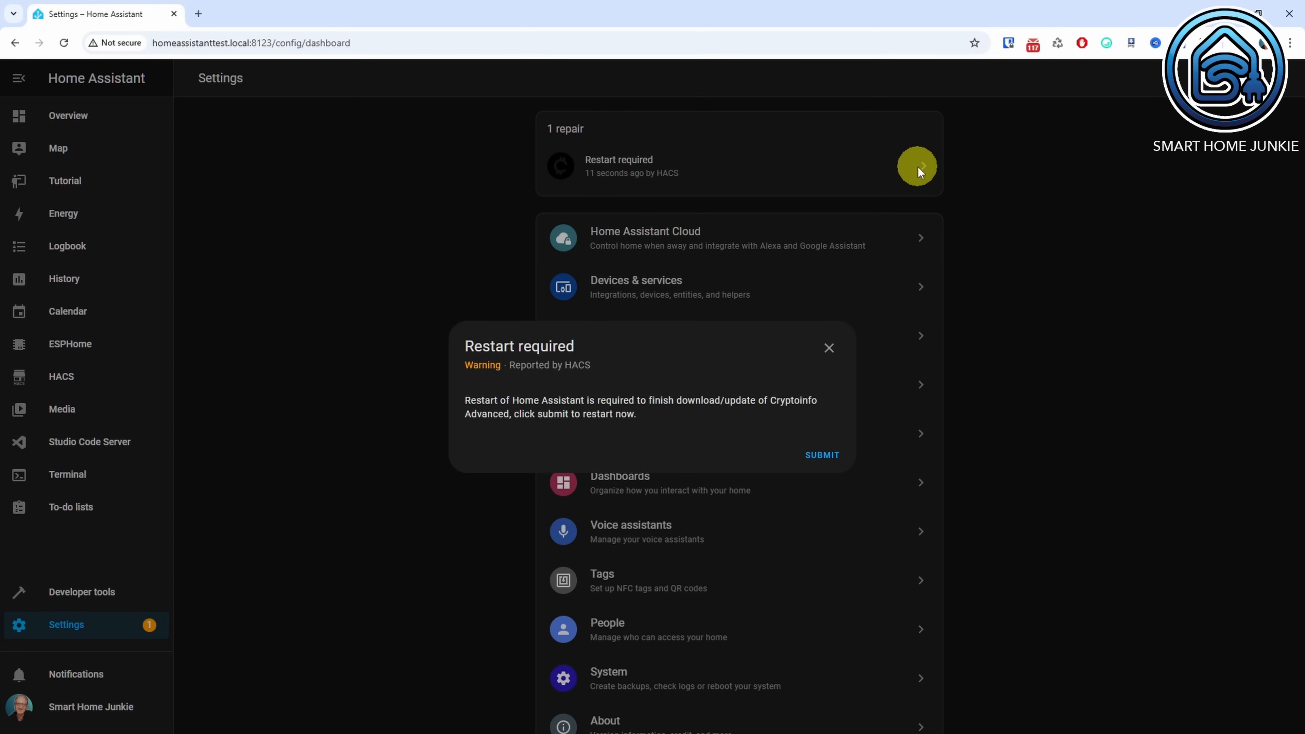
Step: Submit the required Home Assistant restart to finish the Cryptoinfo Advanced download
click(818, 455)
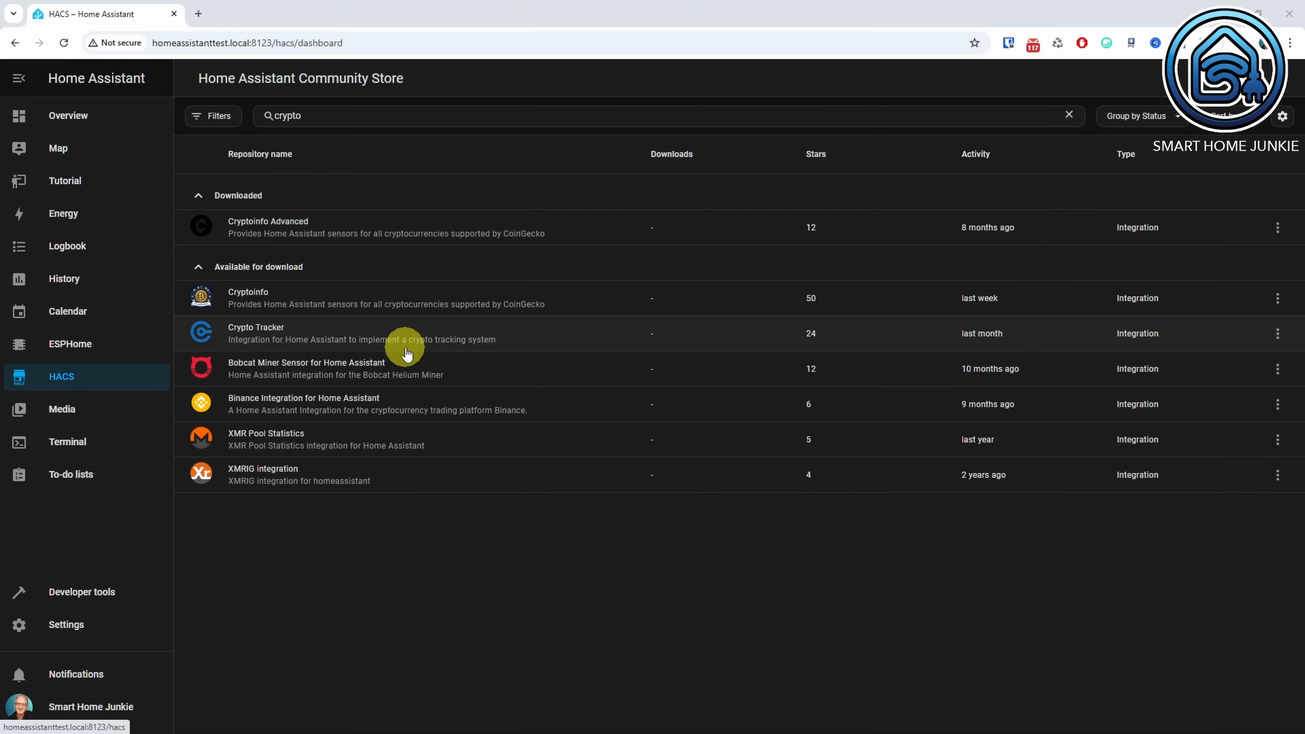
Step: Search the add-on store for studio and install the Studio Code Server add-on
click(66, 624)
click(617, 335)
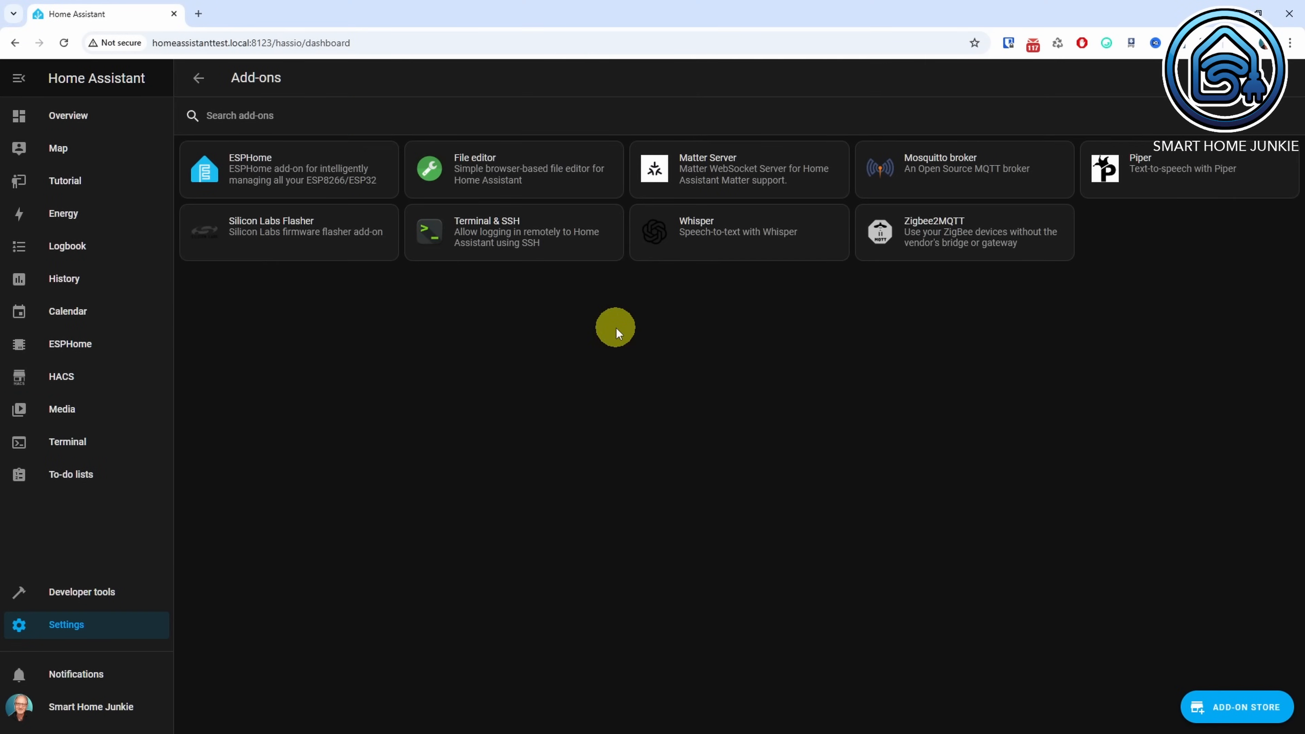
click(1232, 705)
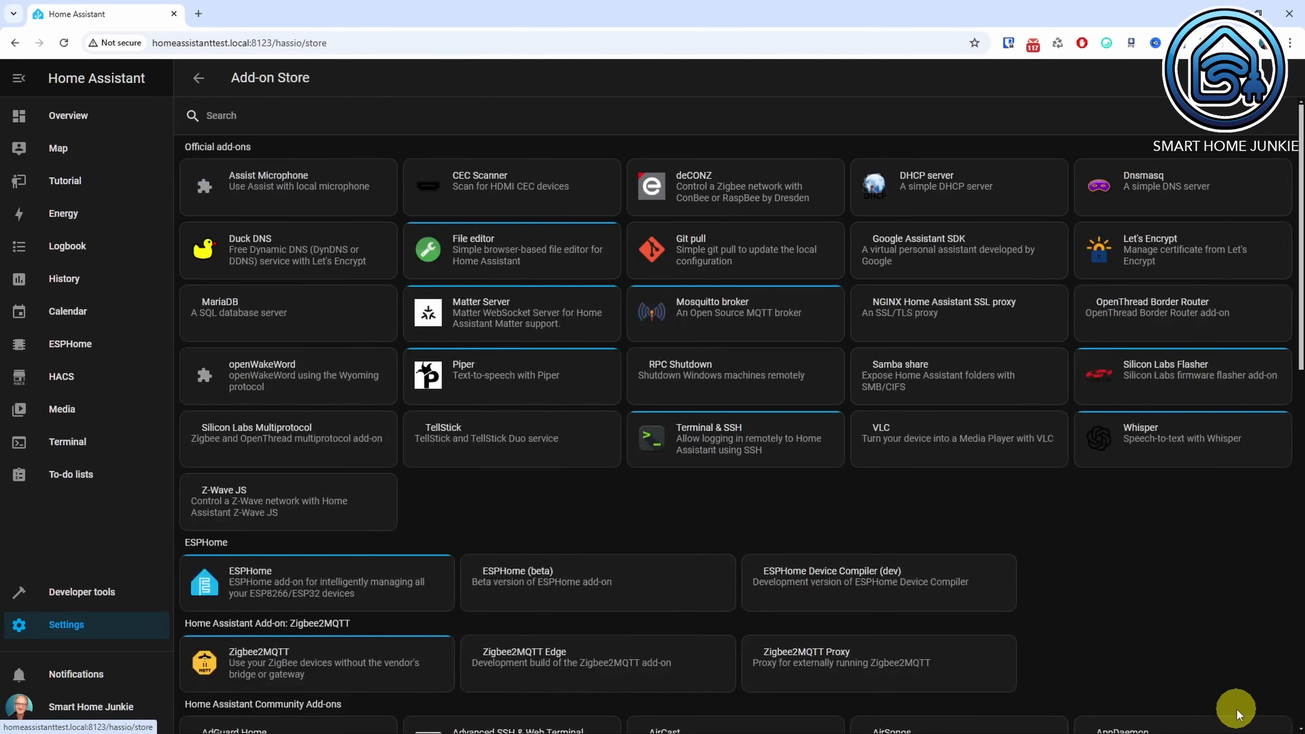
click(370, 117)
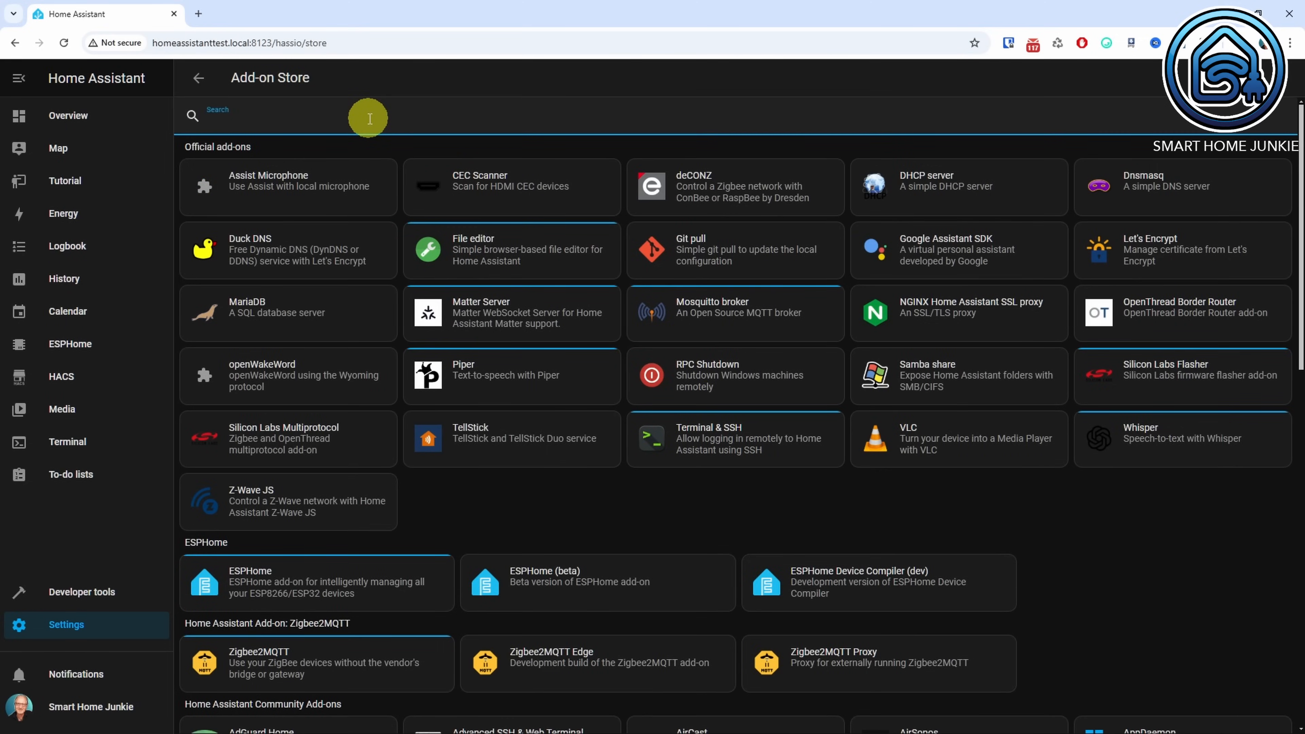
text(studio)
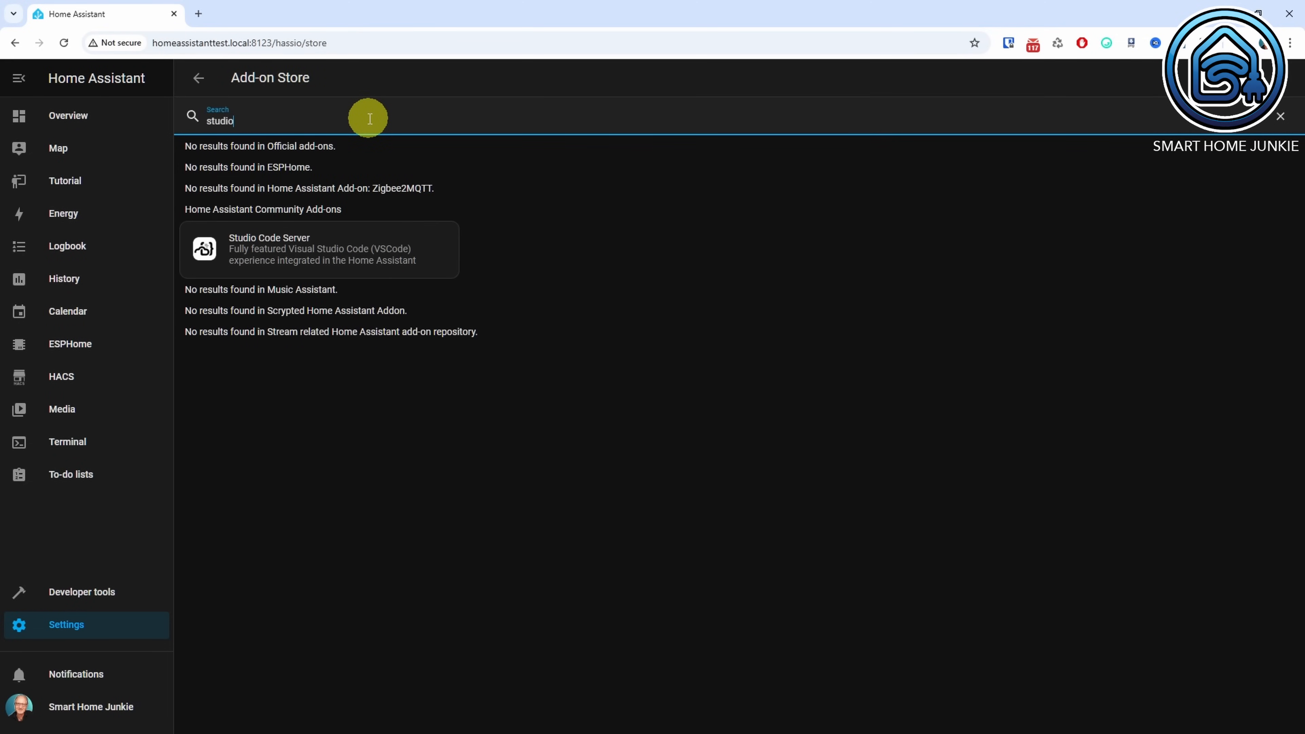
click(345, 262)
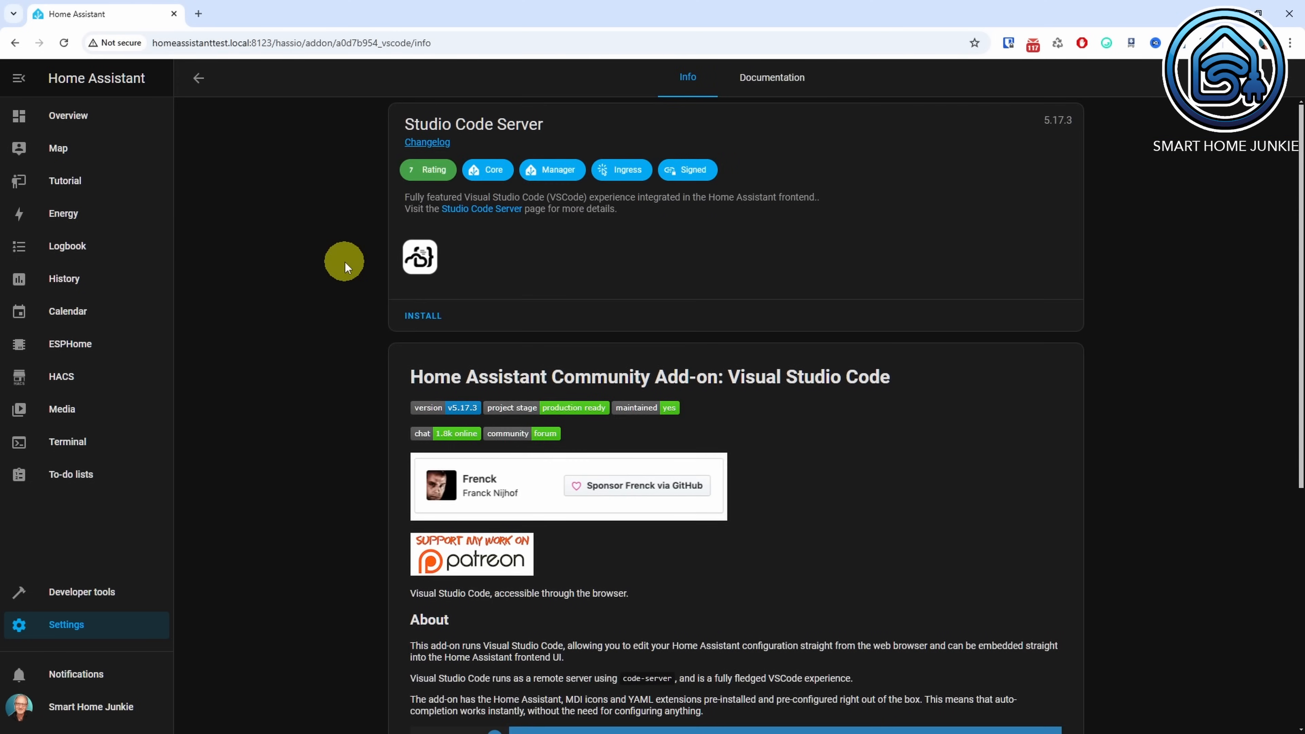
click(425, 317)
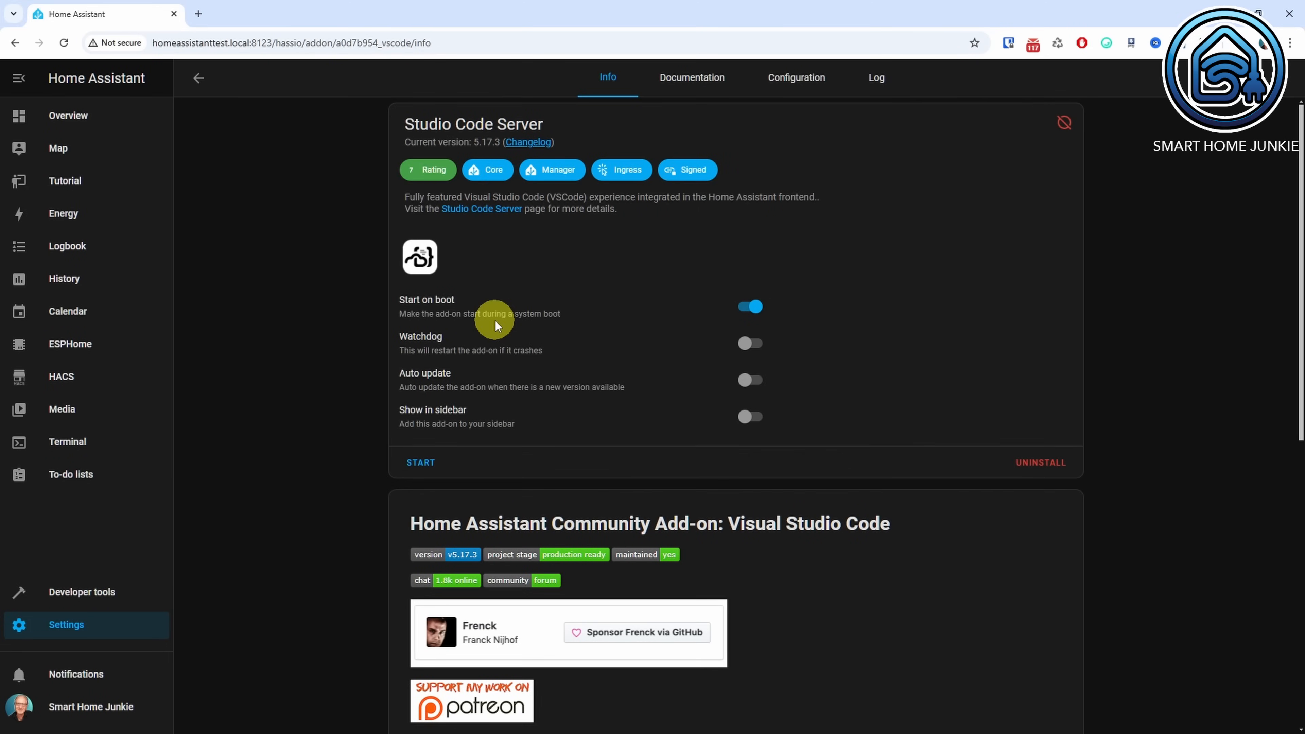
Step: Enable Watchdog, Auto update and Show in sidebar for Studio Code Server, and start the add-on
click(749, 343)
click(749, 380)
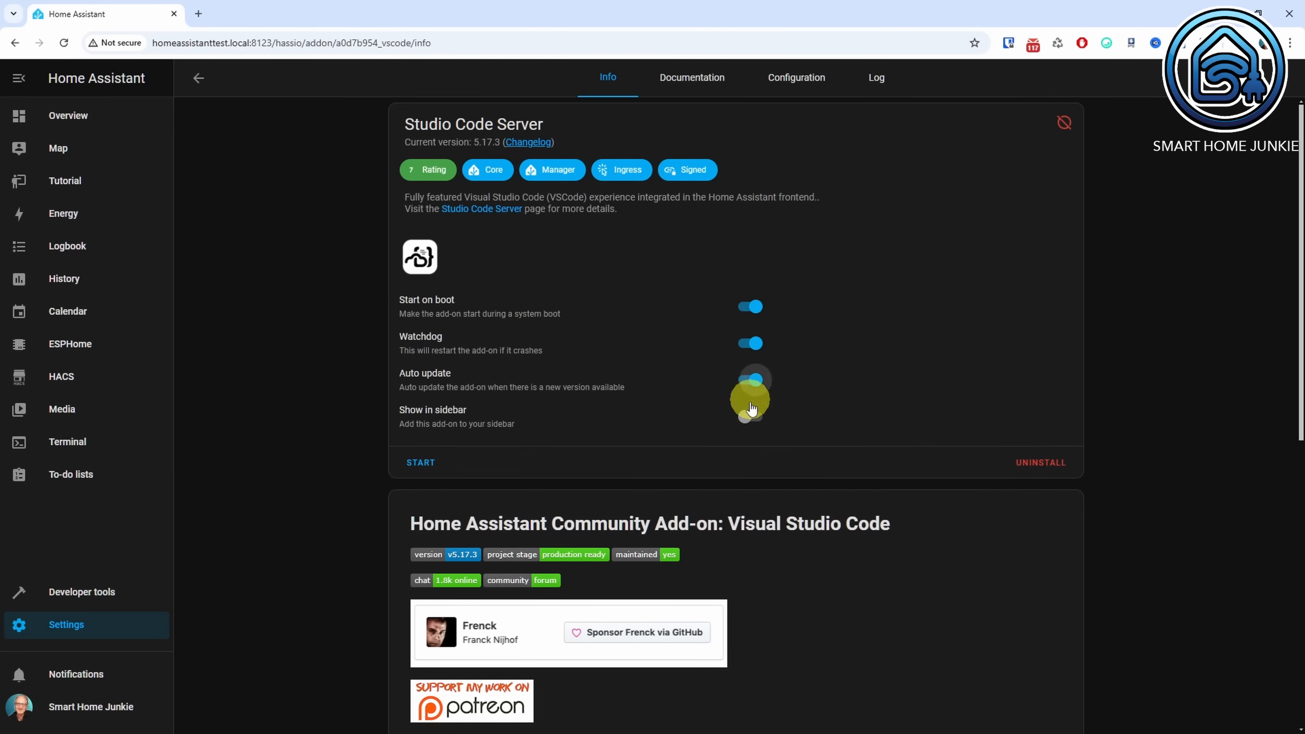
click(746, 417)
click(420, 464)
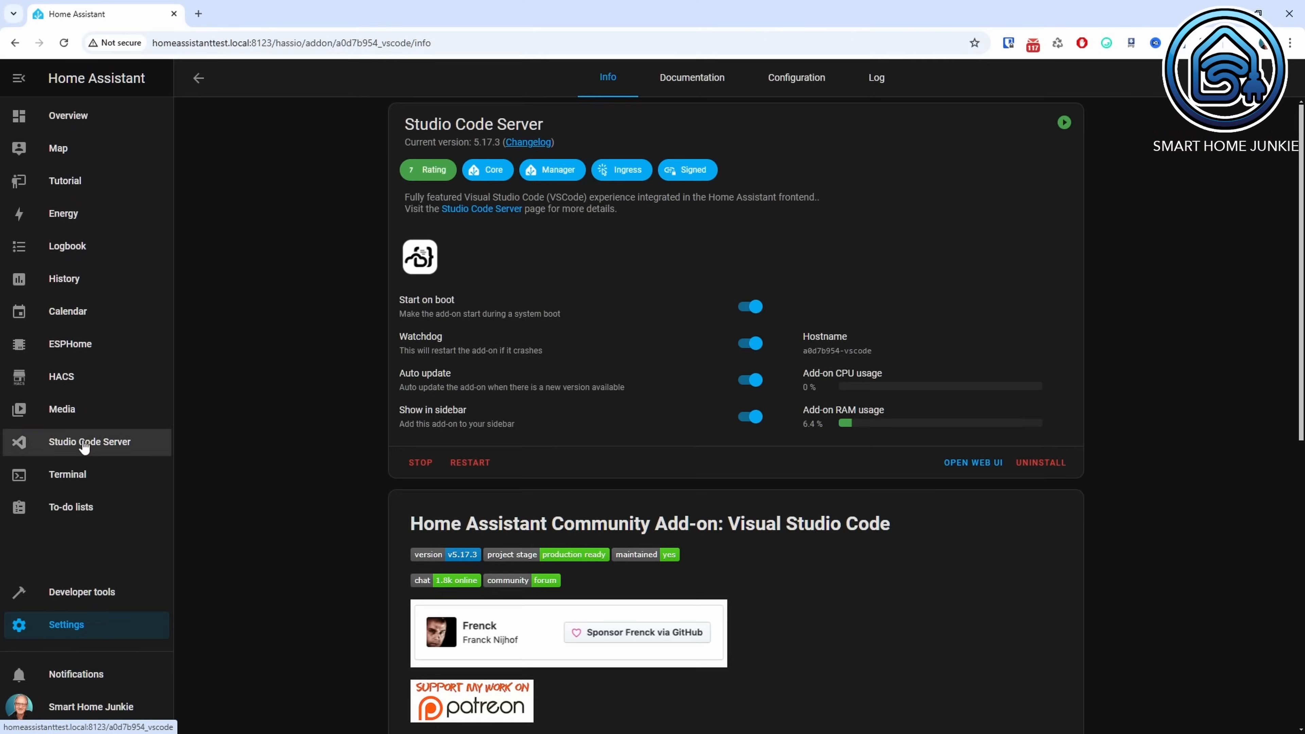
Step: In Studio Code Server, add the line "sensor: !include sensors.yaml" below the scene include in configuration.yaml and save the file
click(84, 443)
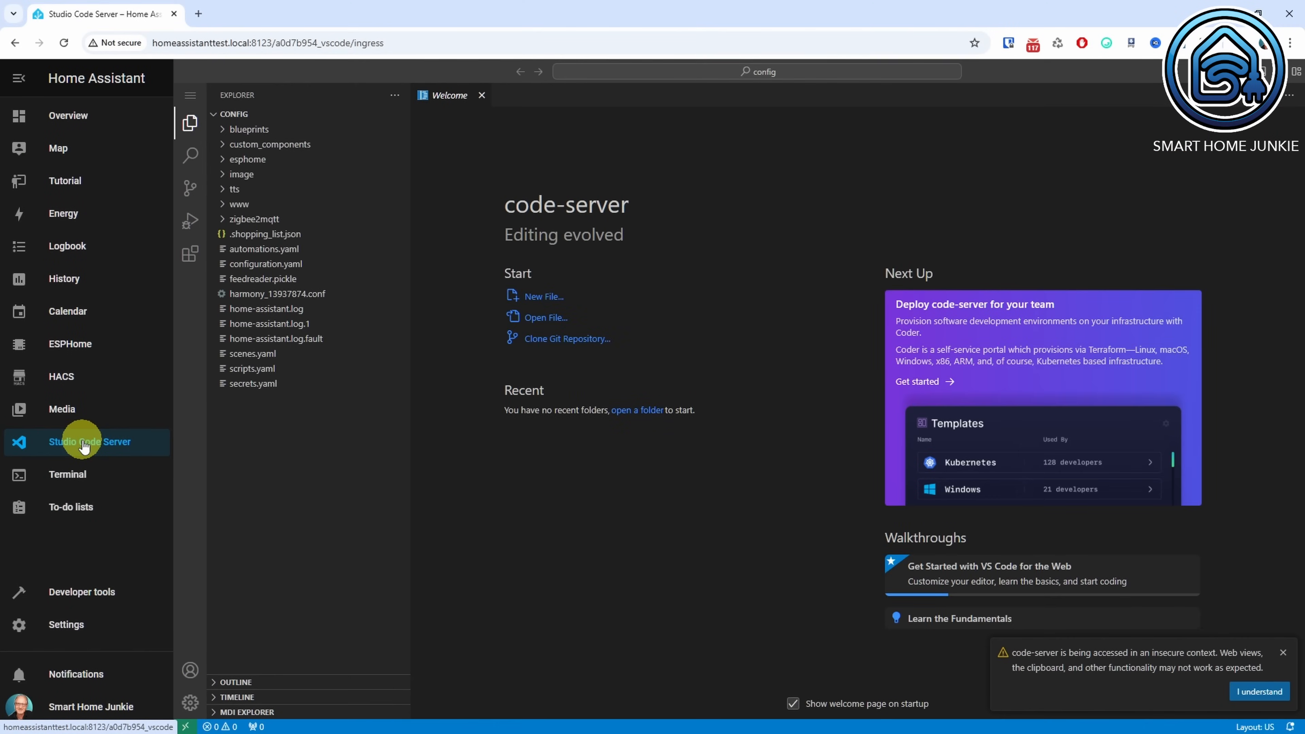
click(278, 264)
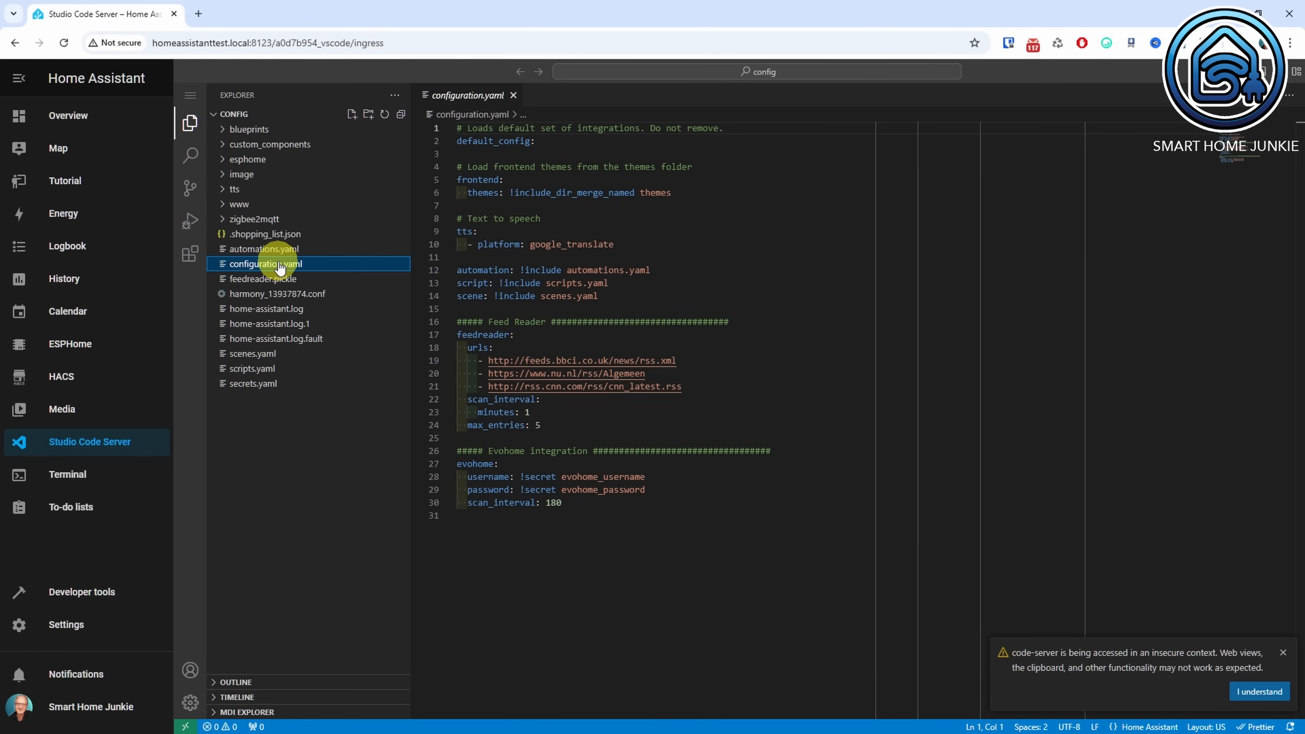
click(619, 297)
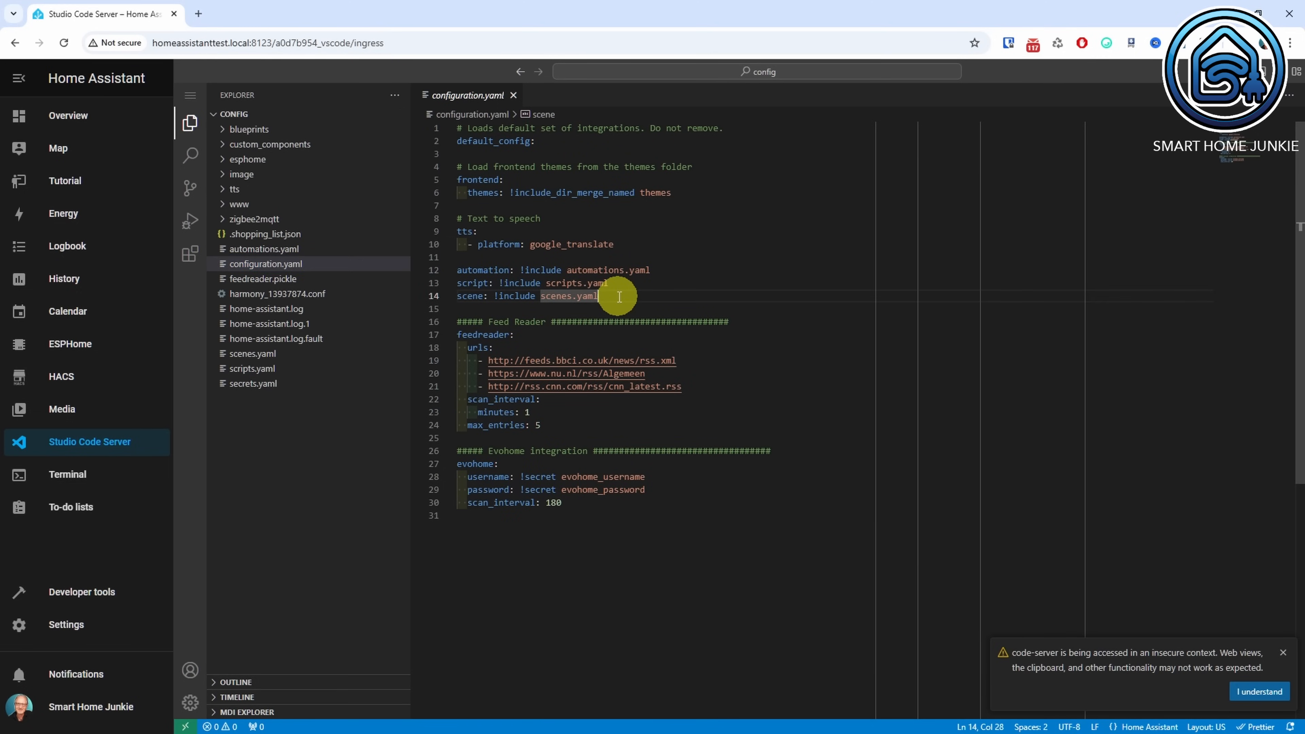
key(Return)
text(sensor:)
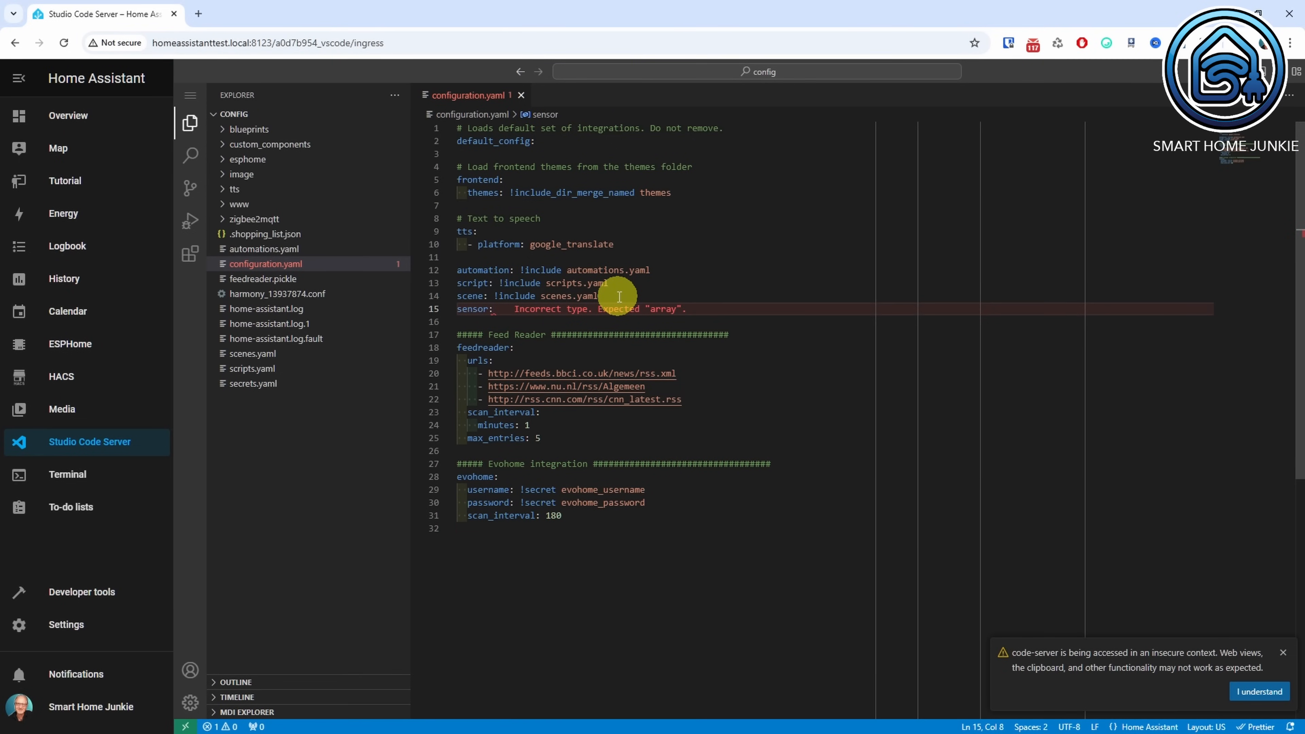
text( !include )
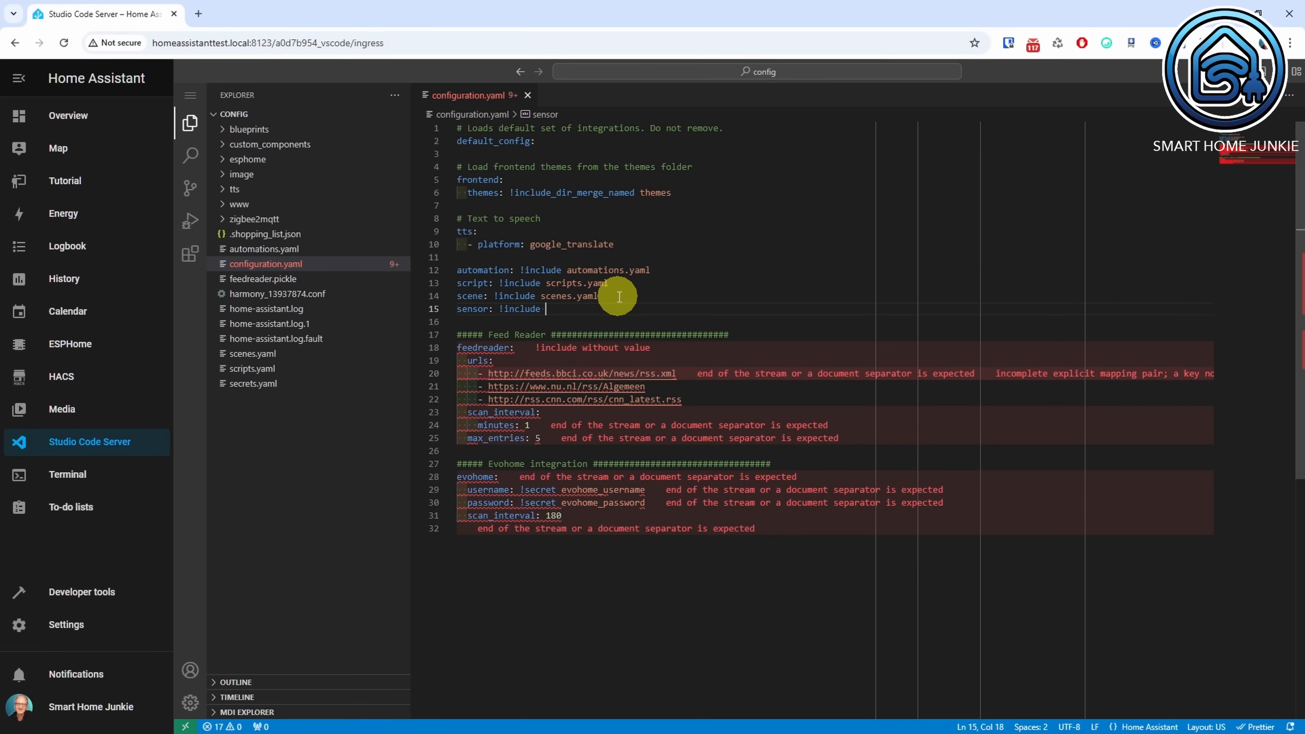
text(senso)
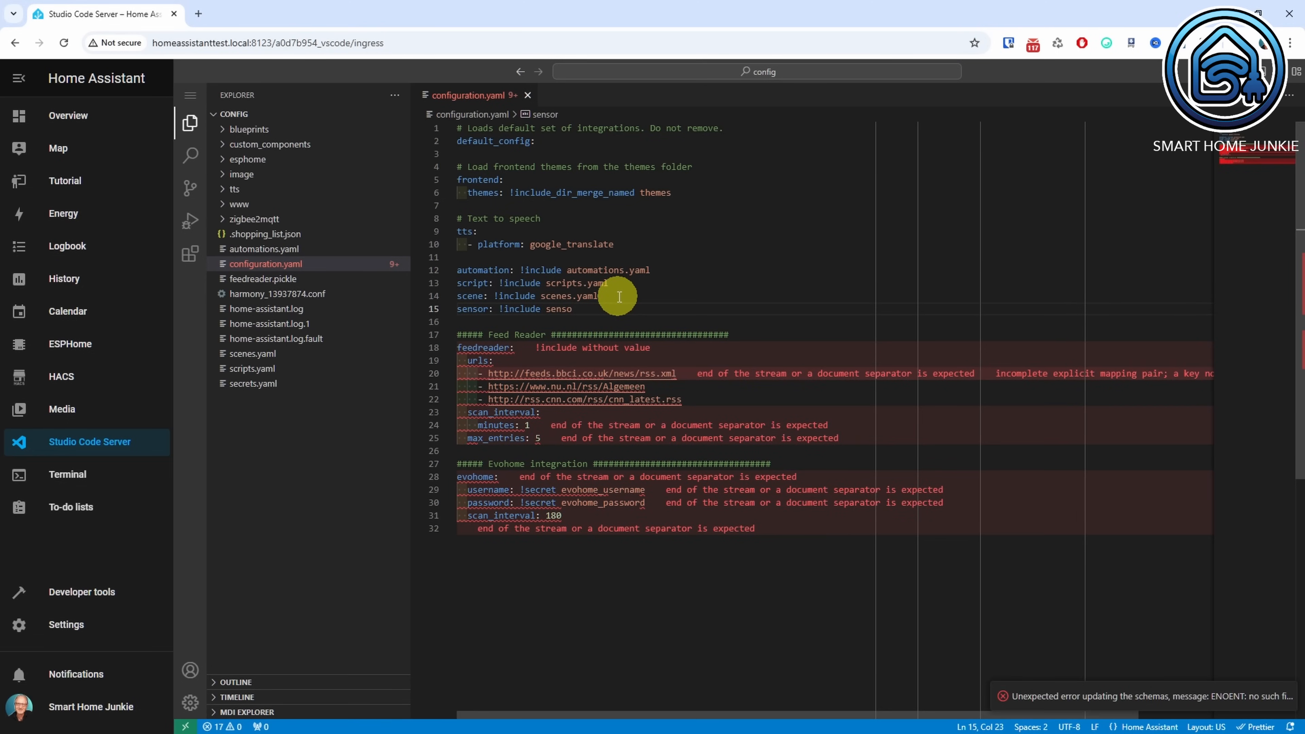
text(r)
key(ctrl+s)
text(s.yaml)
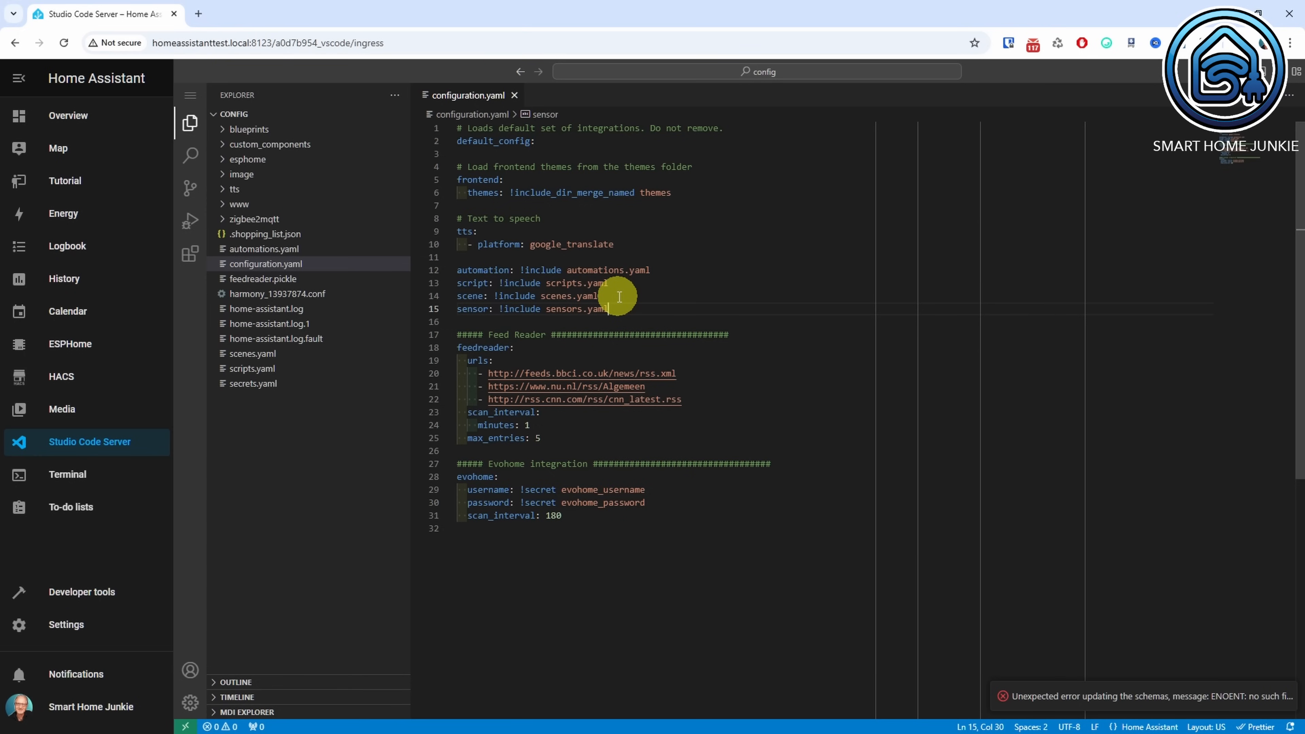
click(190, 97)
mouse_move(248, 103)
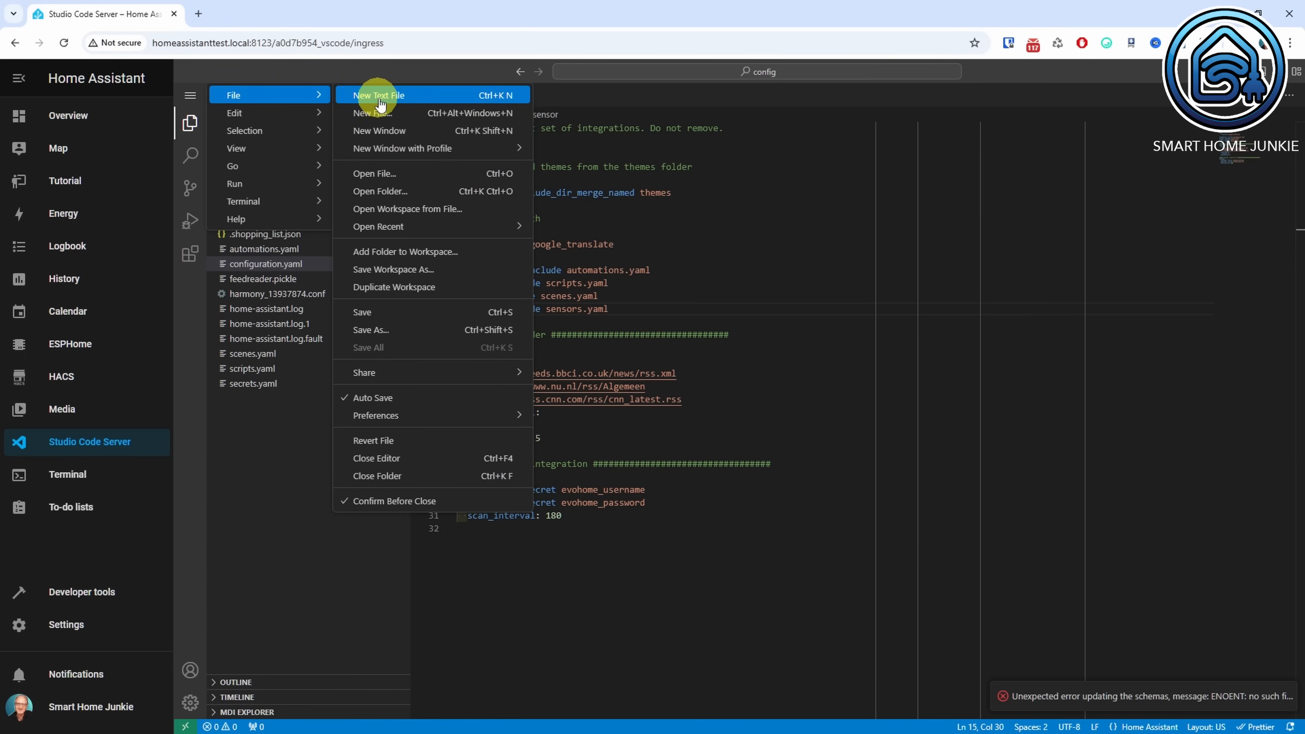
click(380, 312)
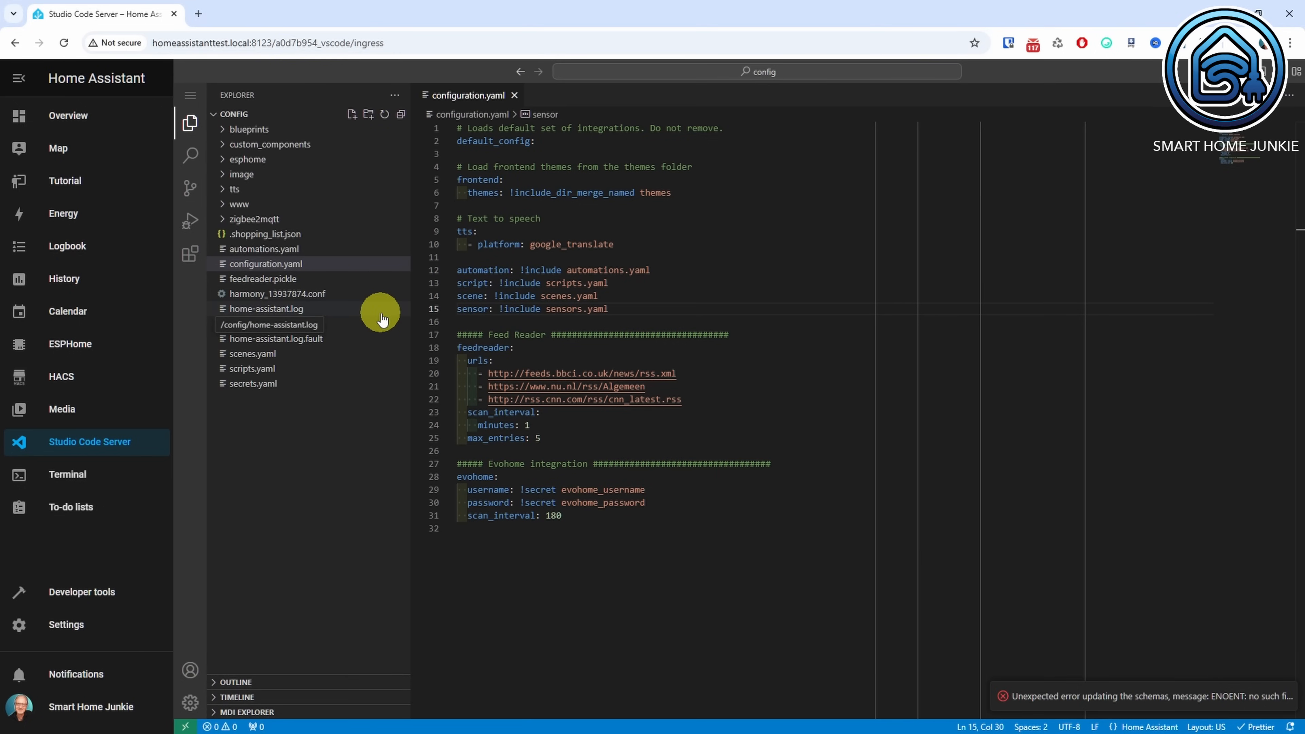
Step: Create sensors.yaml in the config folder and add a cryptoinfo_advanced sensor with id and cryptocurrency name bitcoin, currency eur, unit €, multiplier 0.4, update frequency 15
click(352, 115)
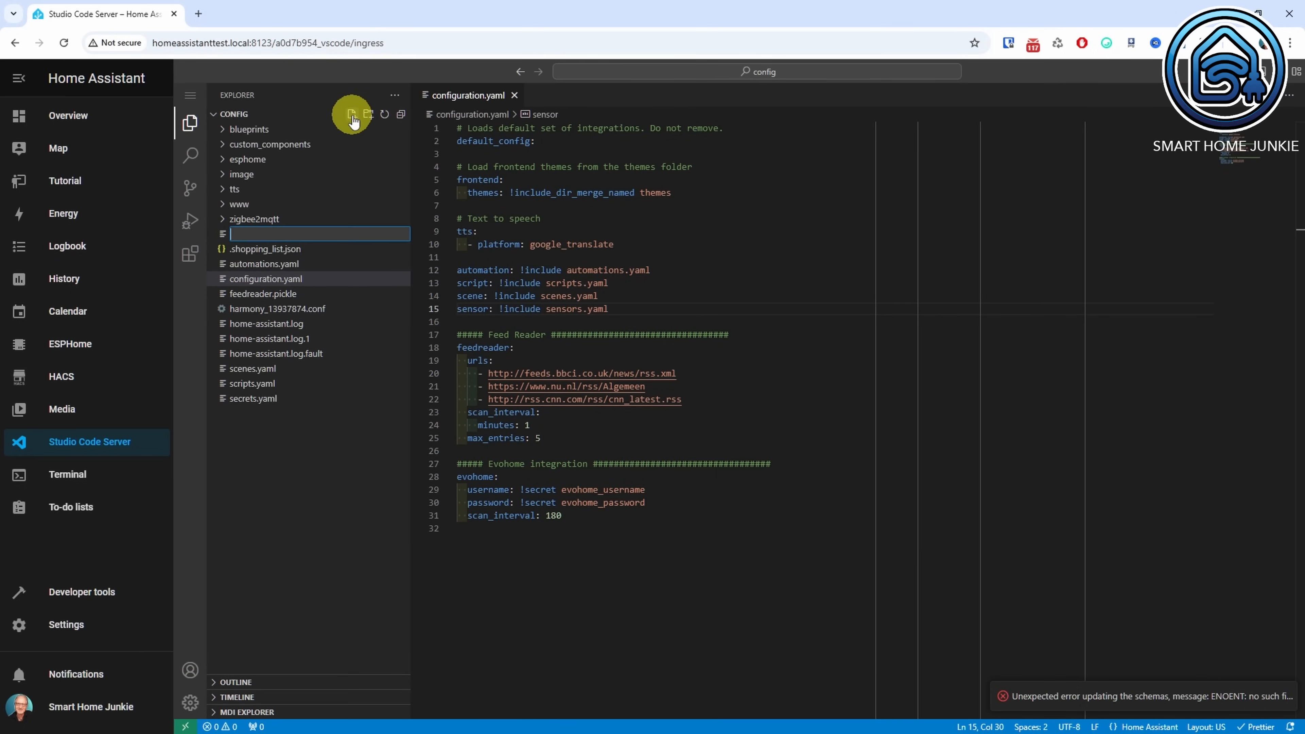
text(sensors.yaml)
key(Return)
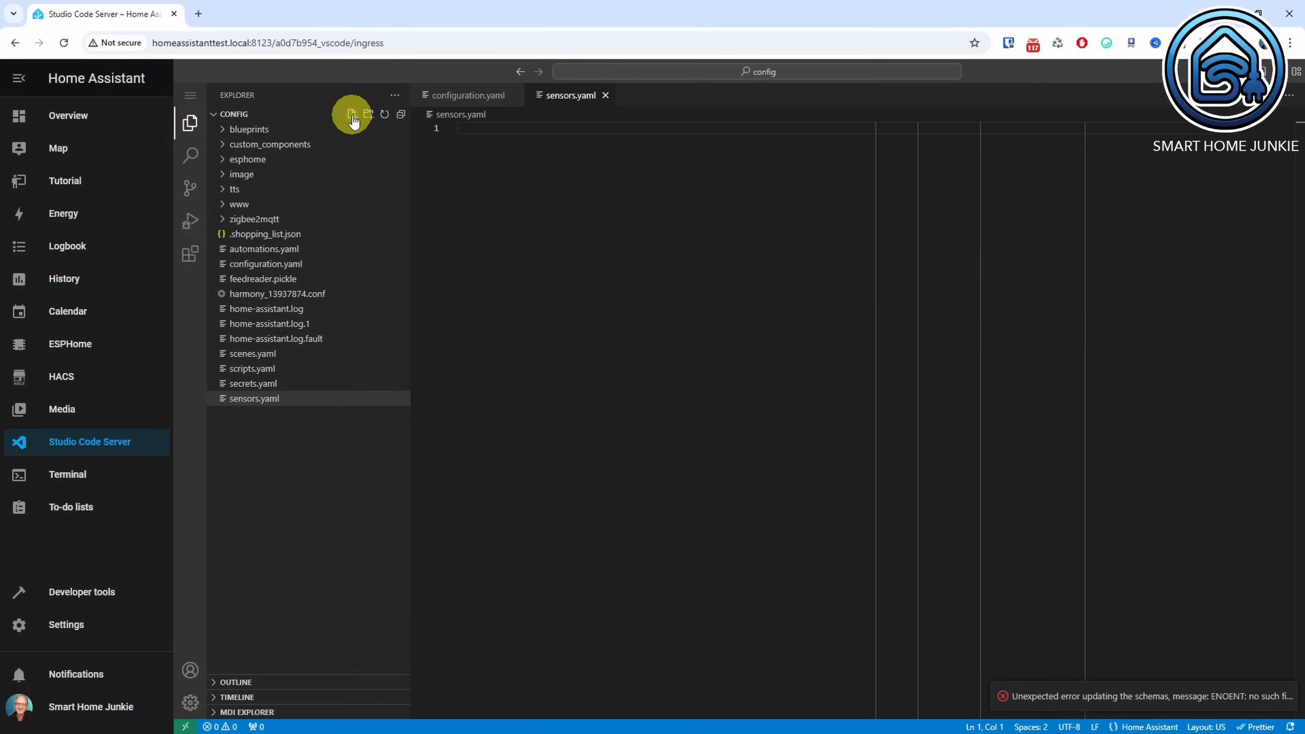
text(- platform: cryptoinfo_advanced   id: "bitcoin"   cryptocurrency_name: "bitcoin"   currency_name: "eur"   unit_of_measurement: "€"   multiplier: 0.4   update_frequency: 15  - platform: cryptoinfo_advanced   id: "litecoin"   cryptocurrency_name: "litecoin"   currency_name: "eur"   unit_of_measurement: "€"   multiplier: 20   update_frequency: 15  - platform: cryptoinfo_advanced   id: "ripple"   cryptocurrency_name: "ripple"   currency_name: "eur"   unit_of_measurement: "€"   multiplier: 150   update_frequency: 15)
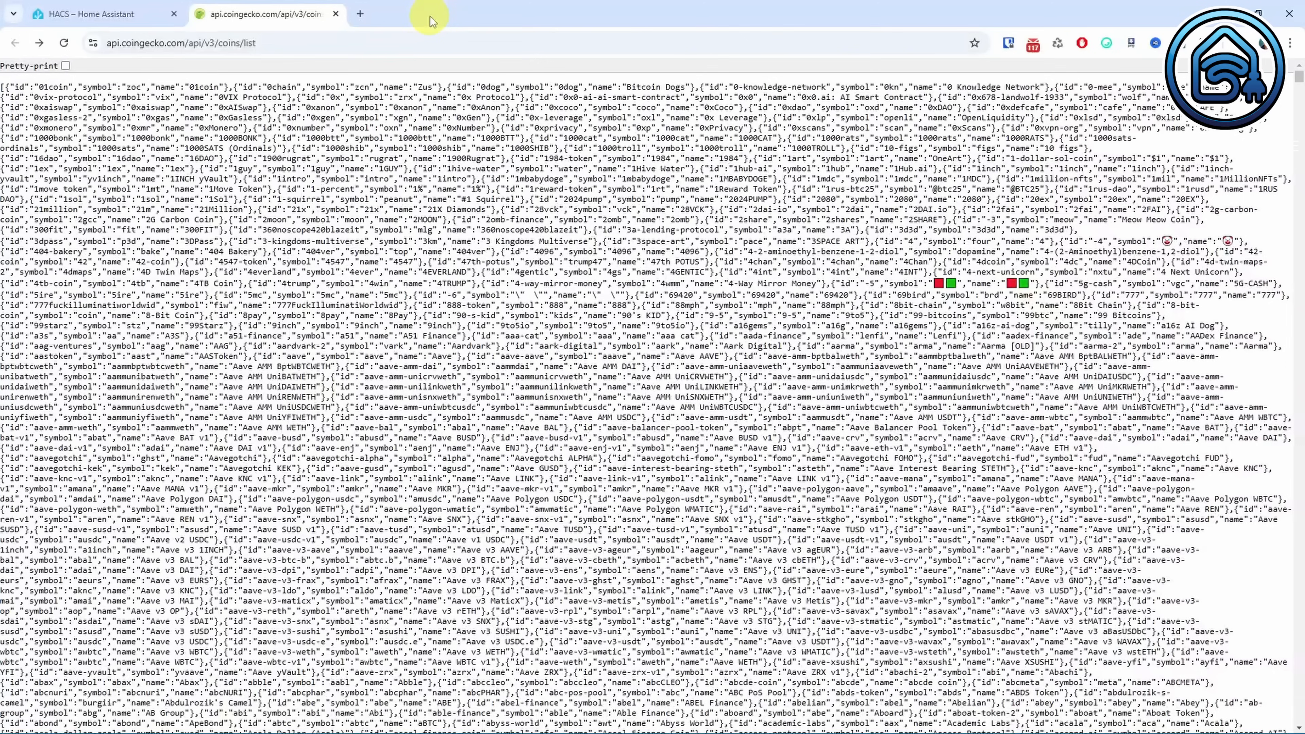
Step: Search the CoinGecko coins list page for ripple and go through the matches to look up its coin id
key(ctrl+f)
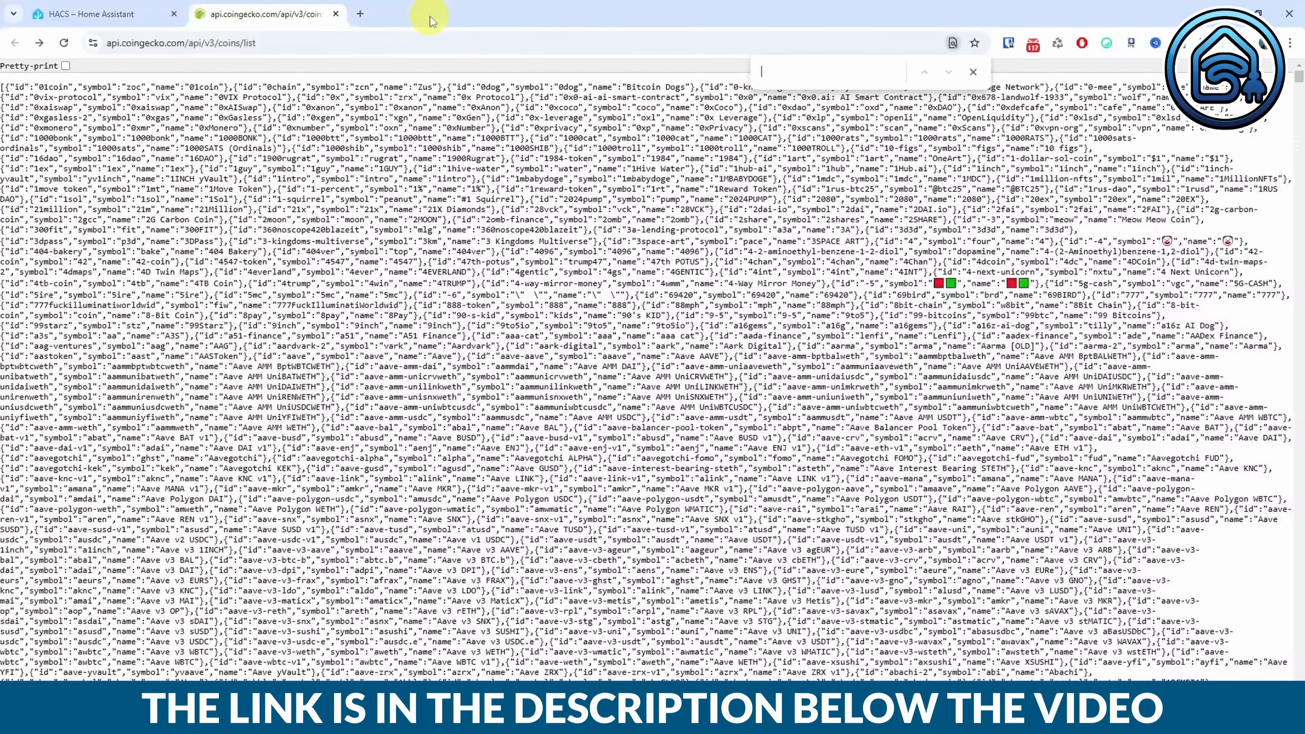
text(ripple)
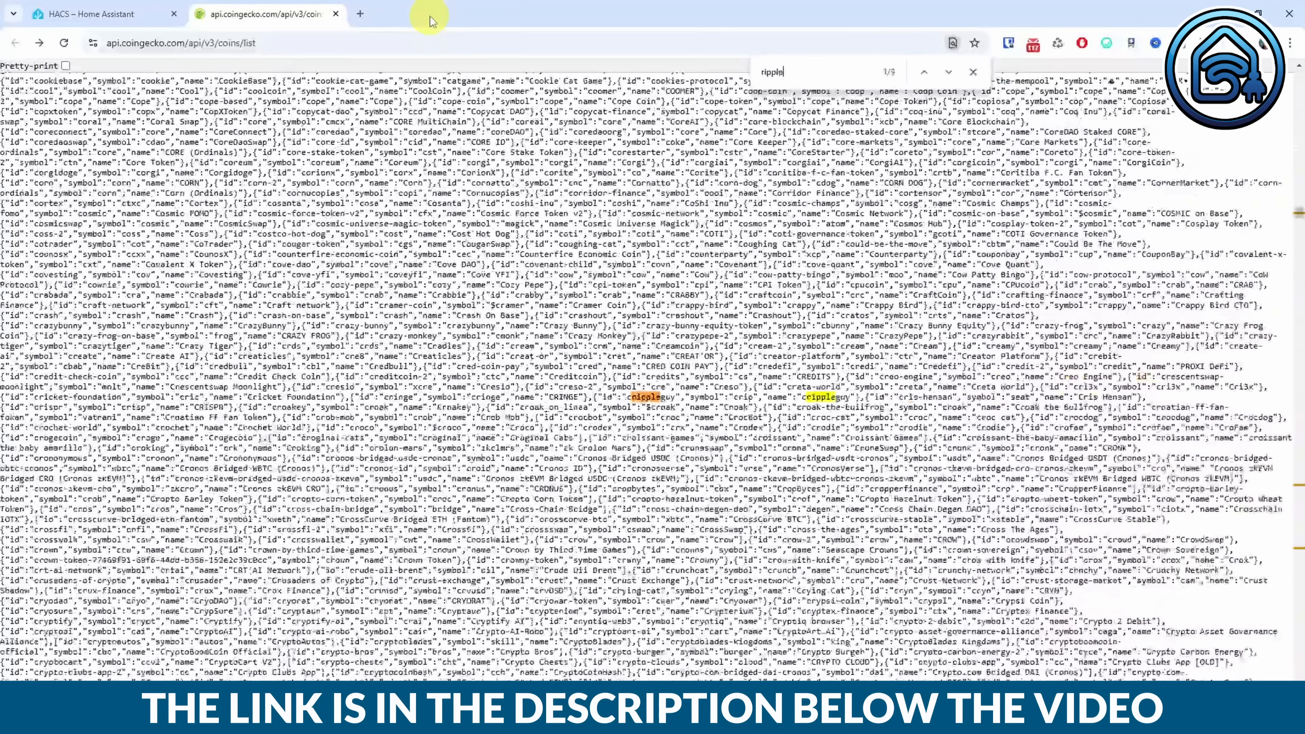
click(949, 73)
click(949, 73)
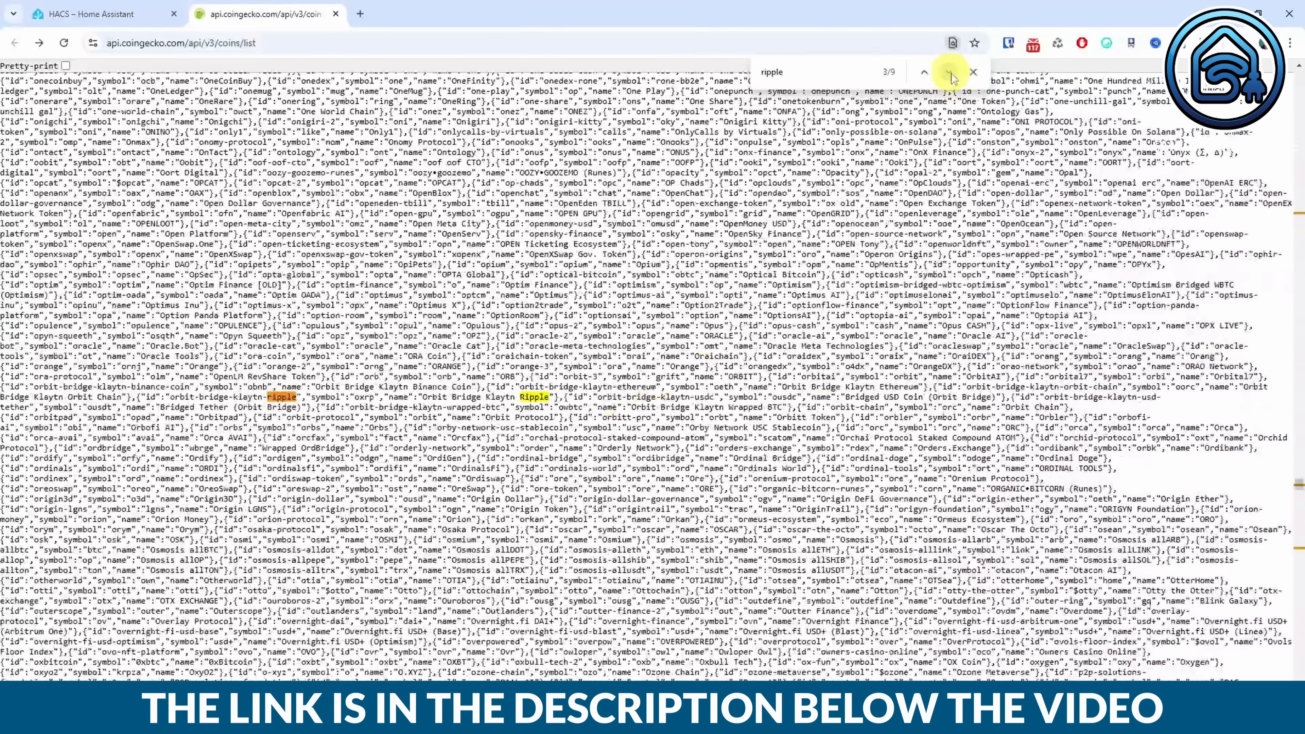
click(950, 73)
click(950, 73)
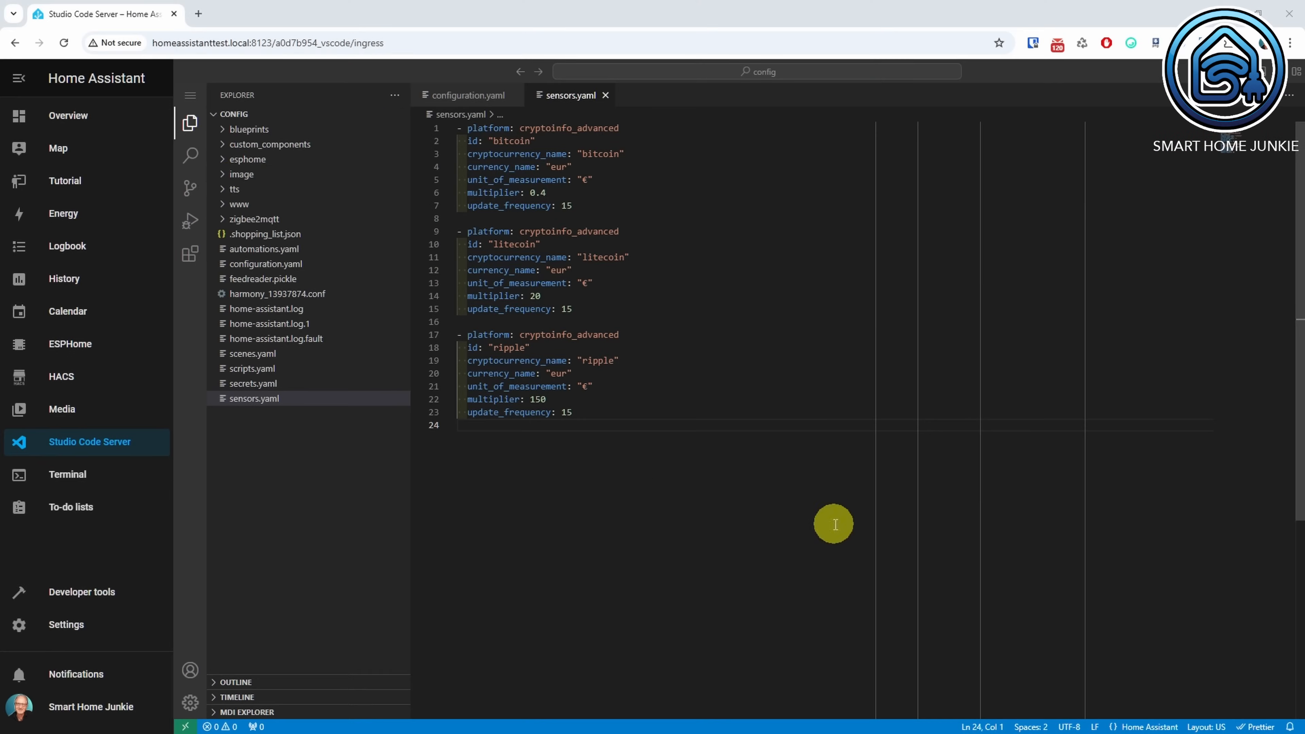
Step: Save sensors.yaml with the bitcoin, litecoin and ripple sensor definitions
click(189, 96)
mouse_move(252, 96)
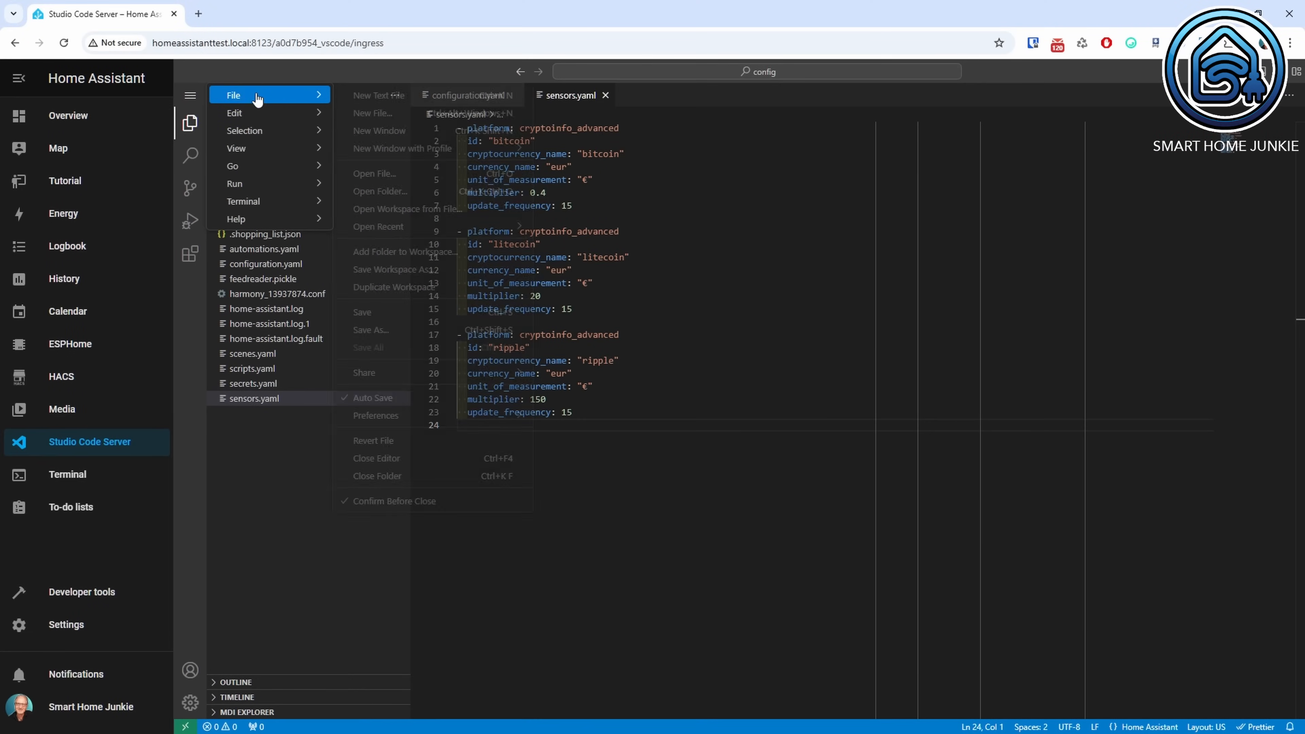
click(372, 312)
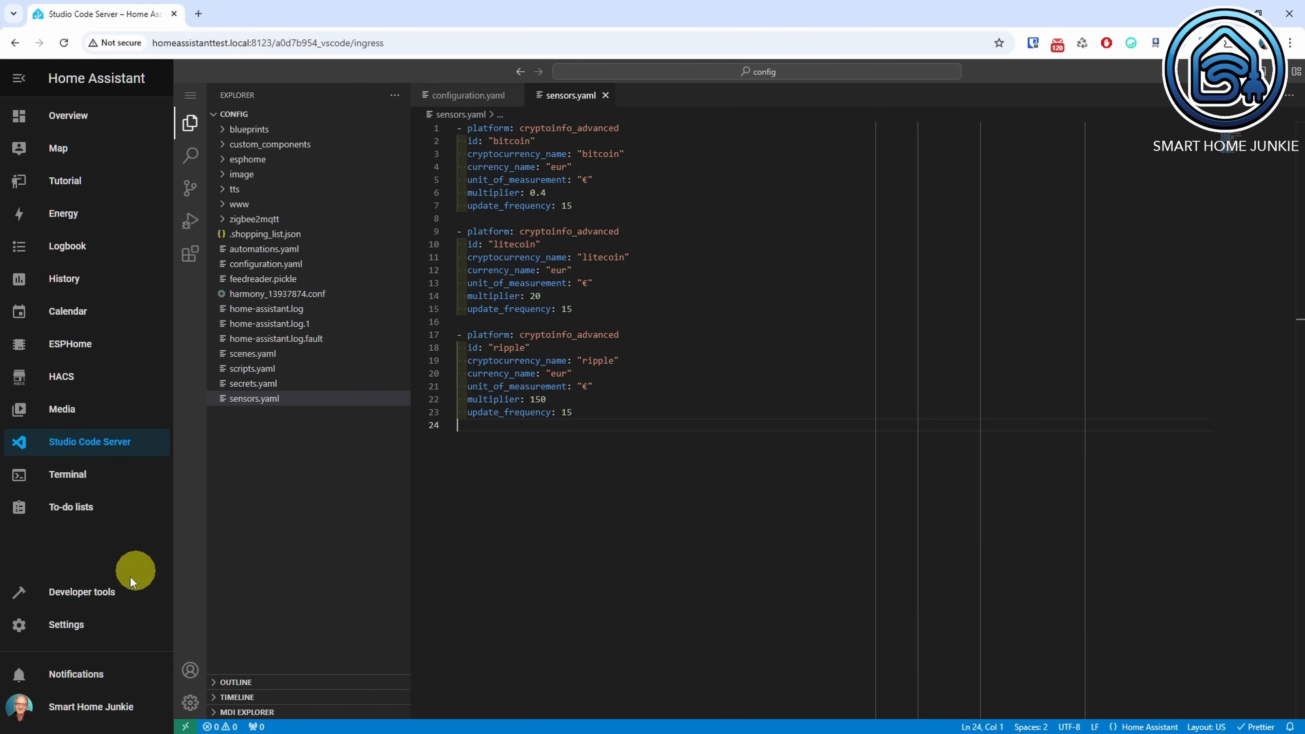
Step: Restart Home Assistant from its settings to load the new sensor configuration
click(56, 633)
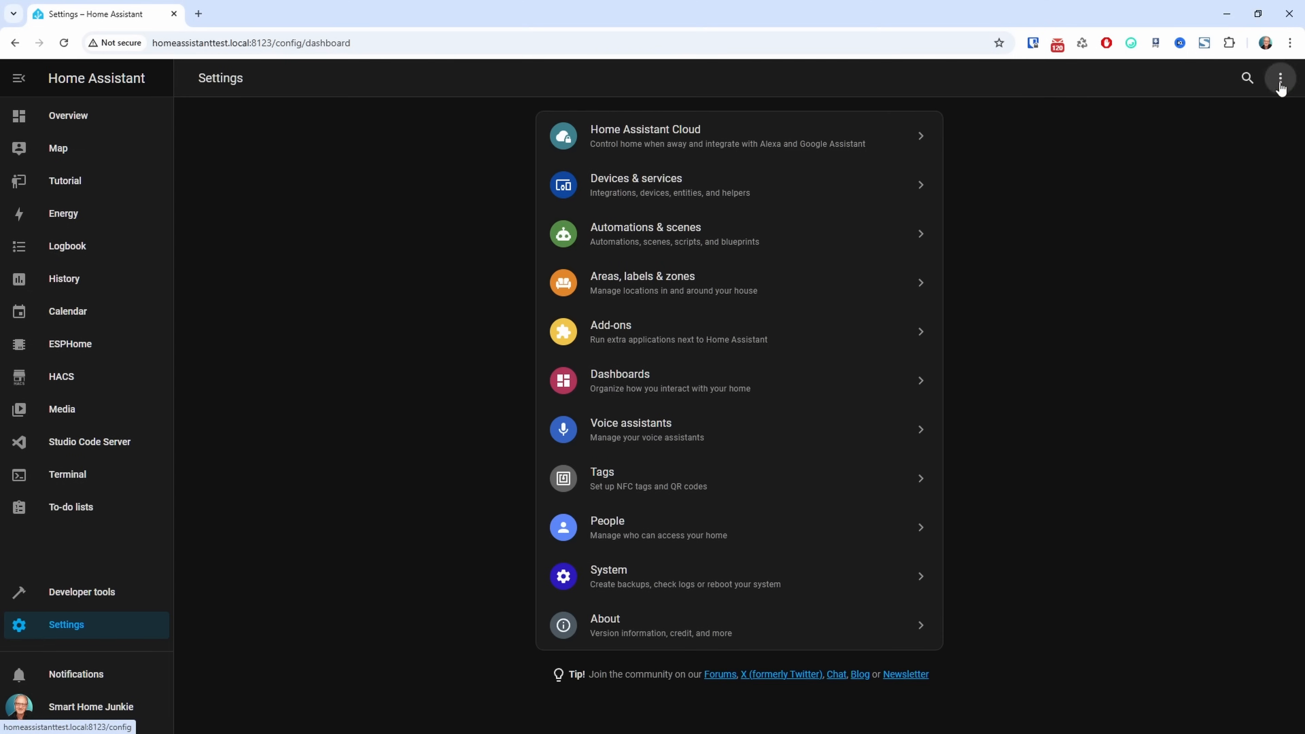
click(1280, 82)
click(1233, 150)
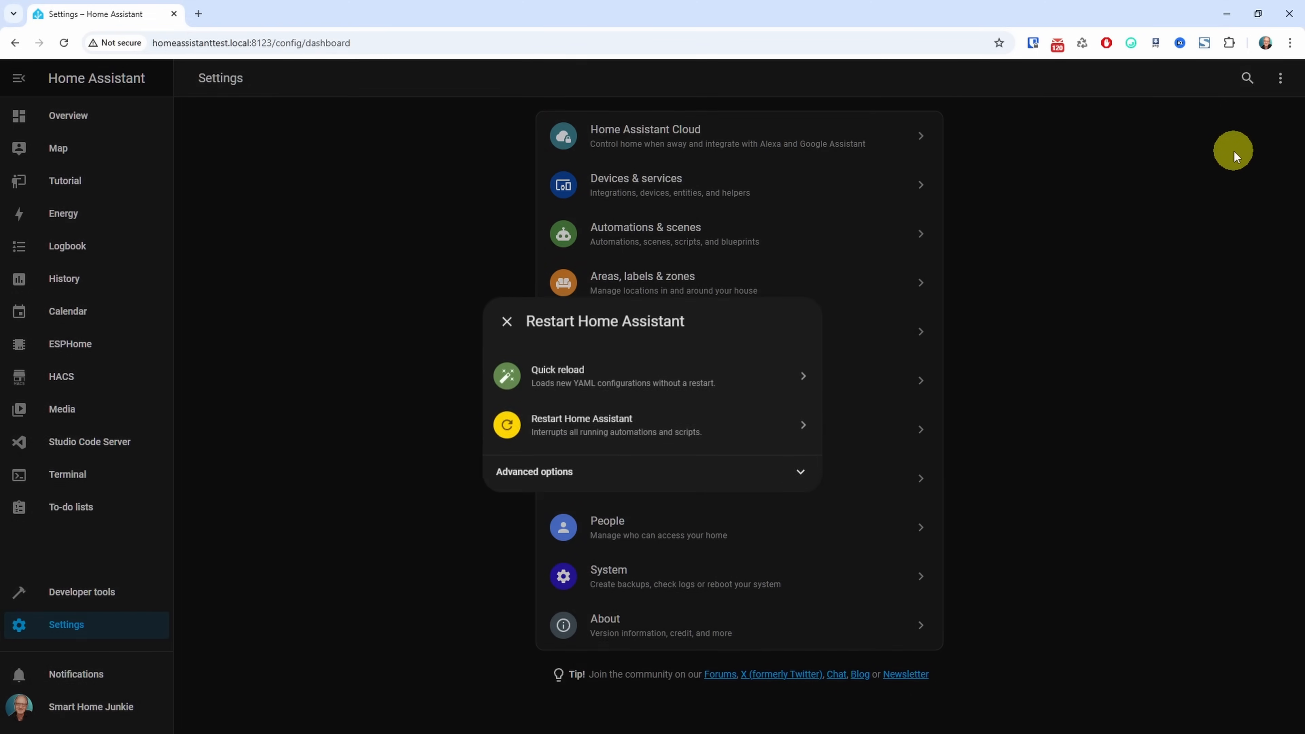
click(676, 424)
click(742, 430)
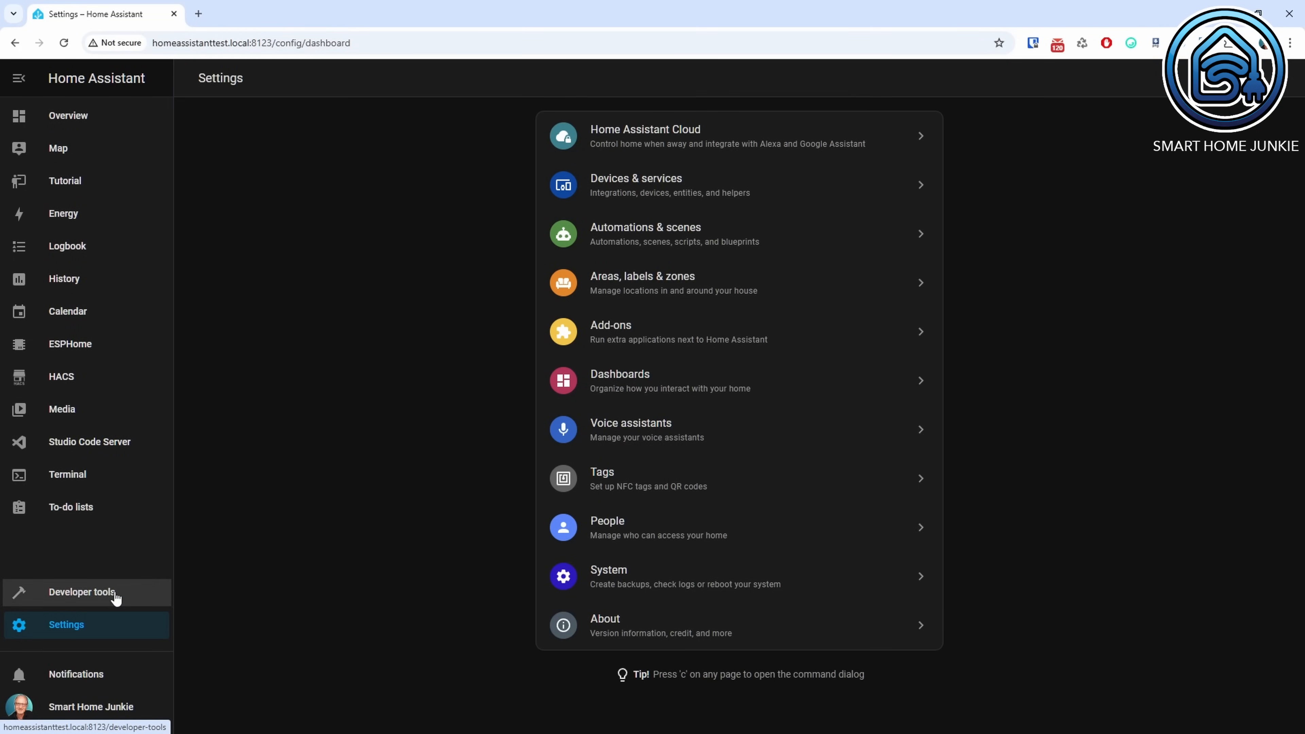
Step: Filter the entity states in the developer tools by bitcoin and by litecoin to examine each sensor's state and attributes
click(117, 597)
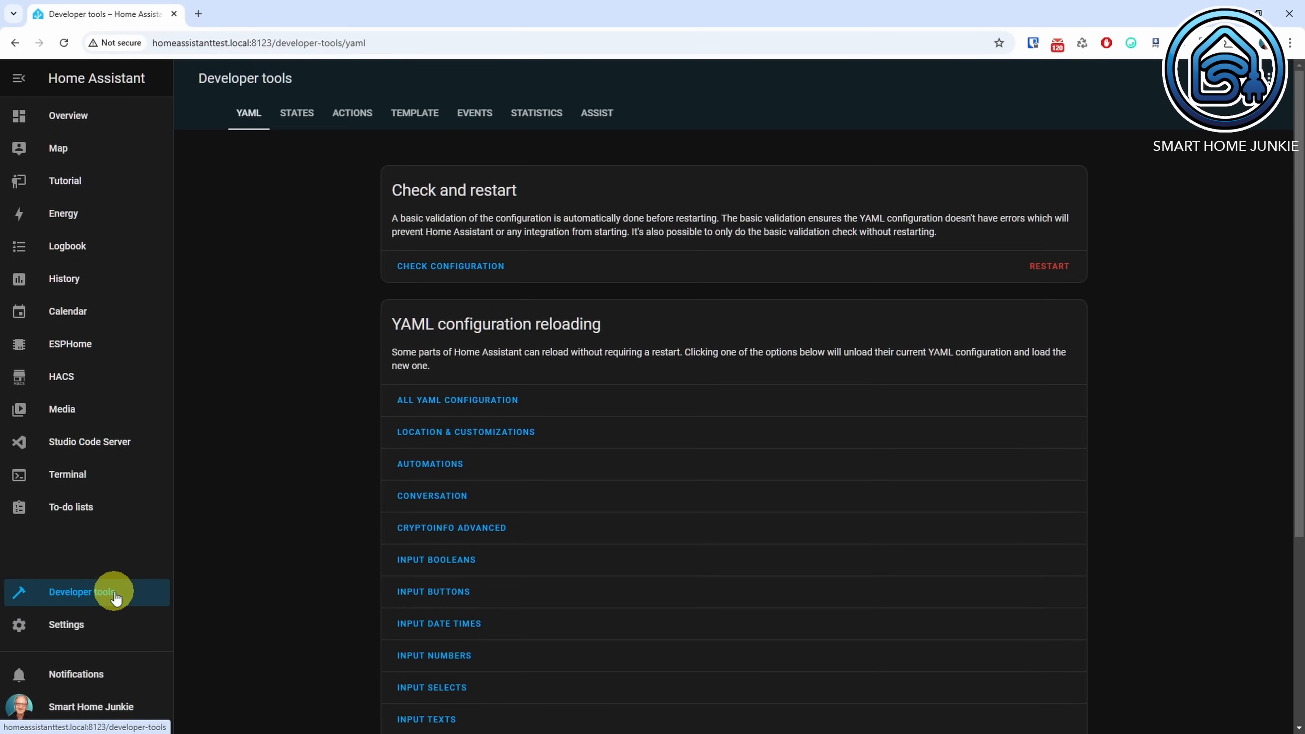
click(295, 119)
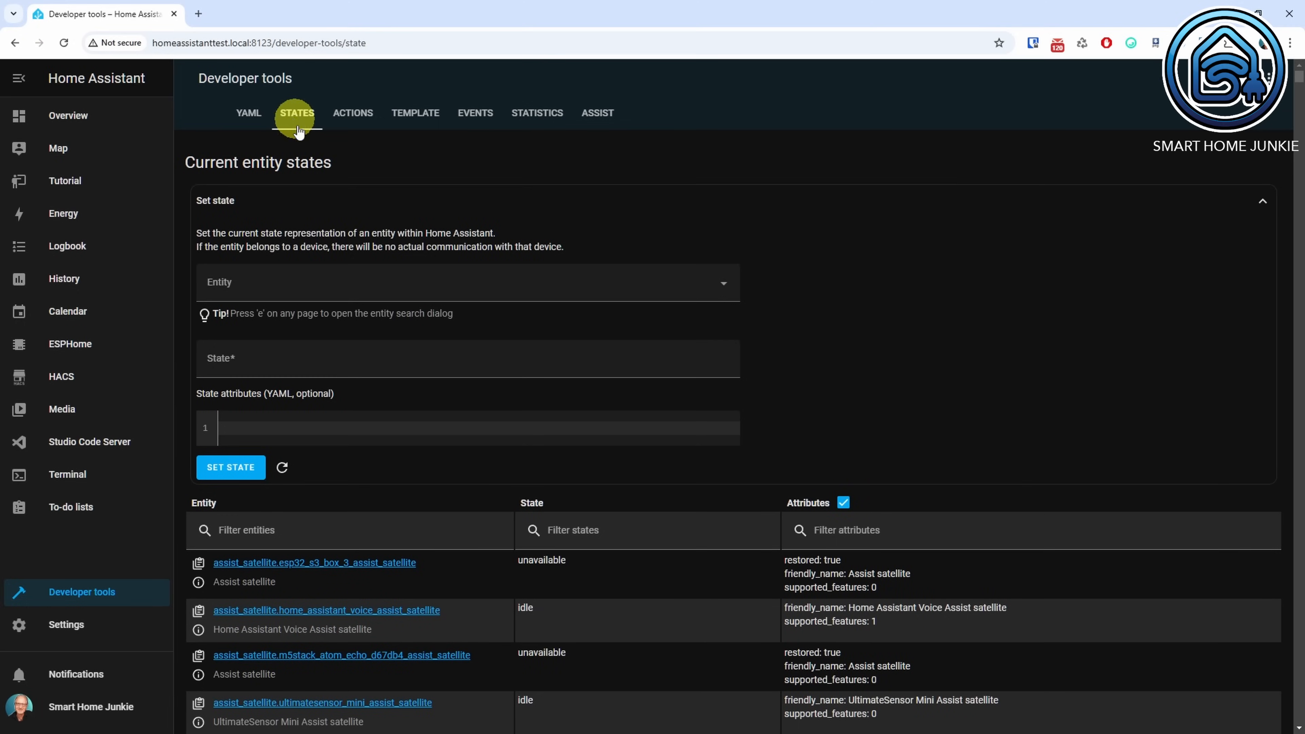
click(417, 532)
text(b)
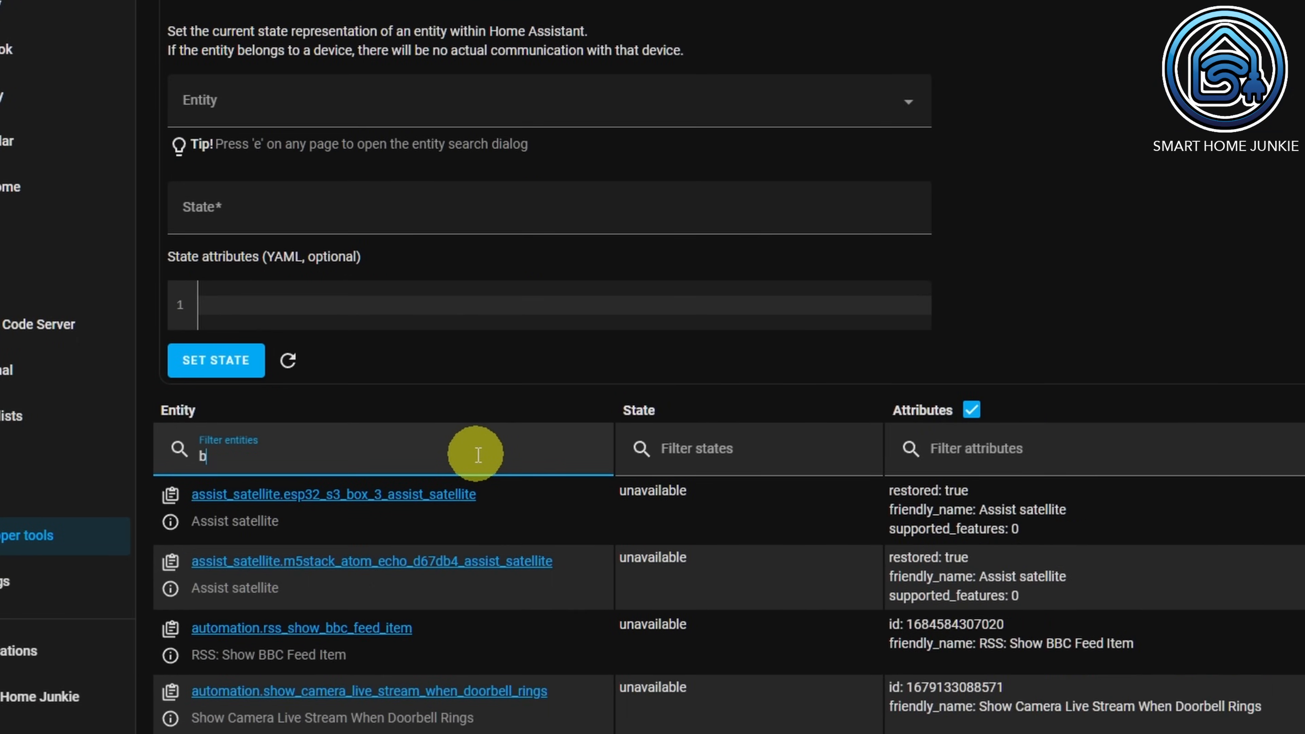
text(itcoin)
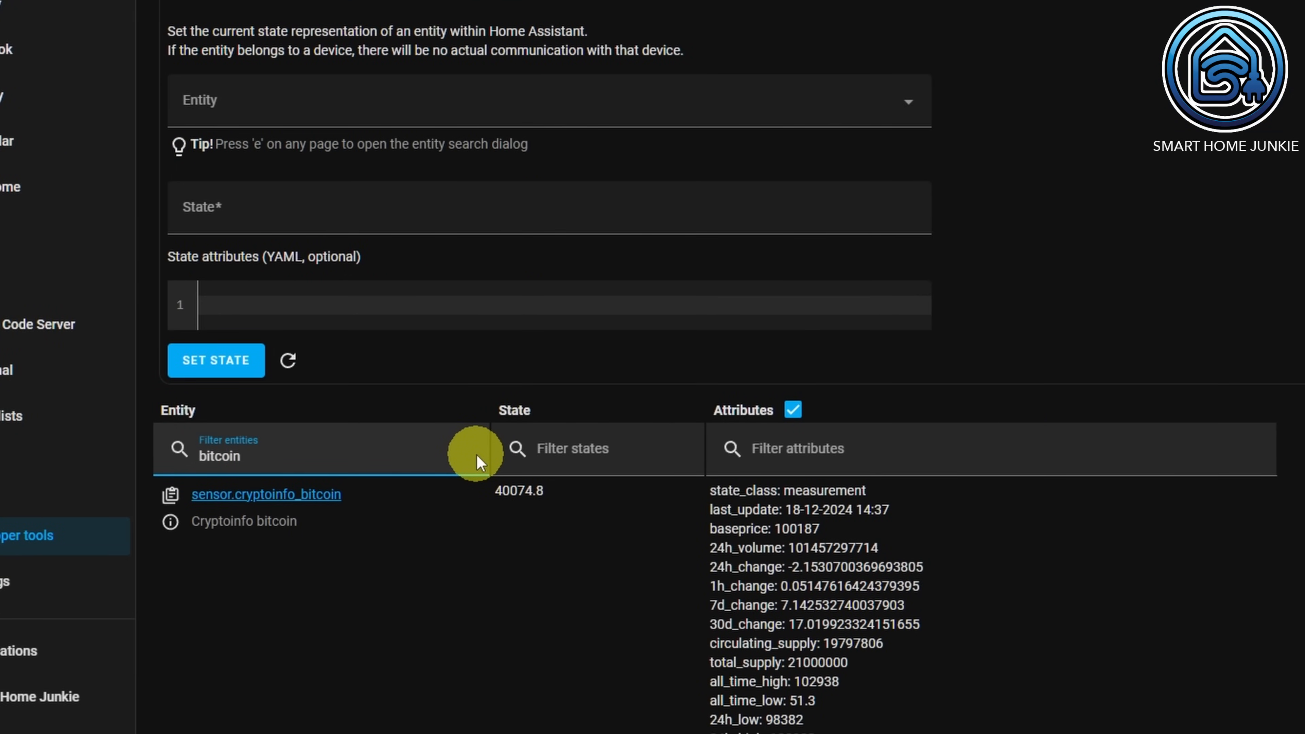
scroll(476, 455, down, 3)
drag(276, 264, 216, 267)
text(litecoin)
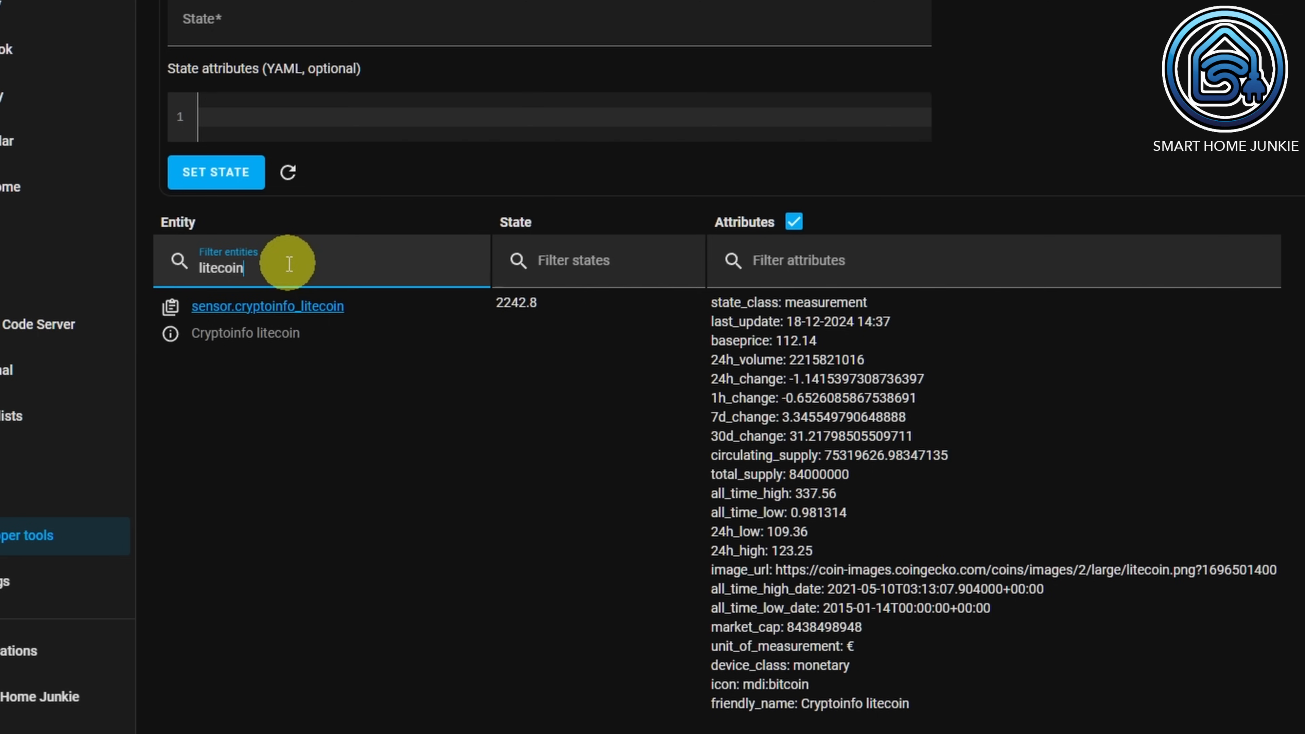
Step: Filter the entity states by ripple to examine the ripple sensor's state and attributes
drag(291, 257, 172, 275)
text(ripple)
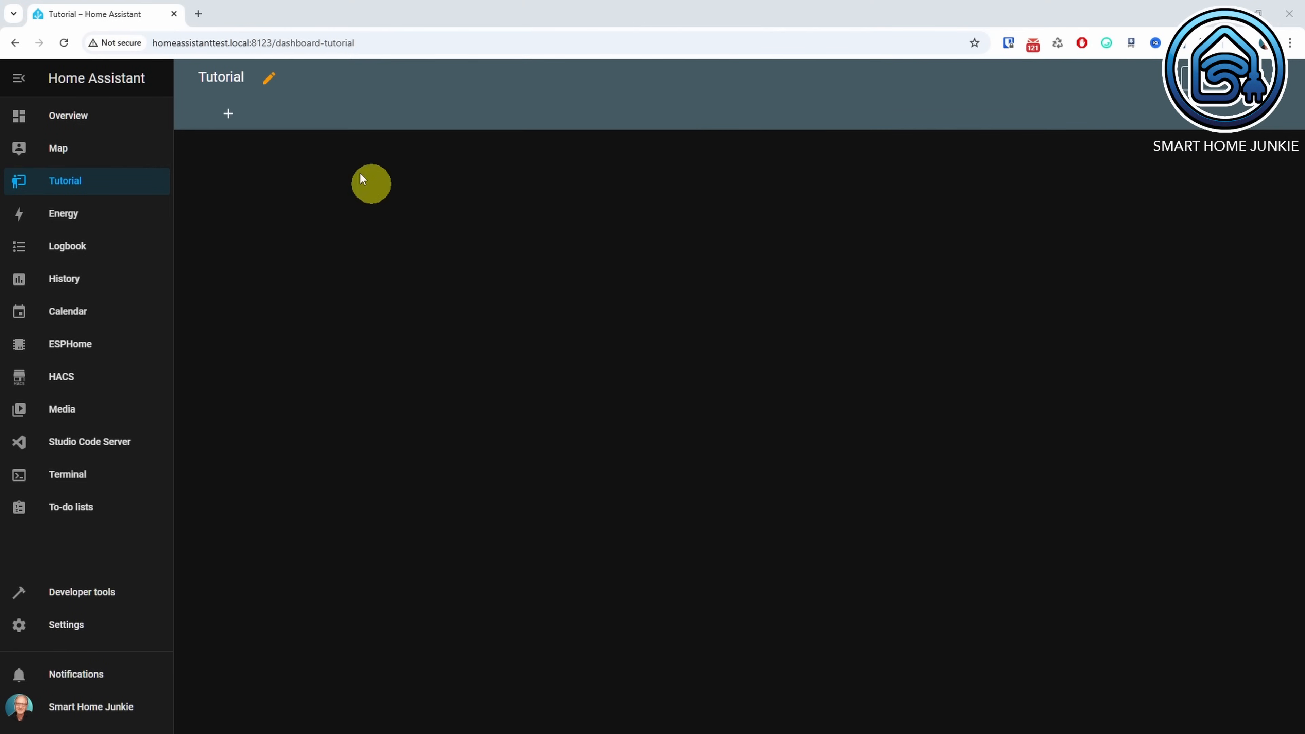
Step: Create a sections view titled Crypto on the Tutorial dashboard with a maximum of 3 sections wide
click(228, 113)
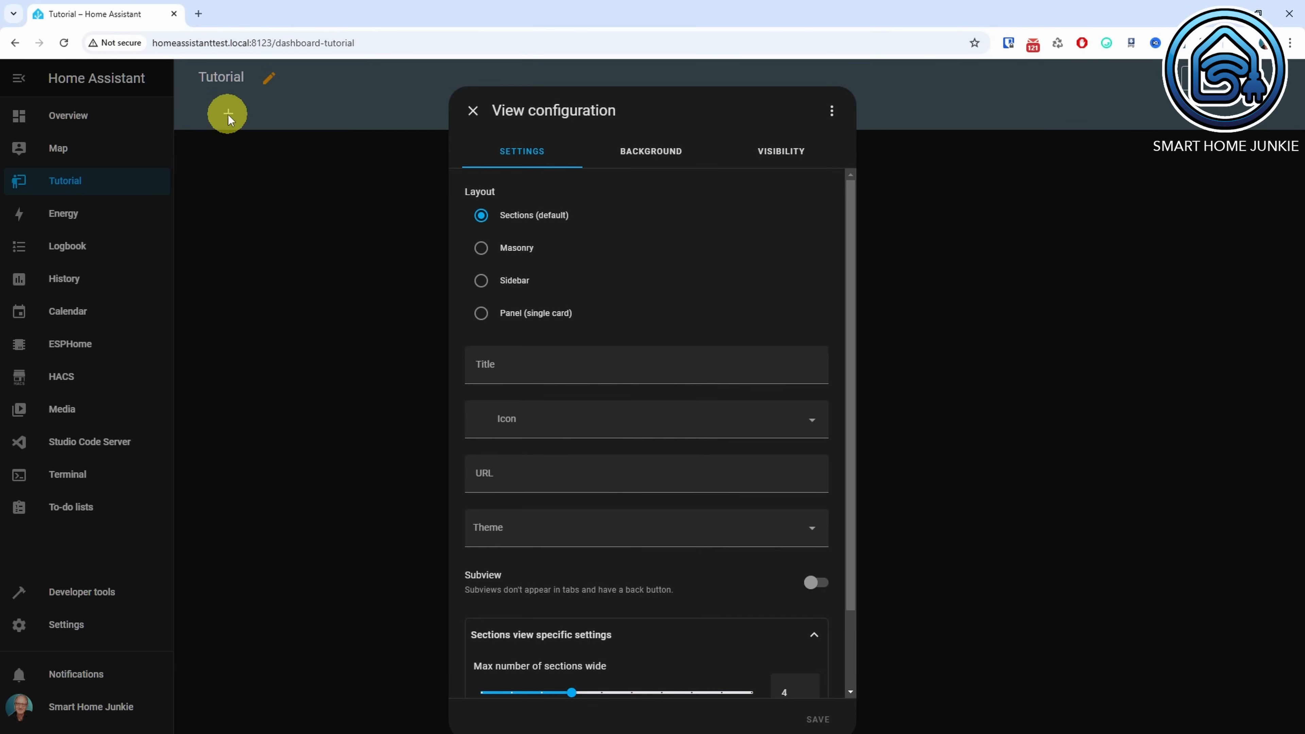
click(550, 366)
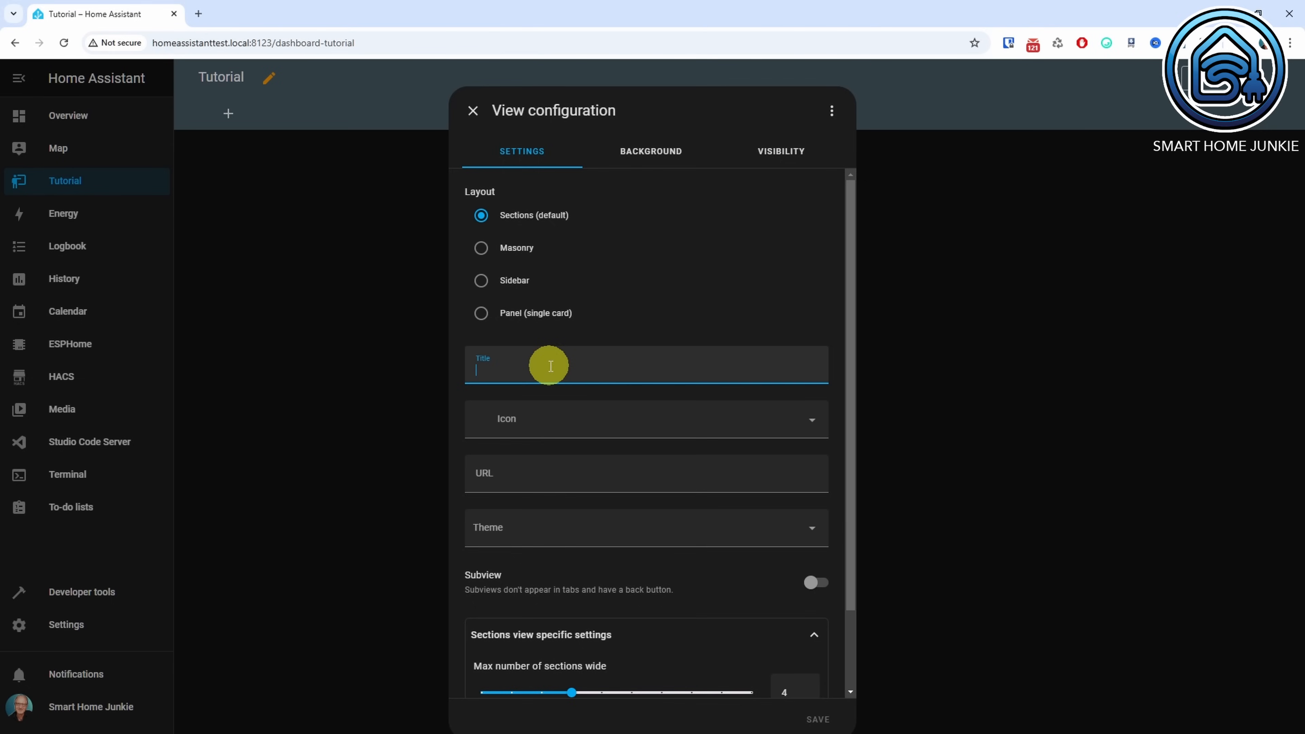
text(Crypto)
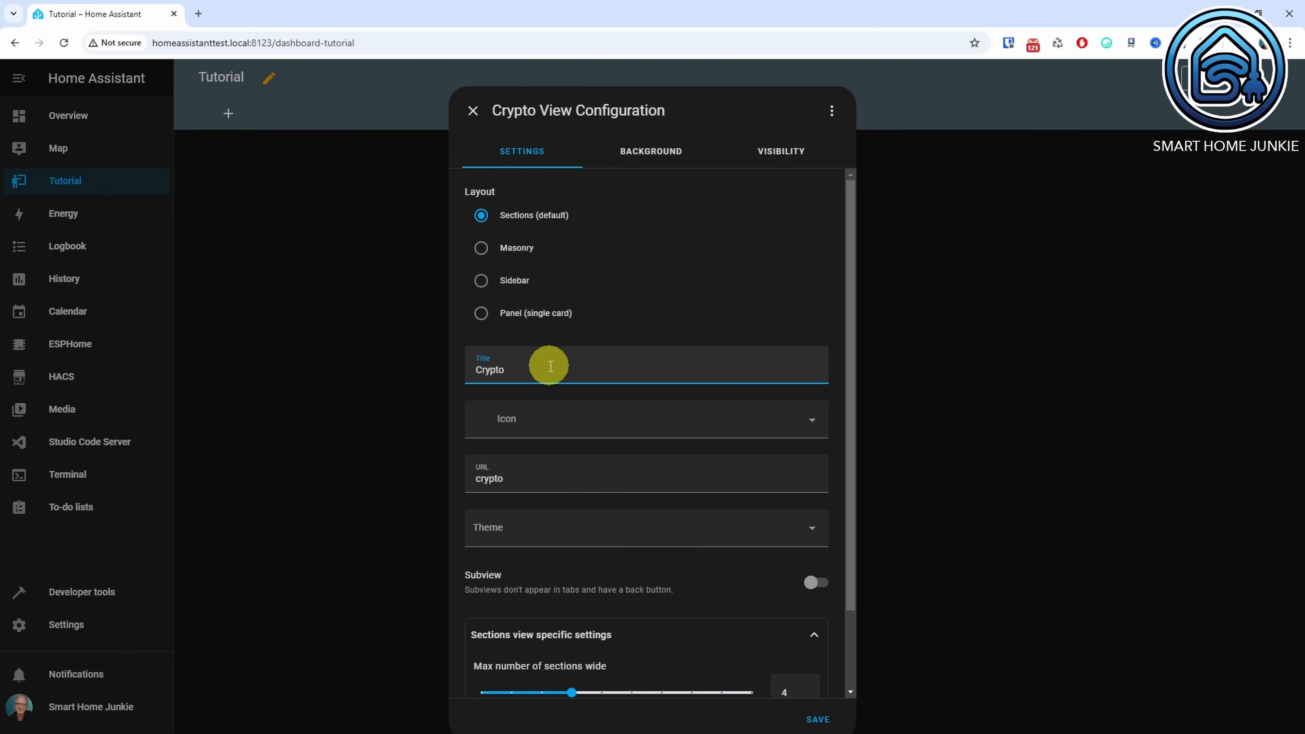
scroll(550, 366, down, 2)
drag(570, 600, 546, 607)
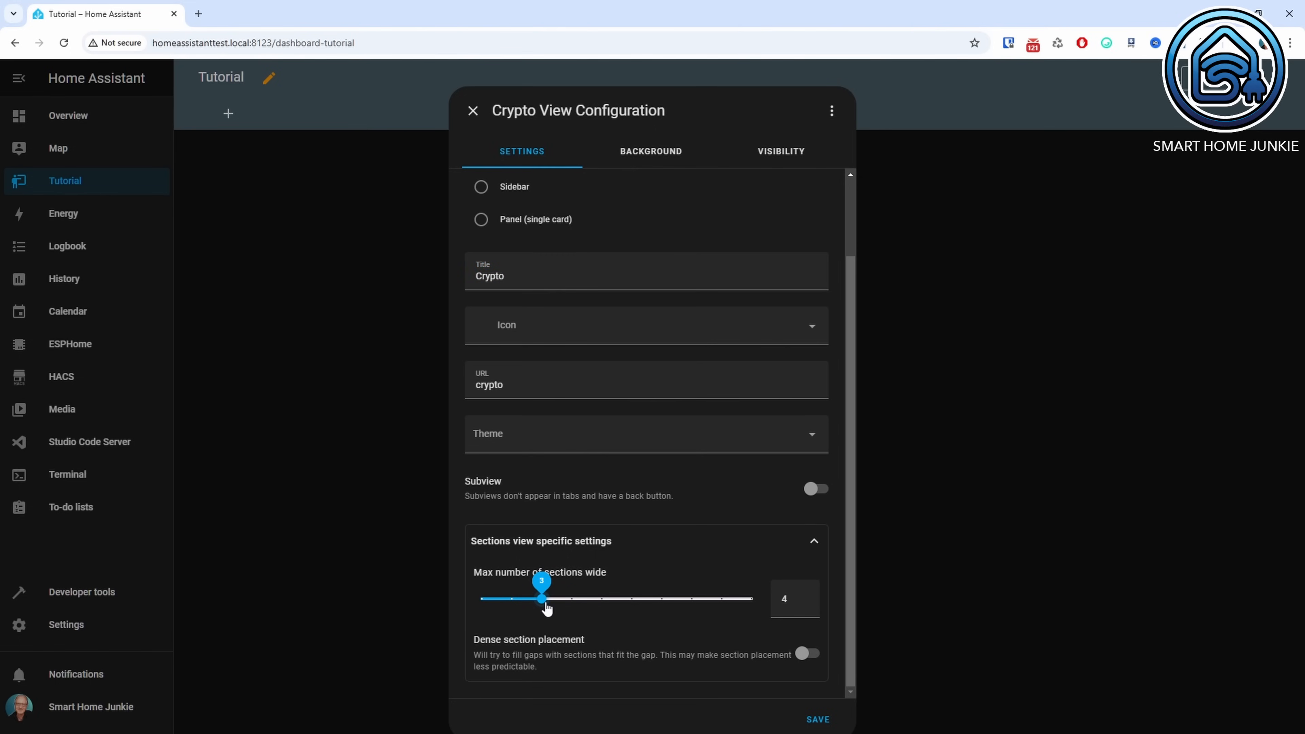
click(819, 718)
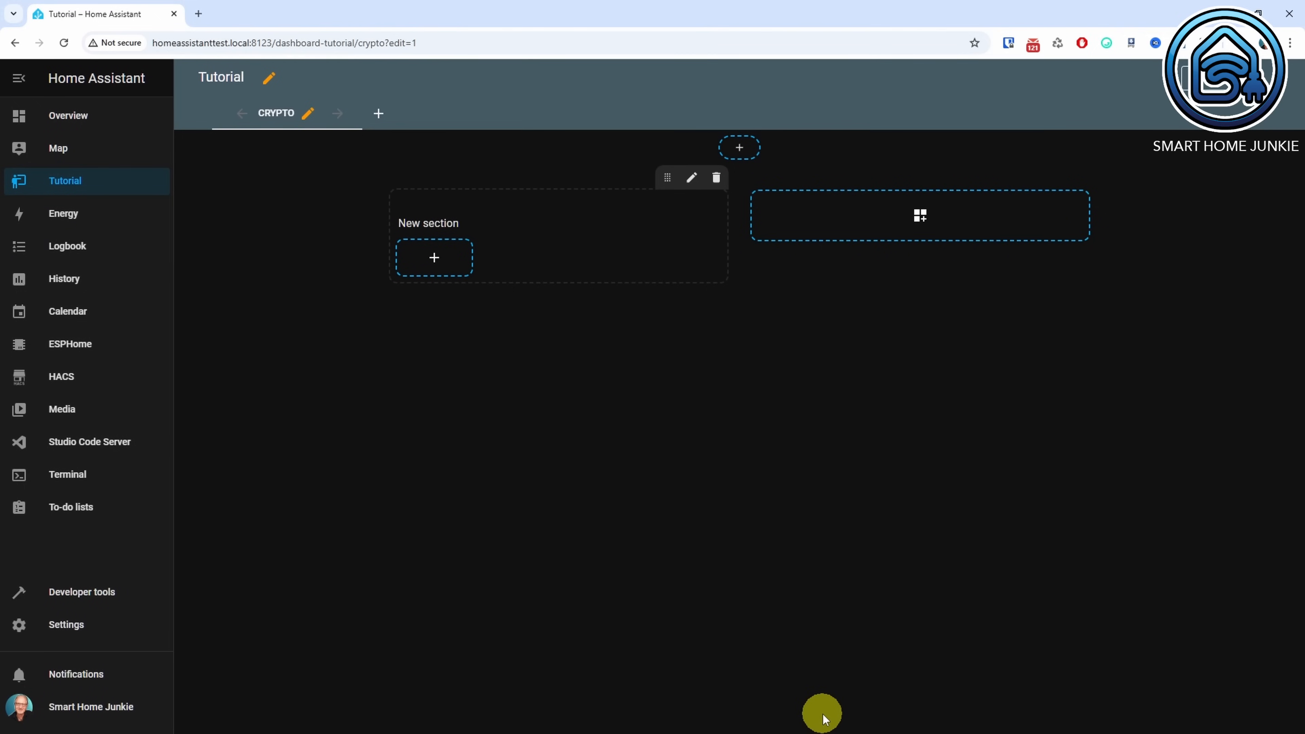
Step: Delete the default "New section" heading card from the Crypto view's first section
mouse_move(632, 222)
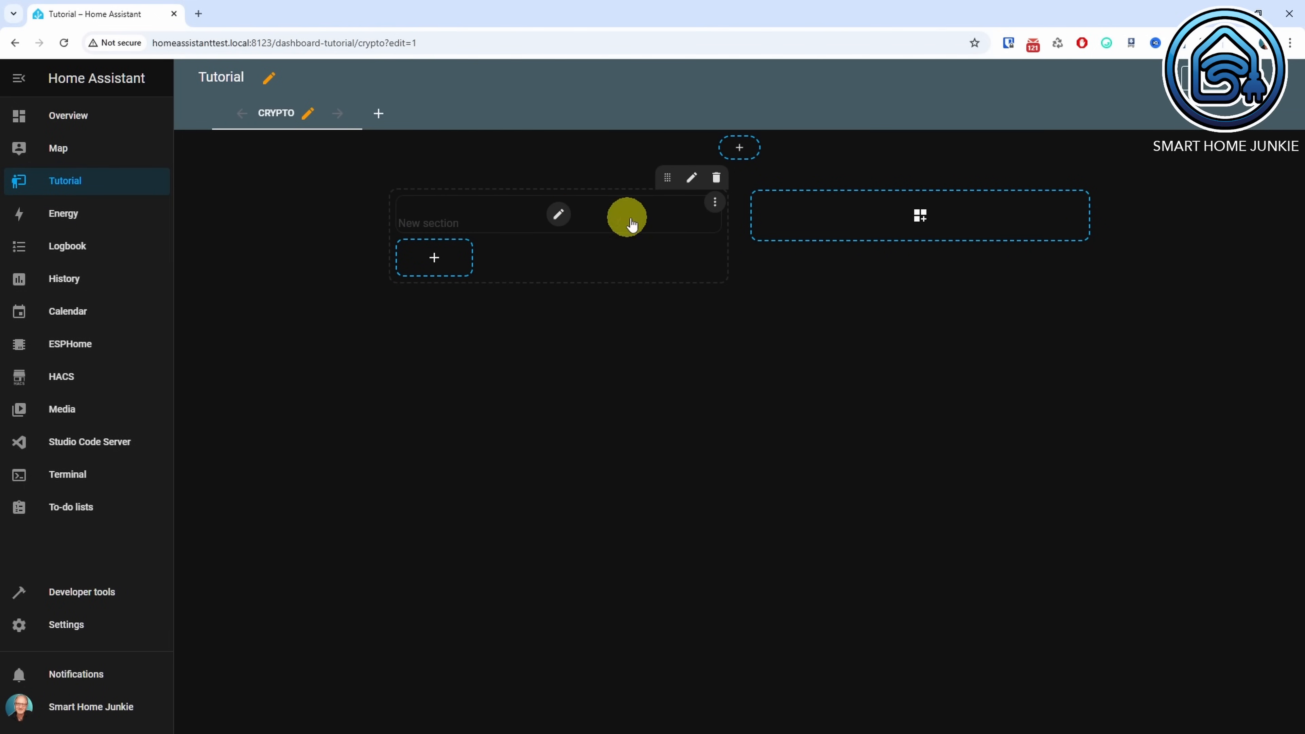
click(715, 203)
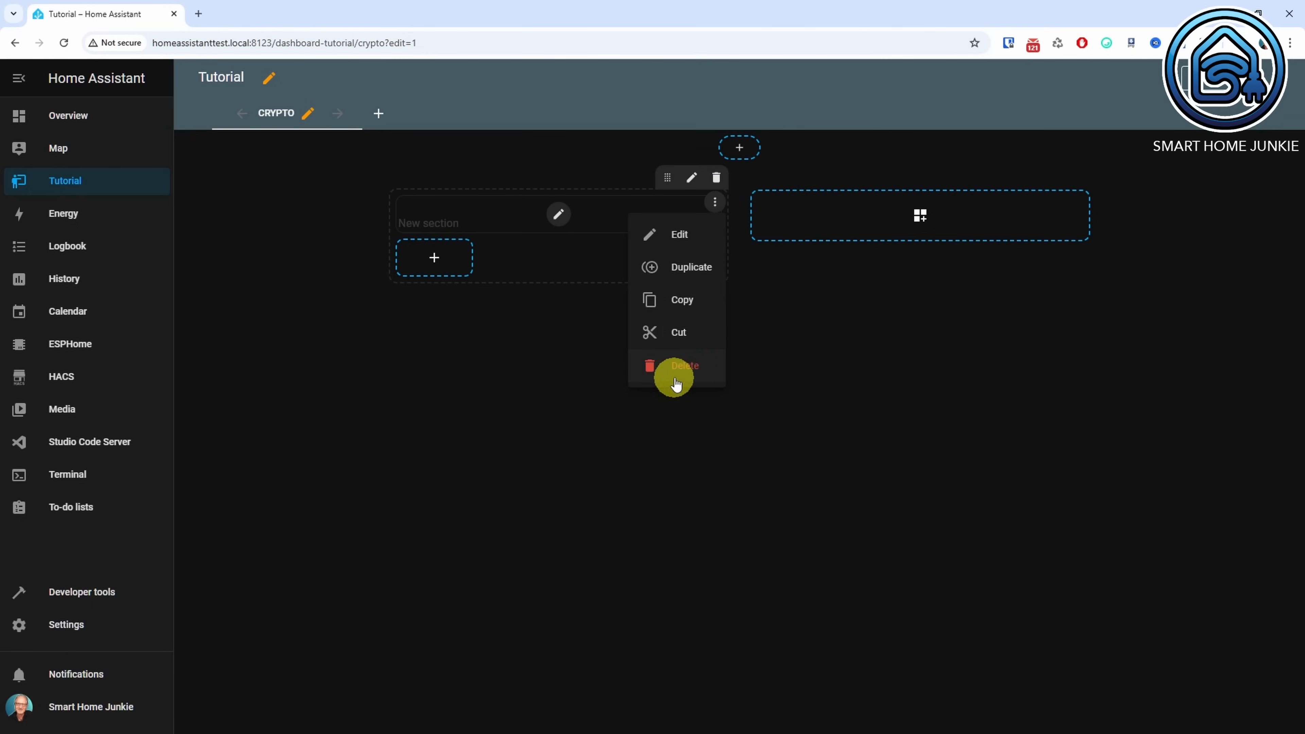
click(680, 365)
Step: Add a heading card to the empty section with the heading text Bitcoin
click(451, 222)
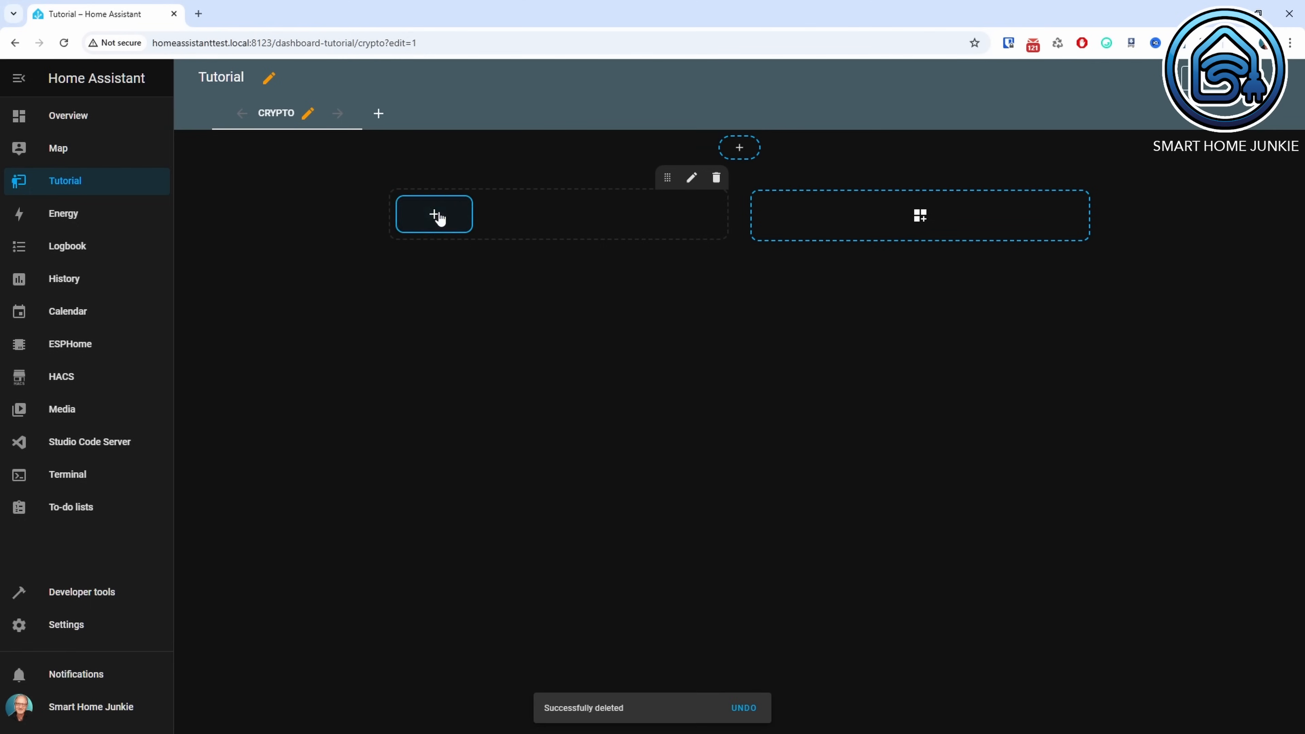
click(425, 307)
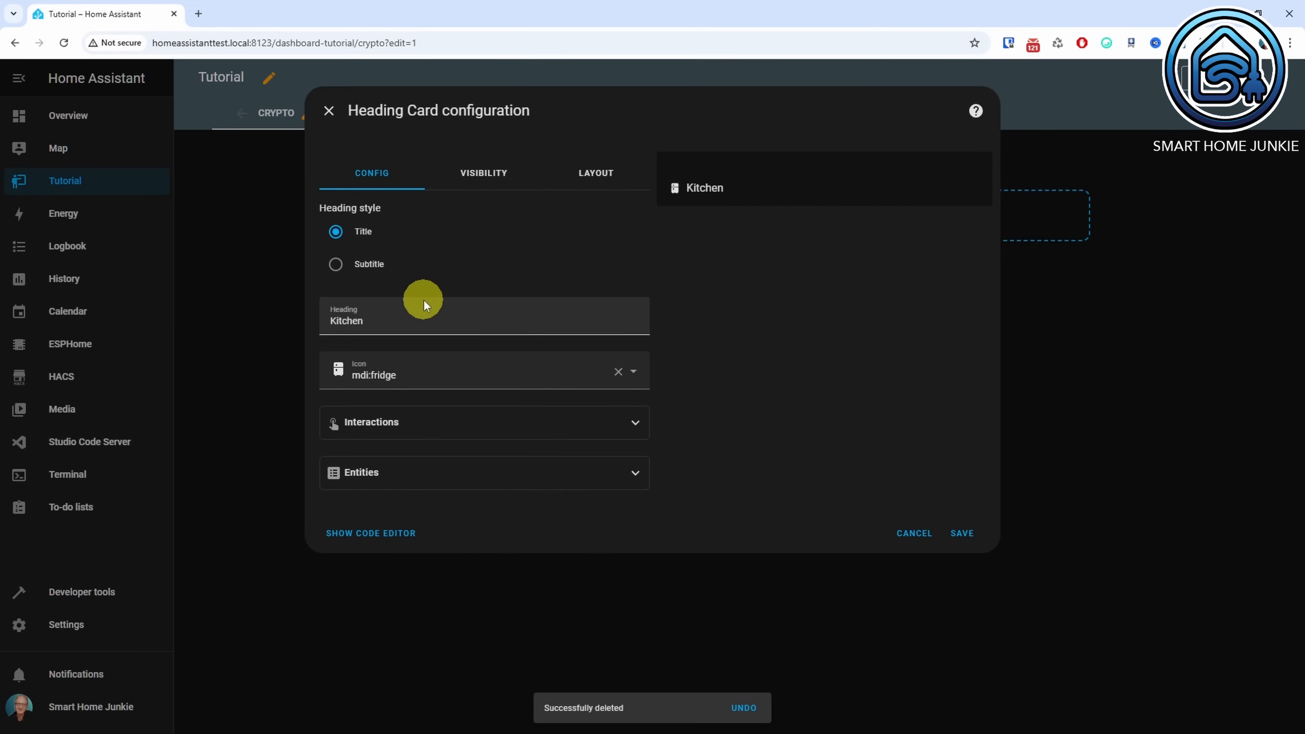
drag(422, 321, 296, 317)
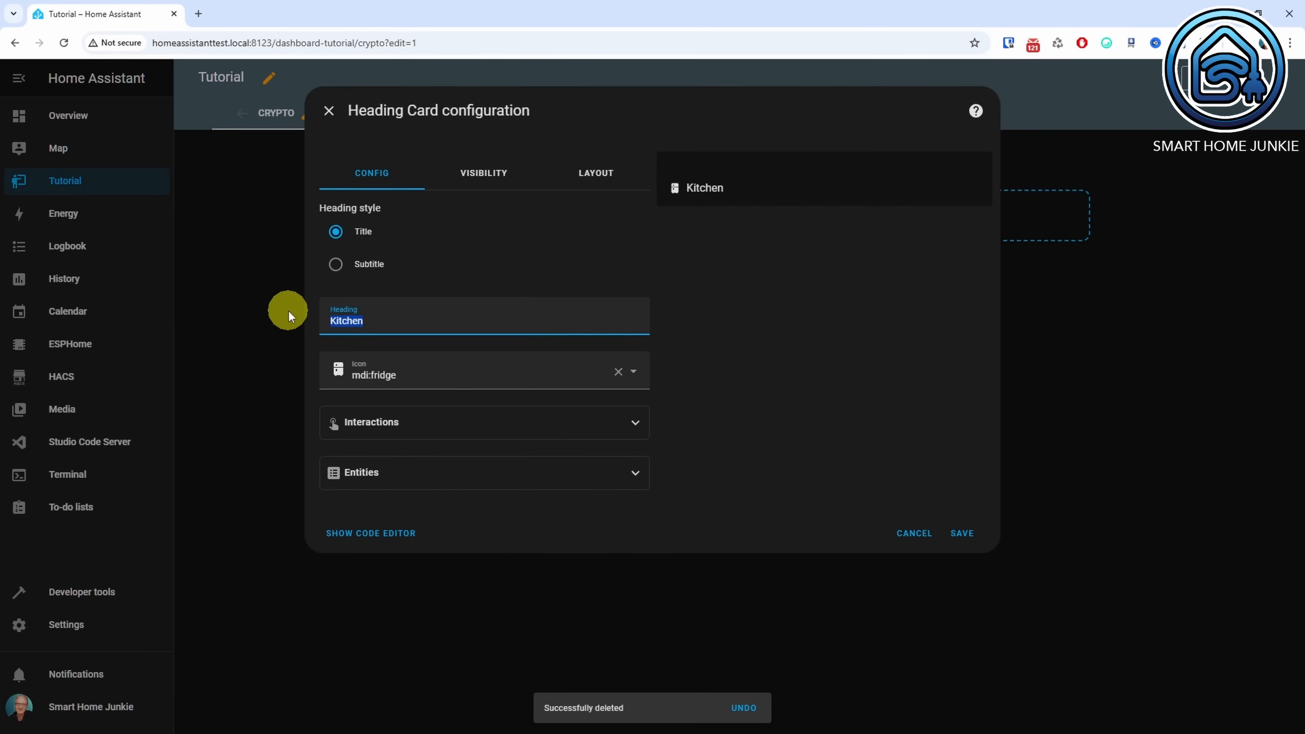
text(Bitcoin)
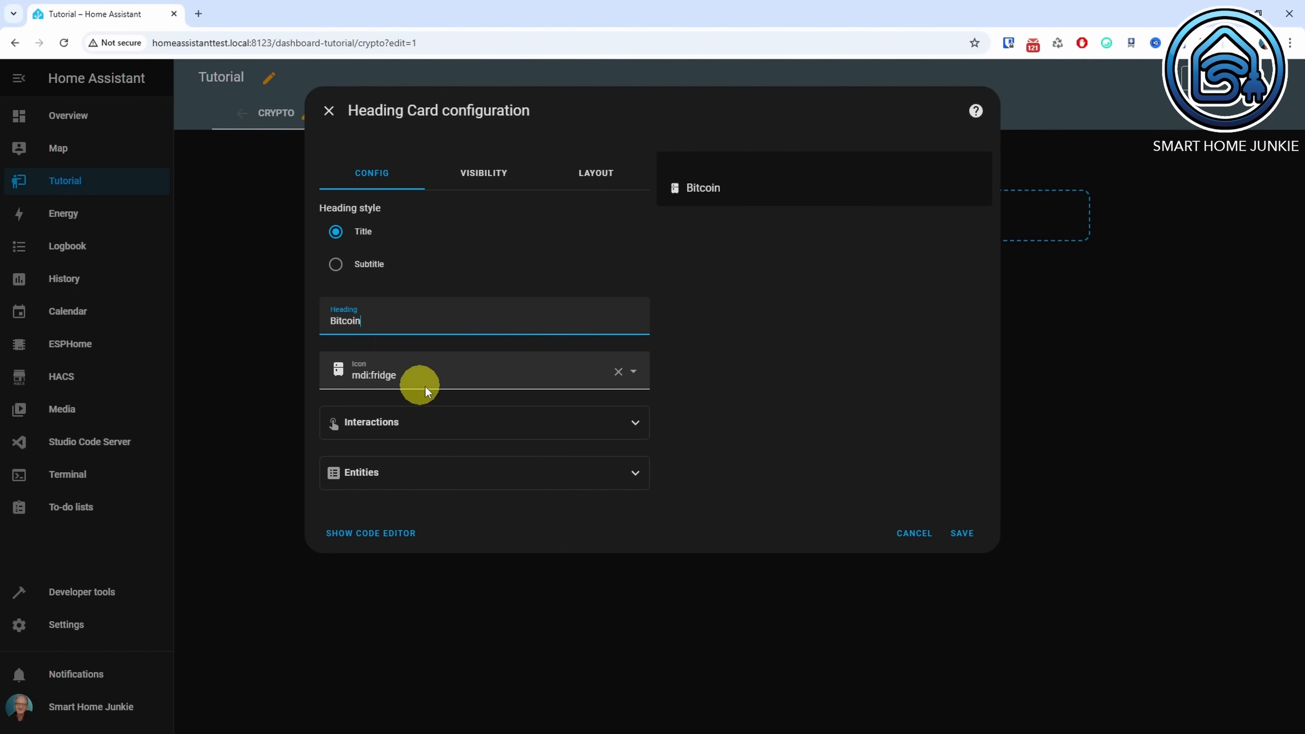
Step: Set the heading card's icon to mdi:bitcoin and save the card
click(425, 371)
key(BackSpace)
key(BackSpace)
key(BackSpace)
key(BackSpace)
key(BackSpace)
key(BackSpace)
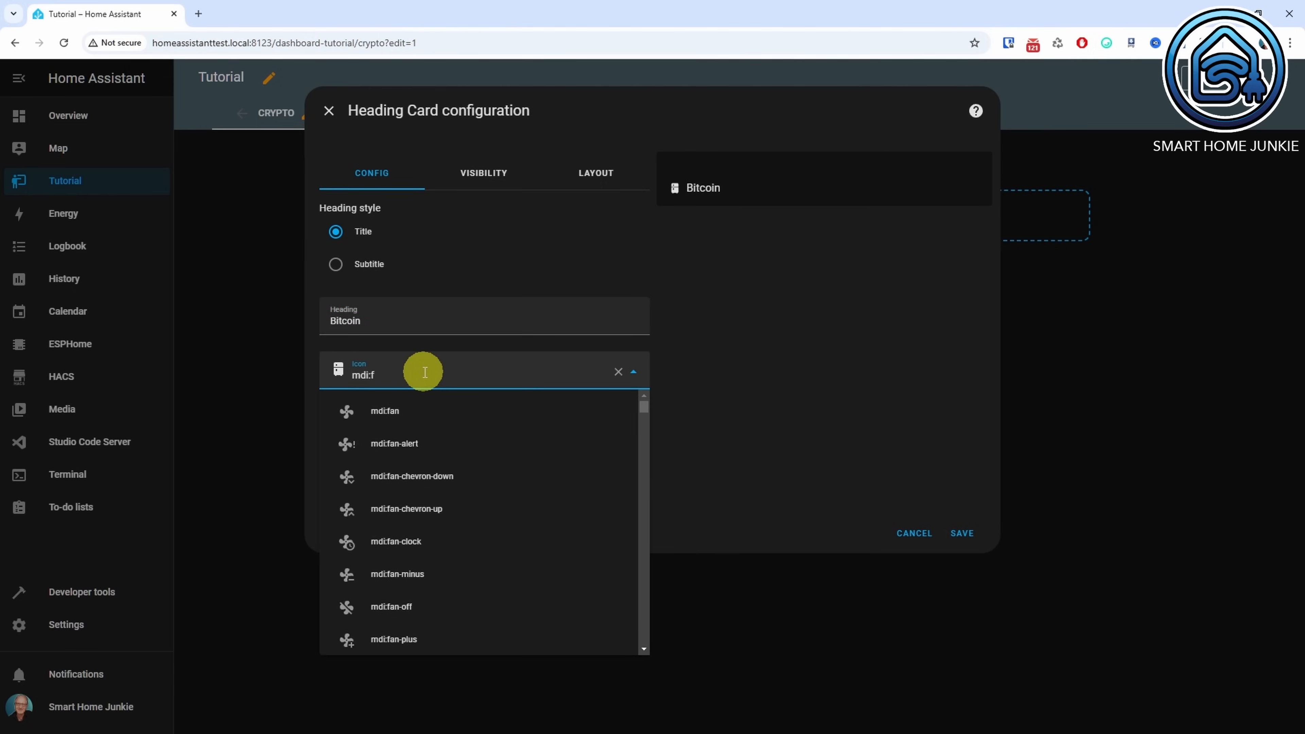
text(bitcoin)
click(414, 411)
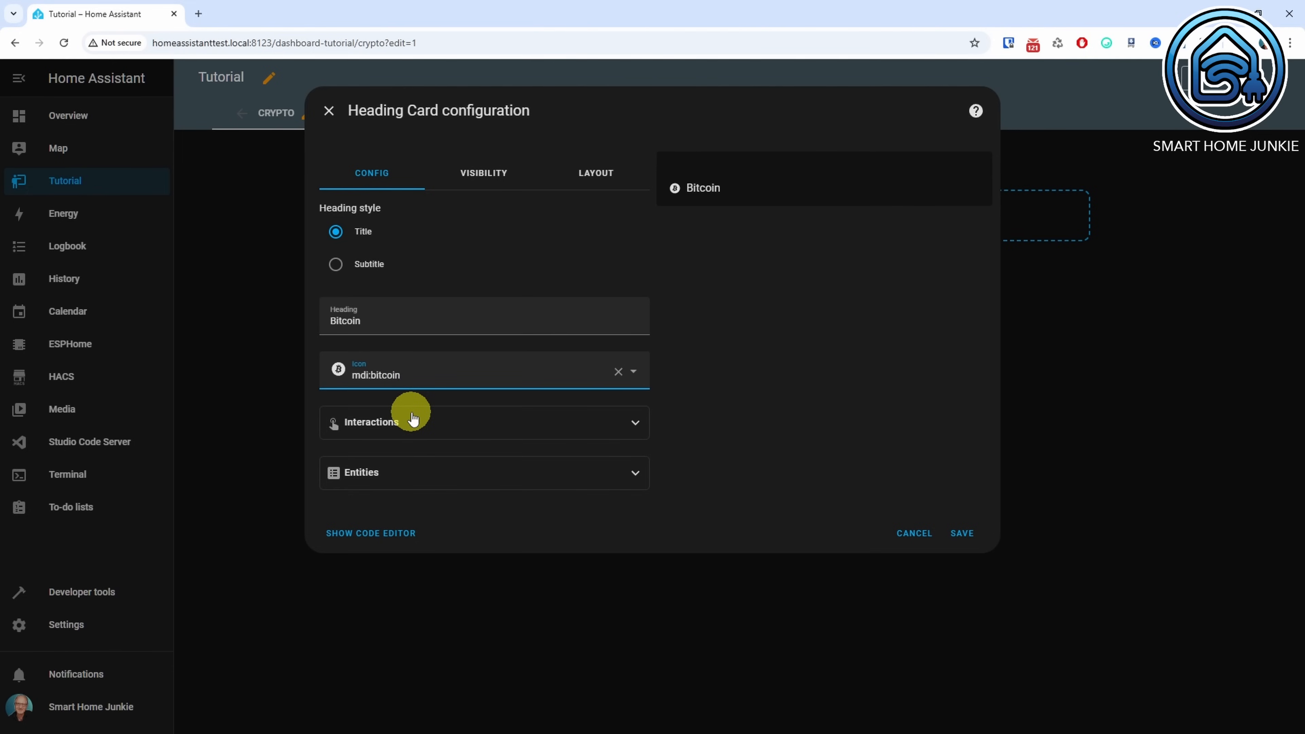
click(961, 534)
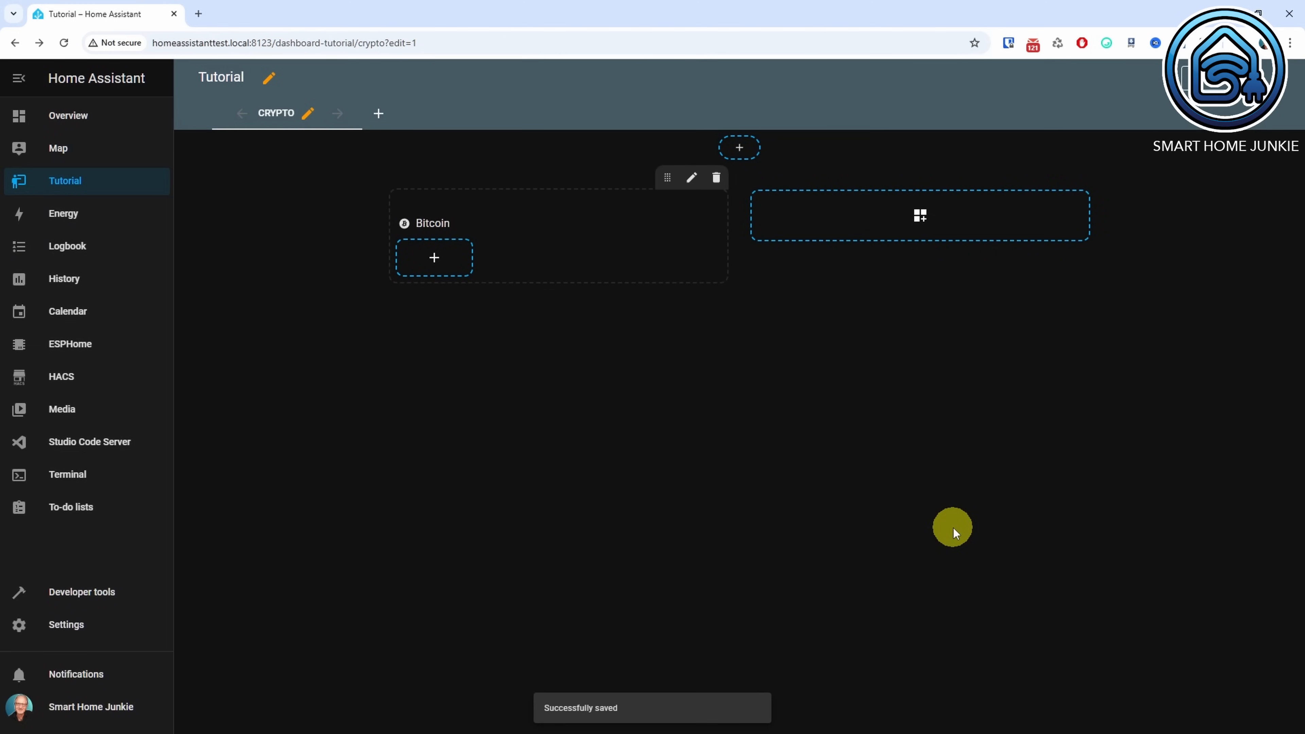
Step: Add a tile card under the Bitcoin heading for the Cryptoinfo bitcoin entity
click(435, 258)
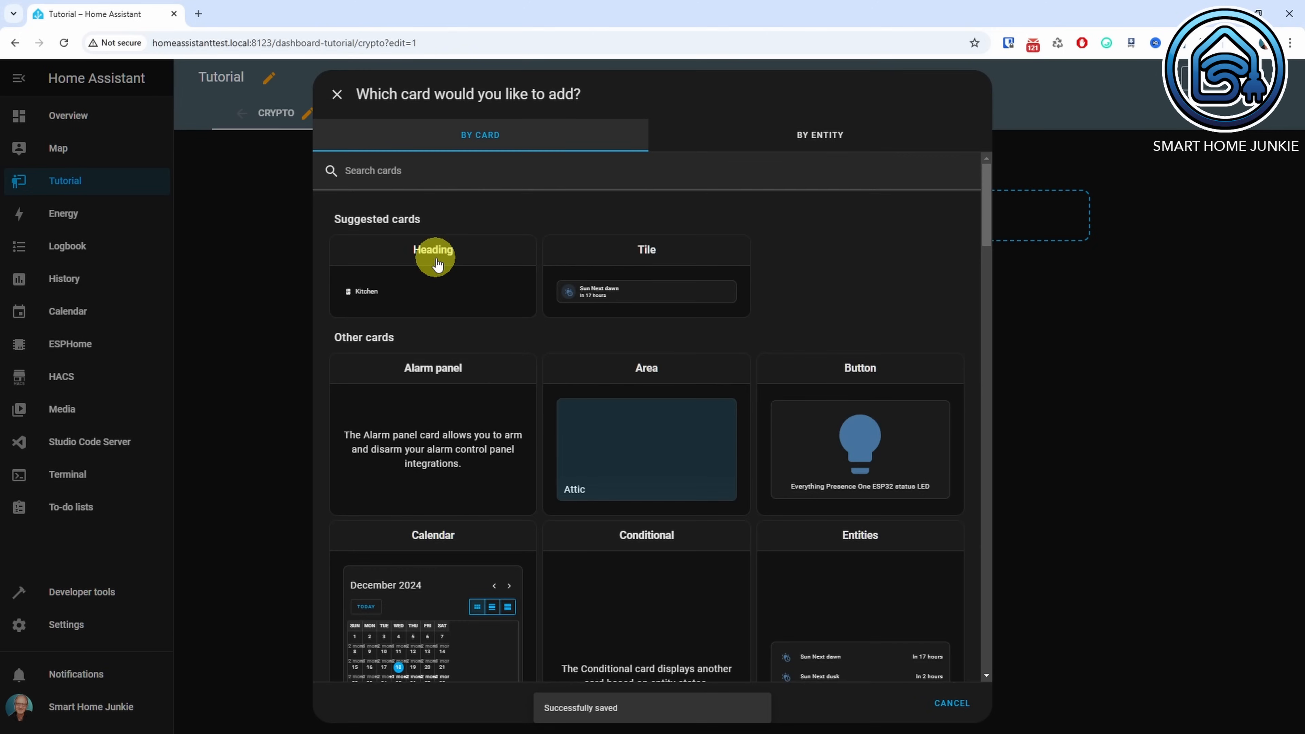
click(656, 293)
drag(445, 238, 333, 226)
text(bitcoin)
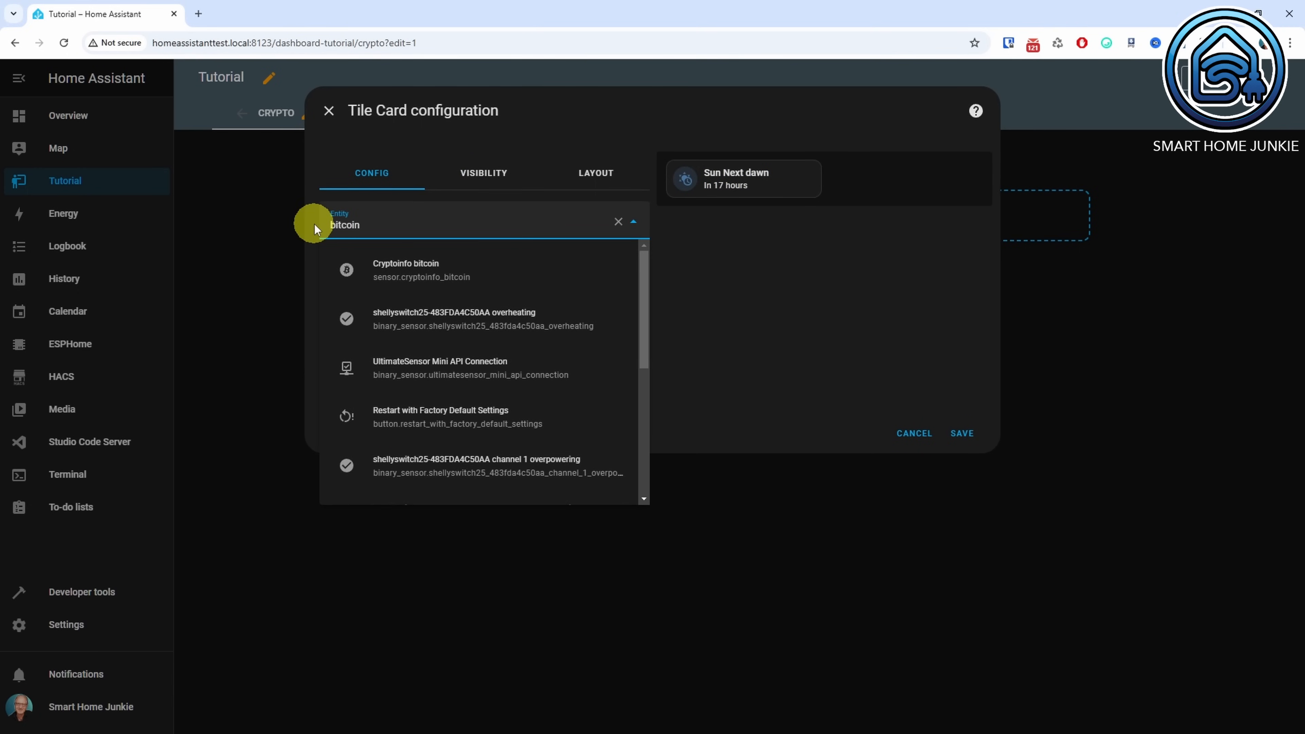
click(422, 276)
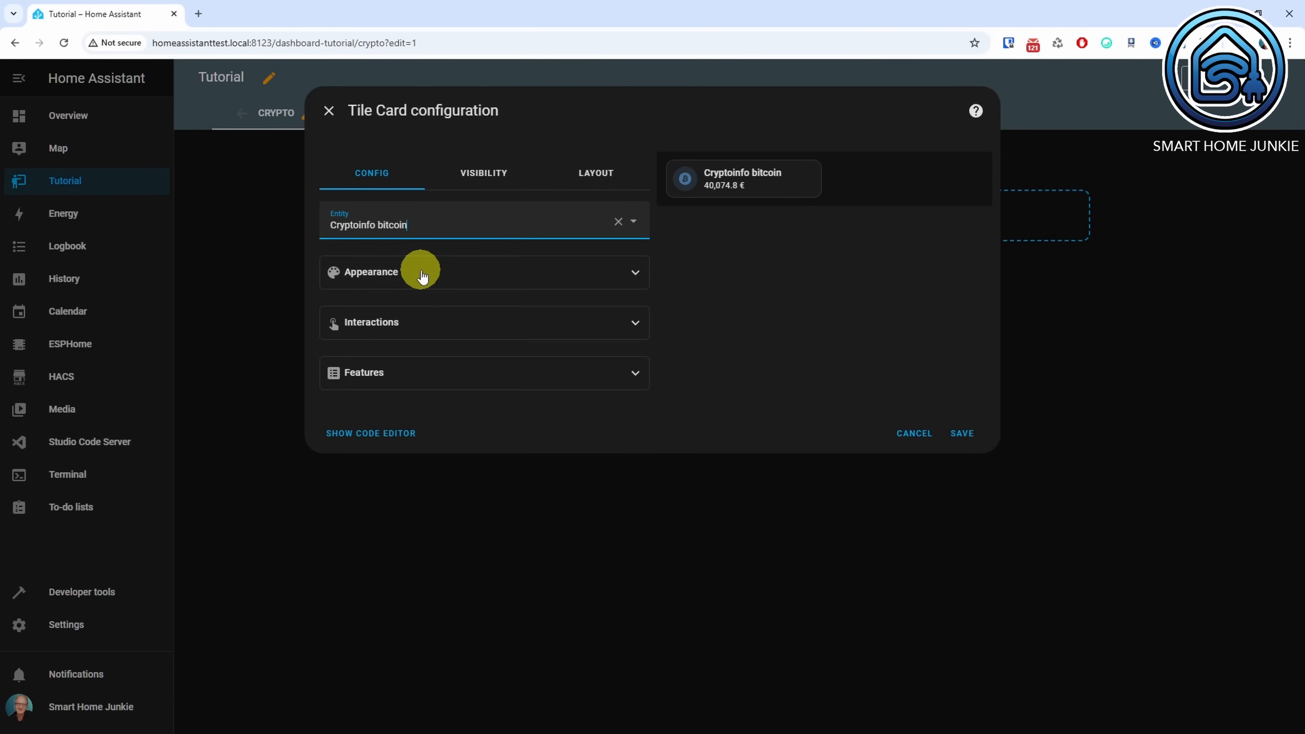
Step: Name the tile Bitcoin, set its color to Orange and turn on its vertical arrangement
click(422, 273)
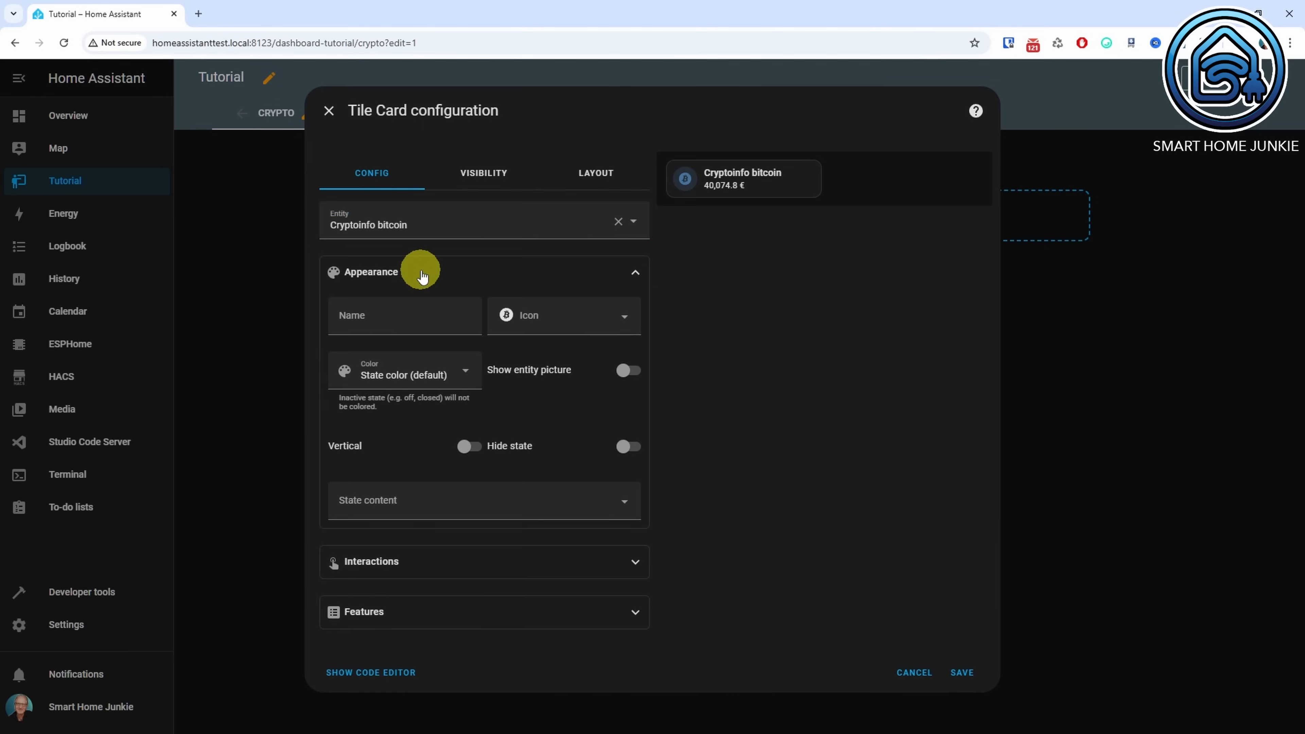
click(412, 319)
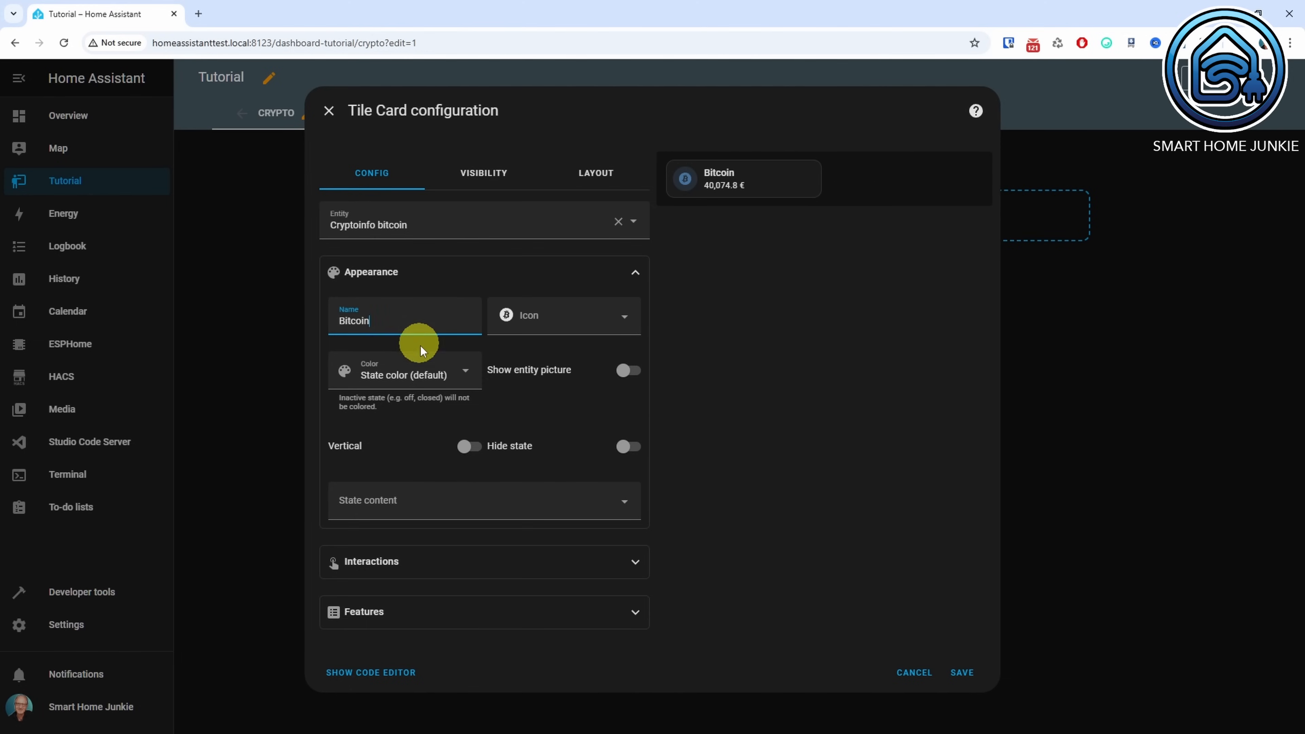
click(427, 374)
drag(470, 441, 453, 617)
click(371, 462)
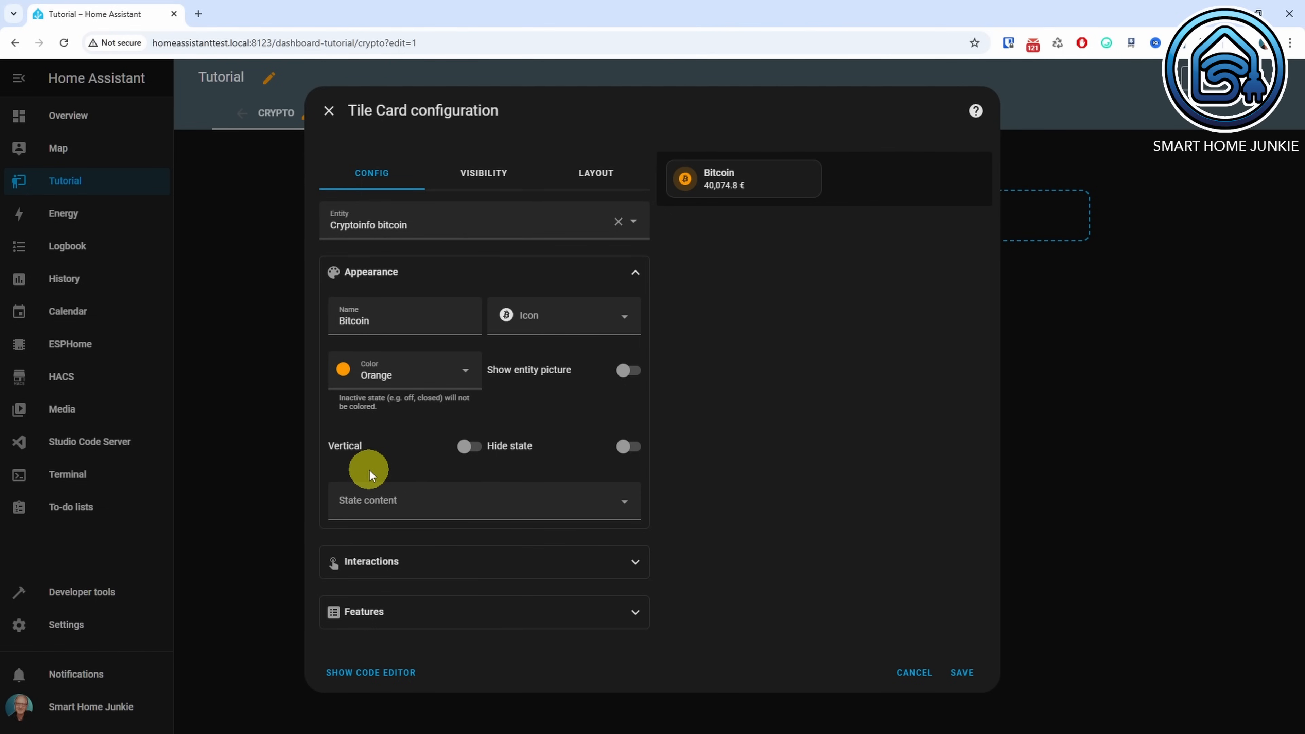
click(468, 447)
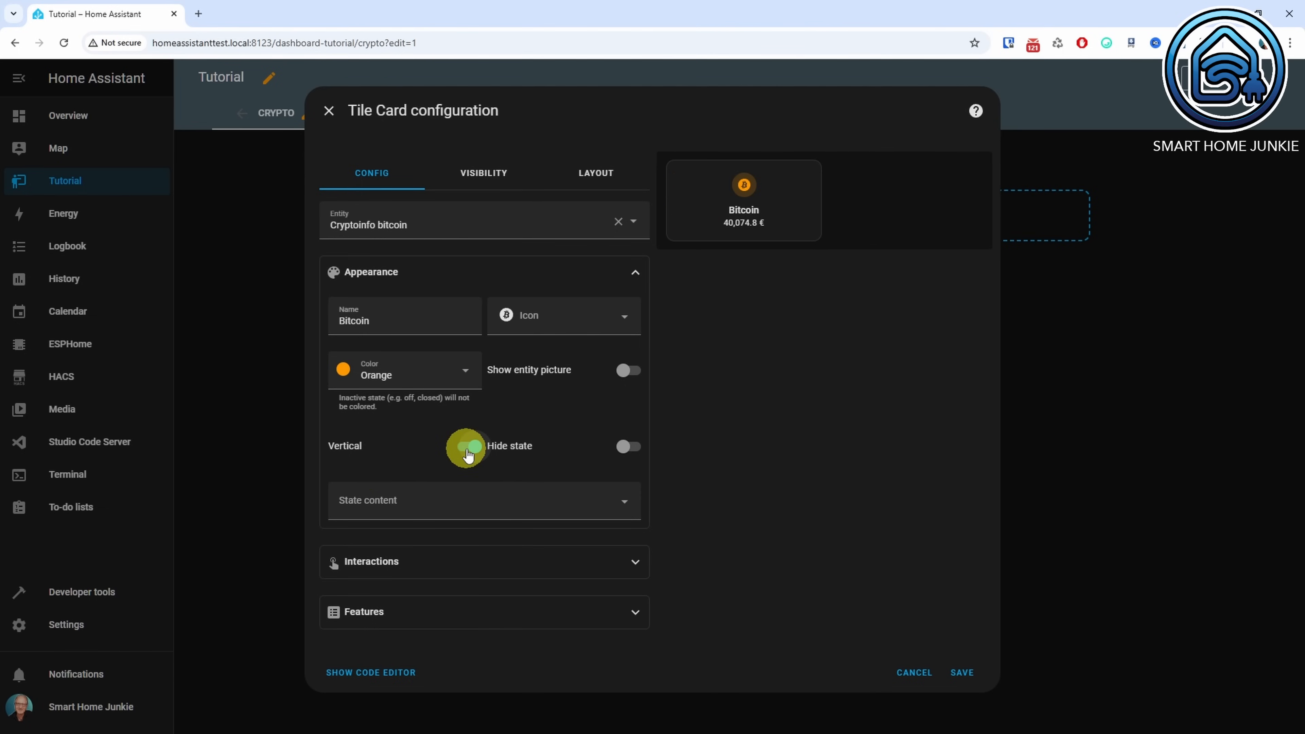
Step: Turn on precise mode for the tile's layout, size it 4 columns by 2 rows and save the card
click(598, 173)
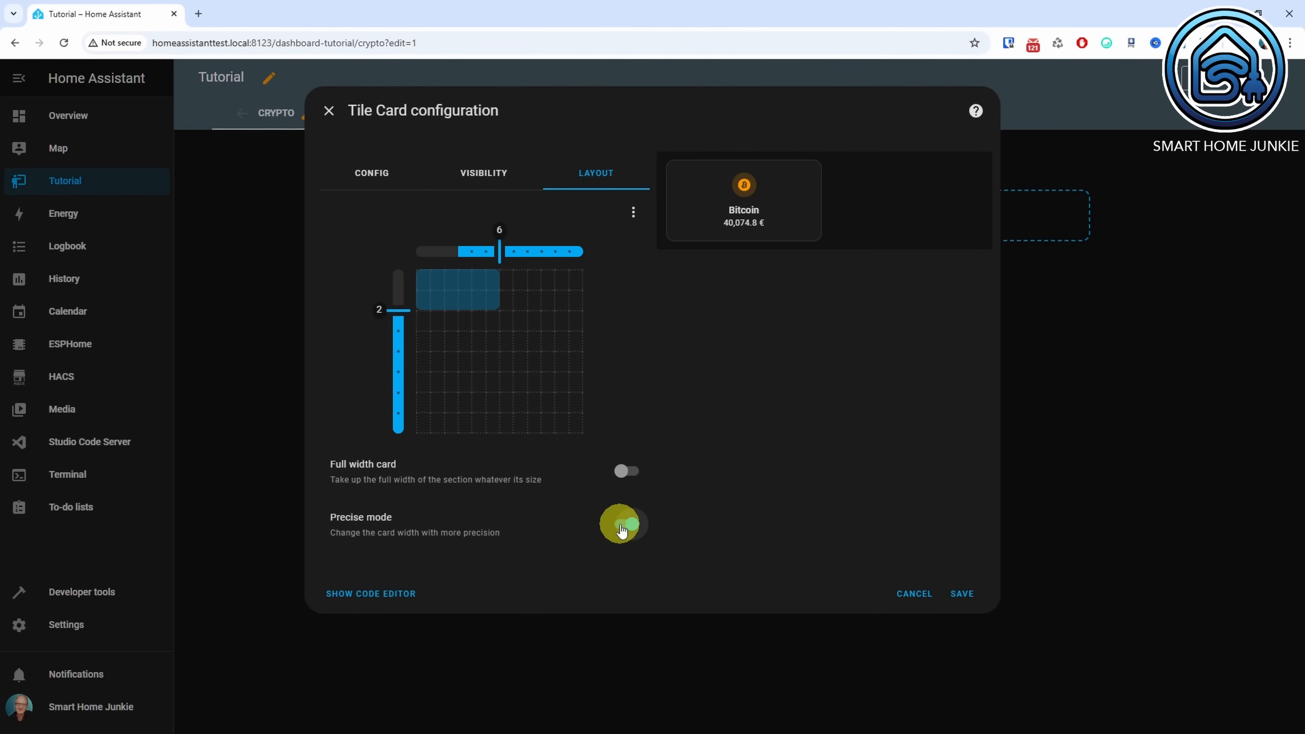
click(468, 308)
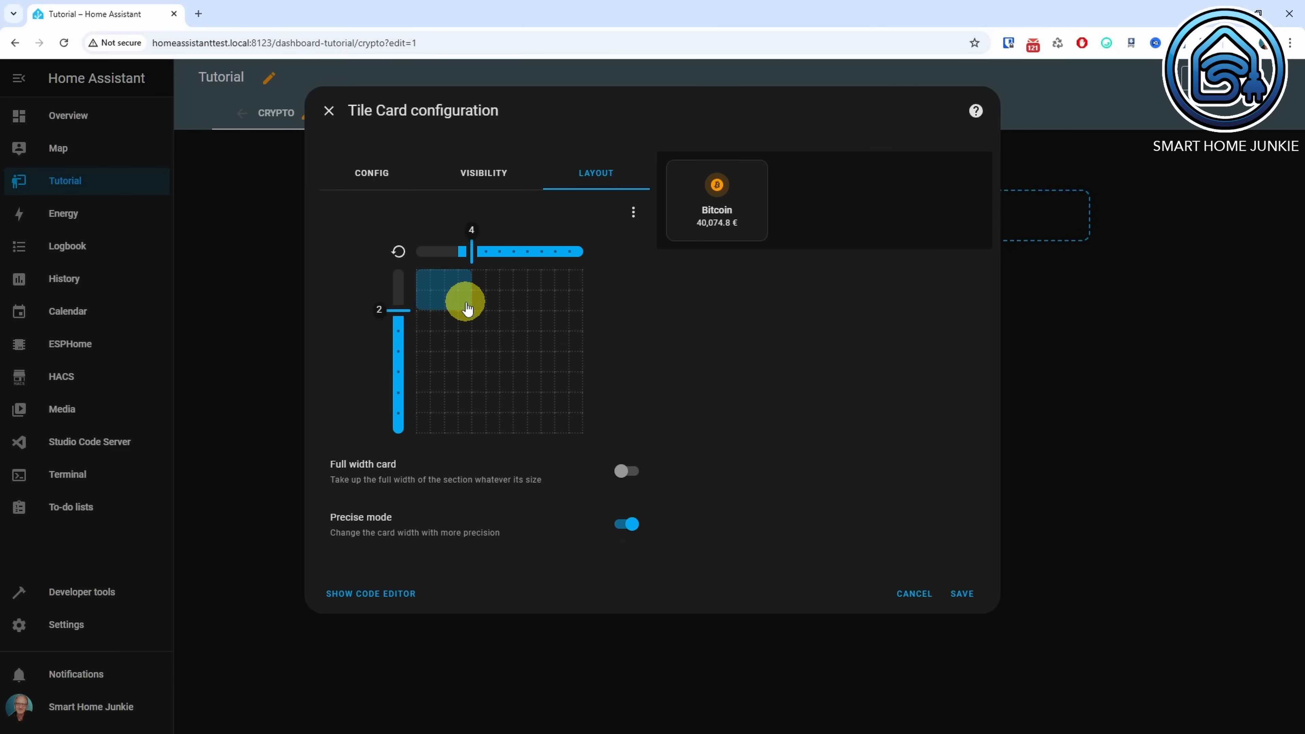
click(960, 596)
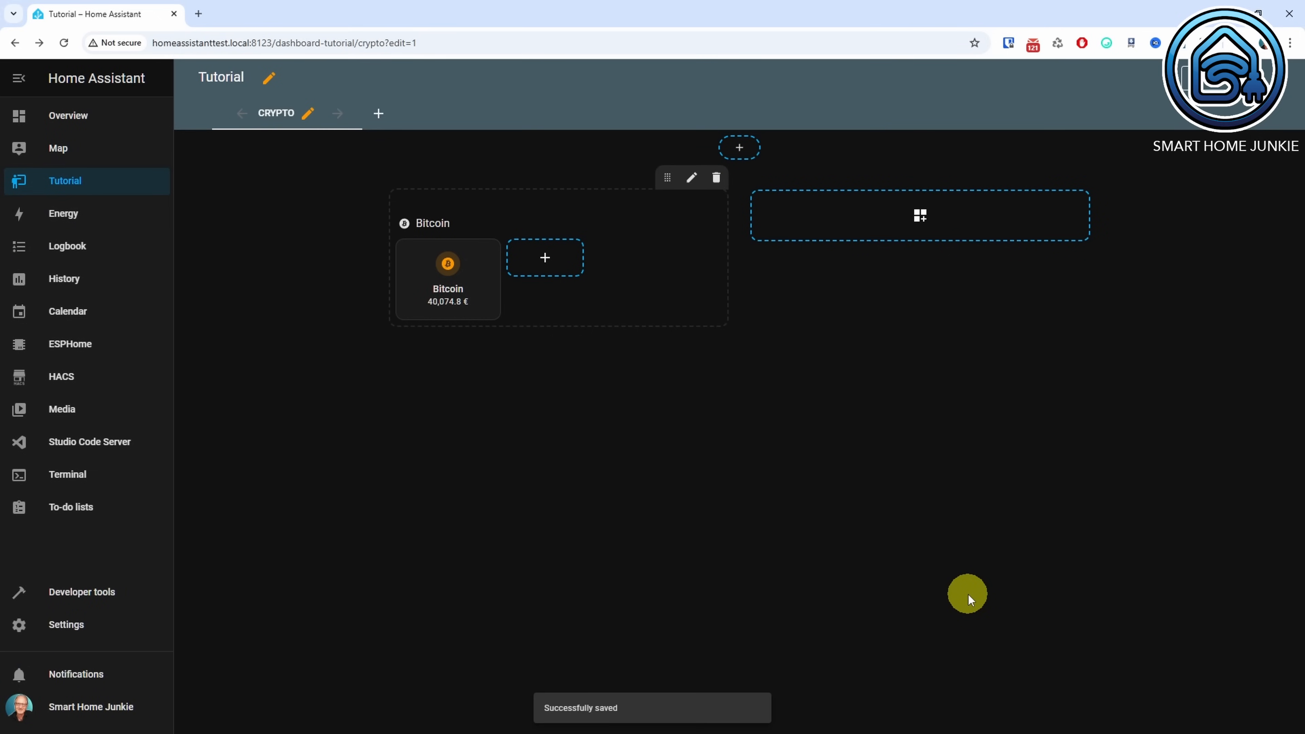
Step: Add a history graph card to the Bitcoin section showing the Cryptoinfo bitcoin entity
click(545, 257)
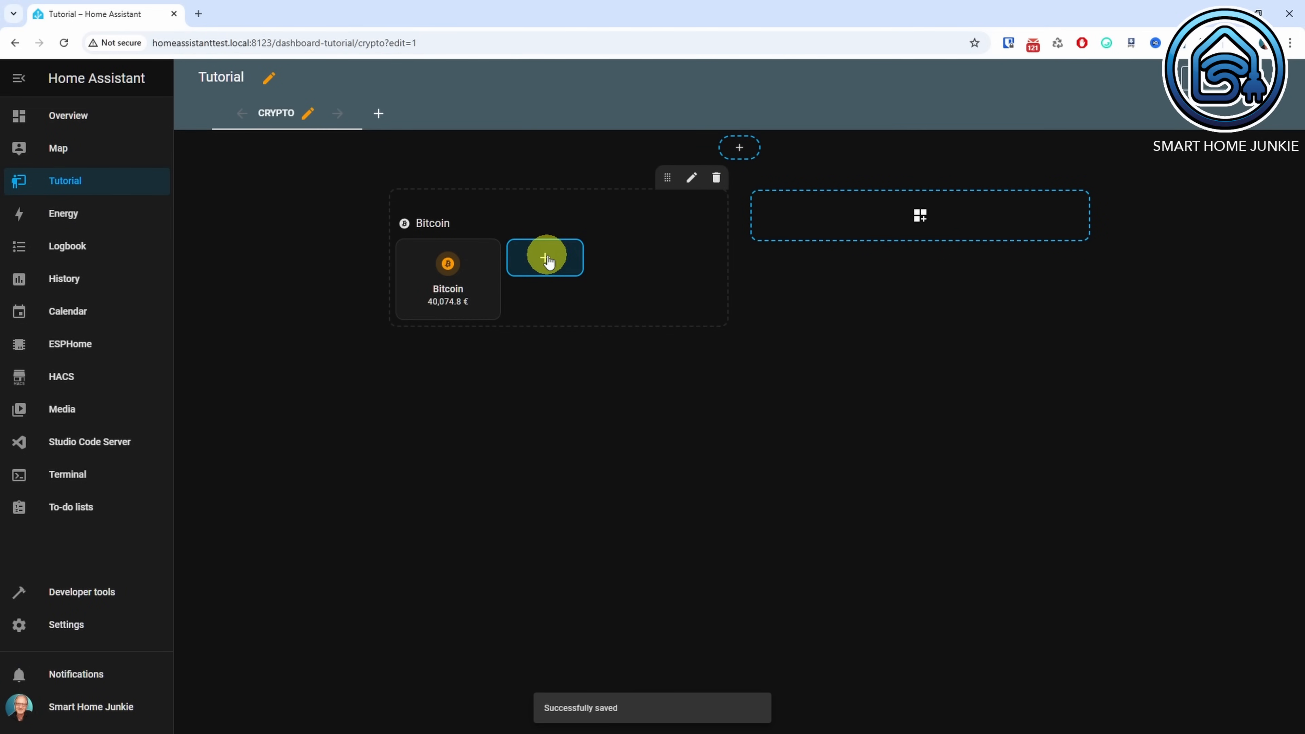
click(459, 177)
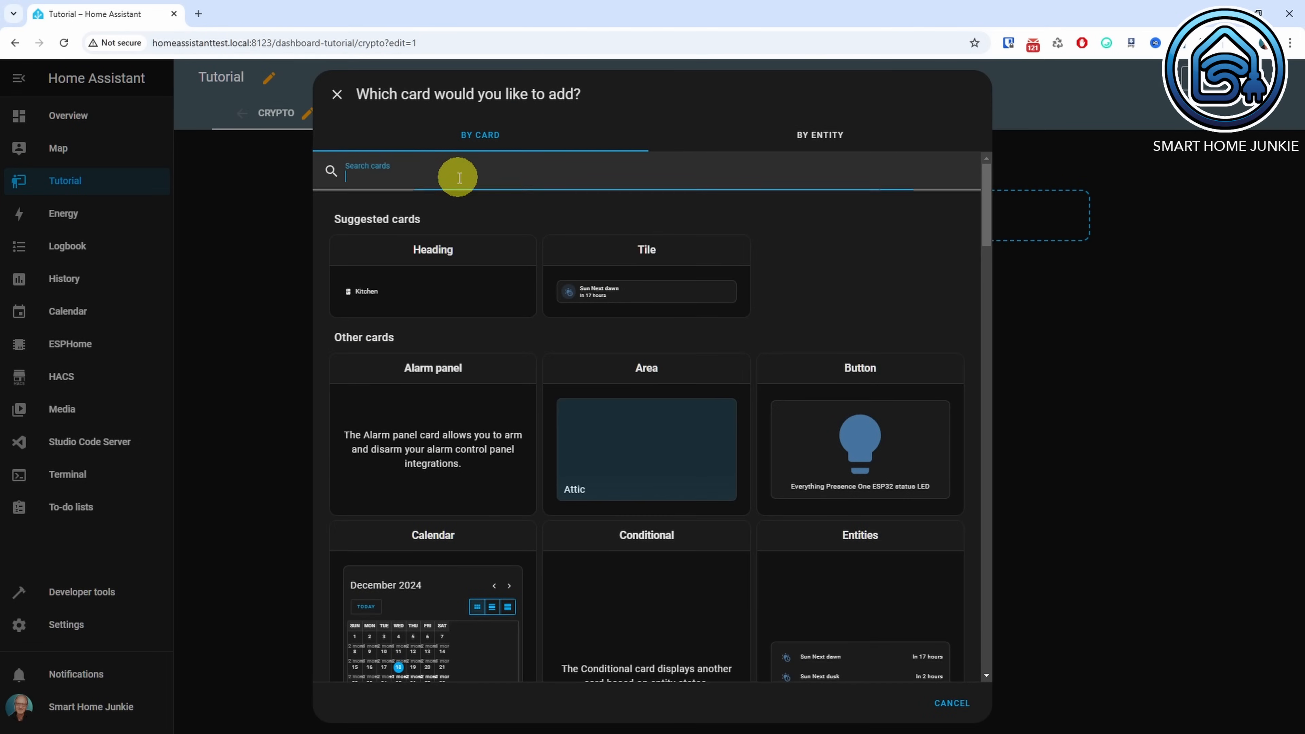
text(history)
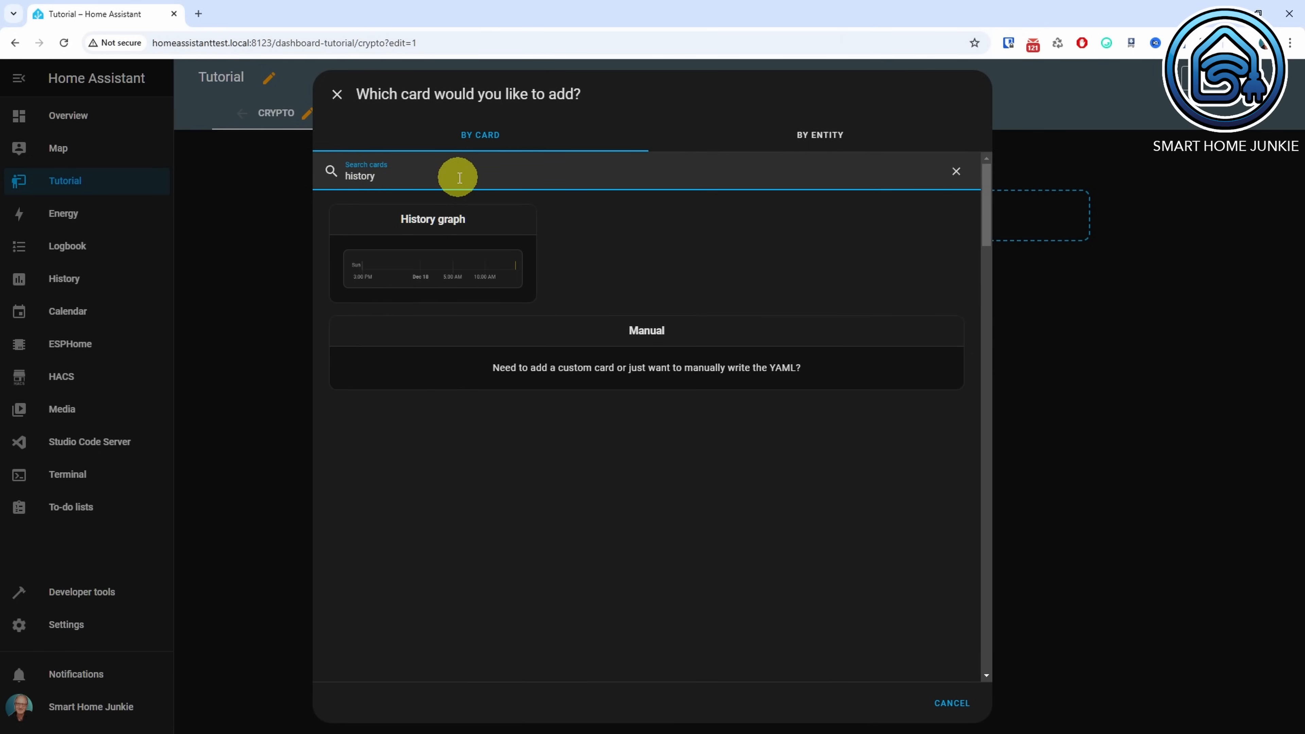
click(436, 271)
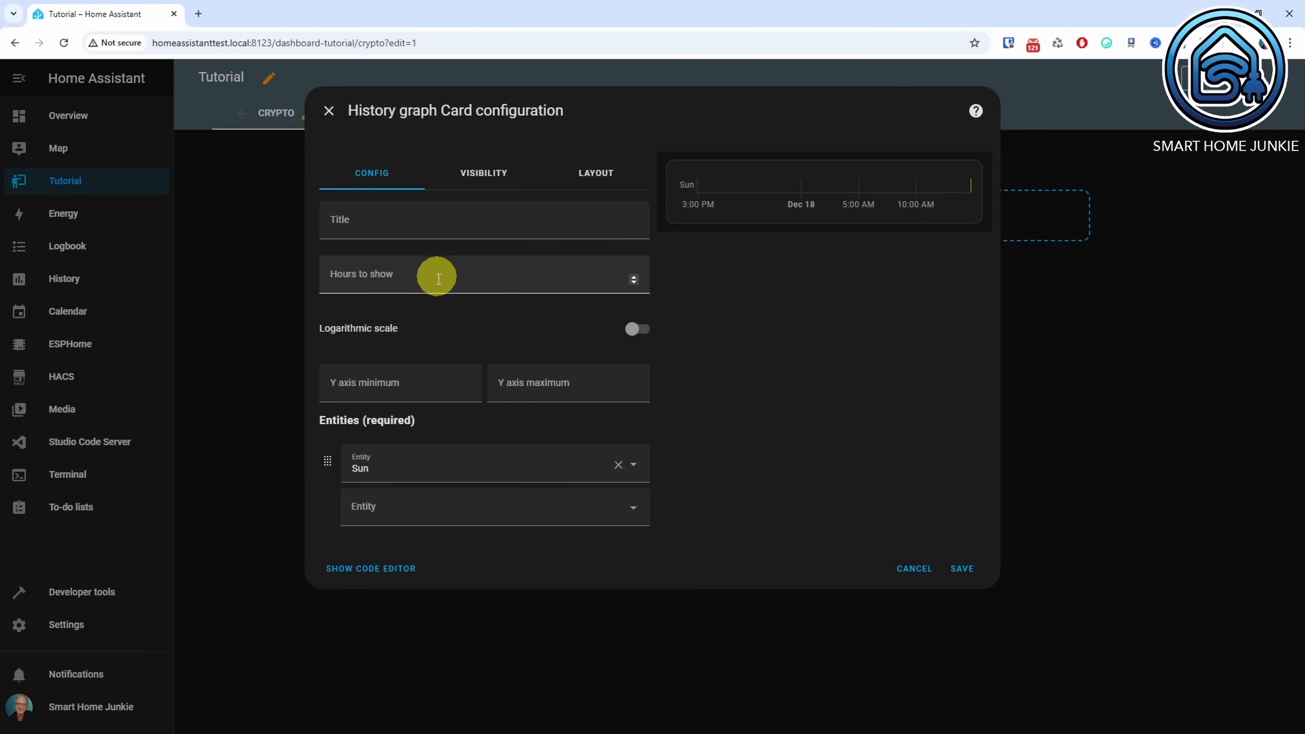
double_click(348, 469)
text(bitcoin)
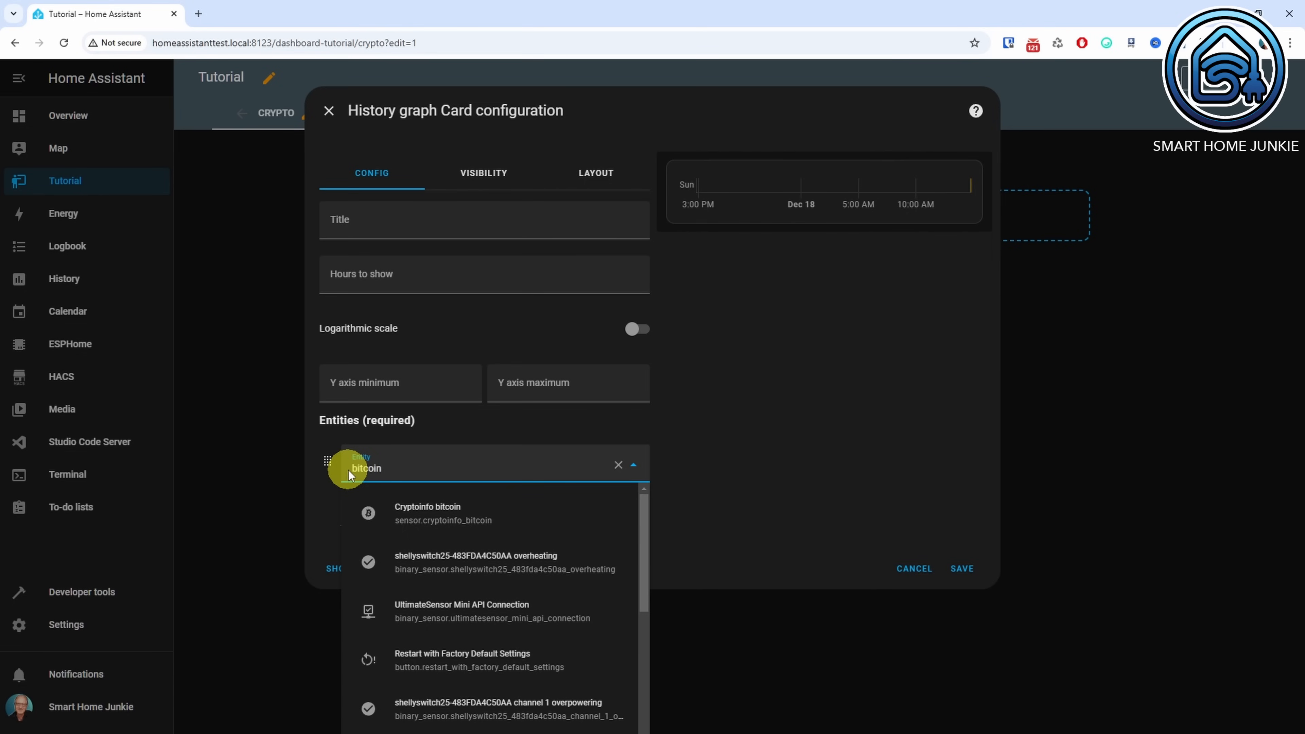
click(432, 517)
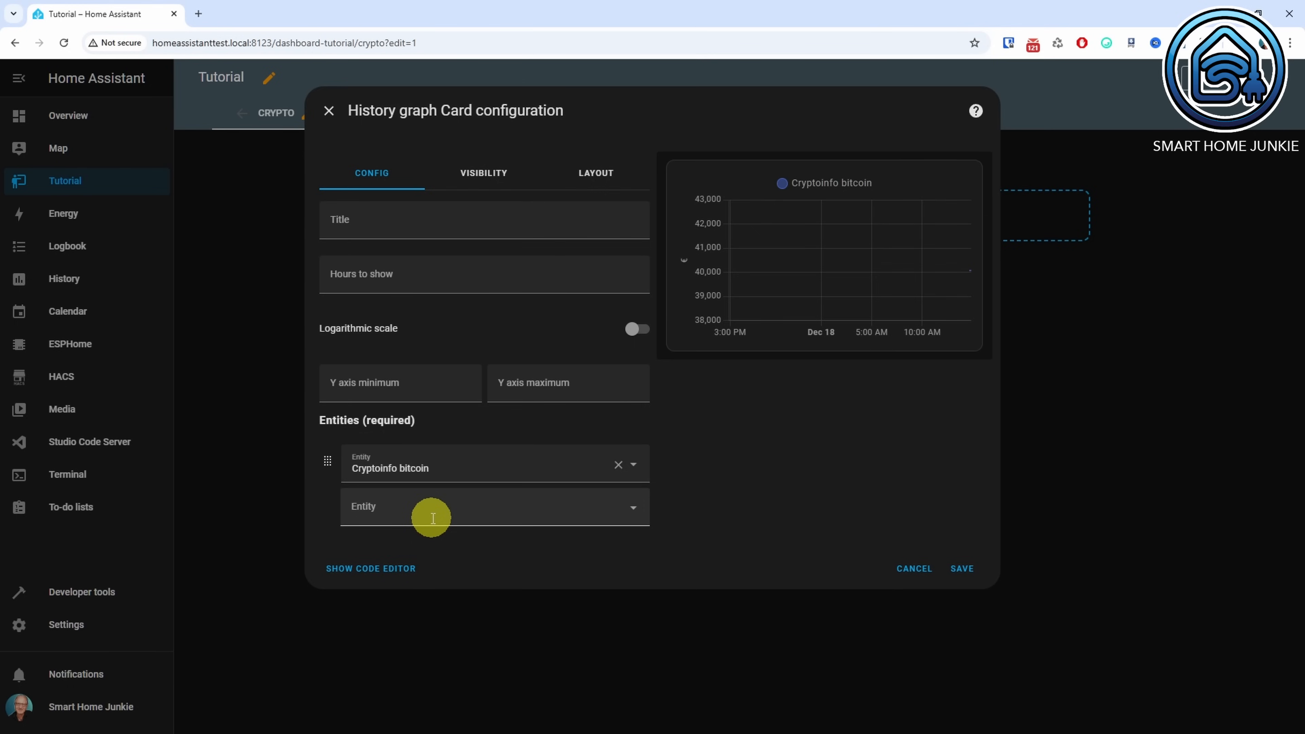
Step: Make the history graph a full width card and save it
click(596, 173)
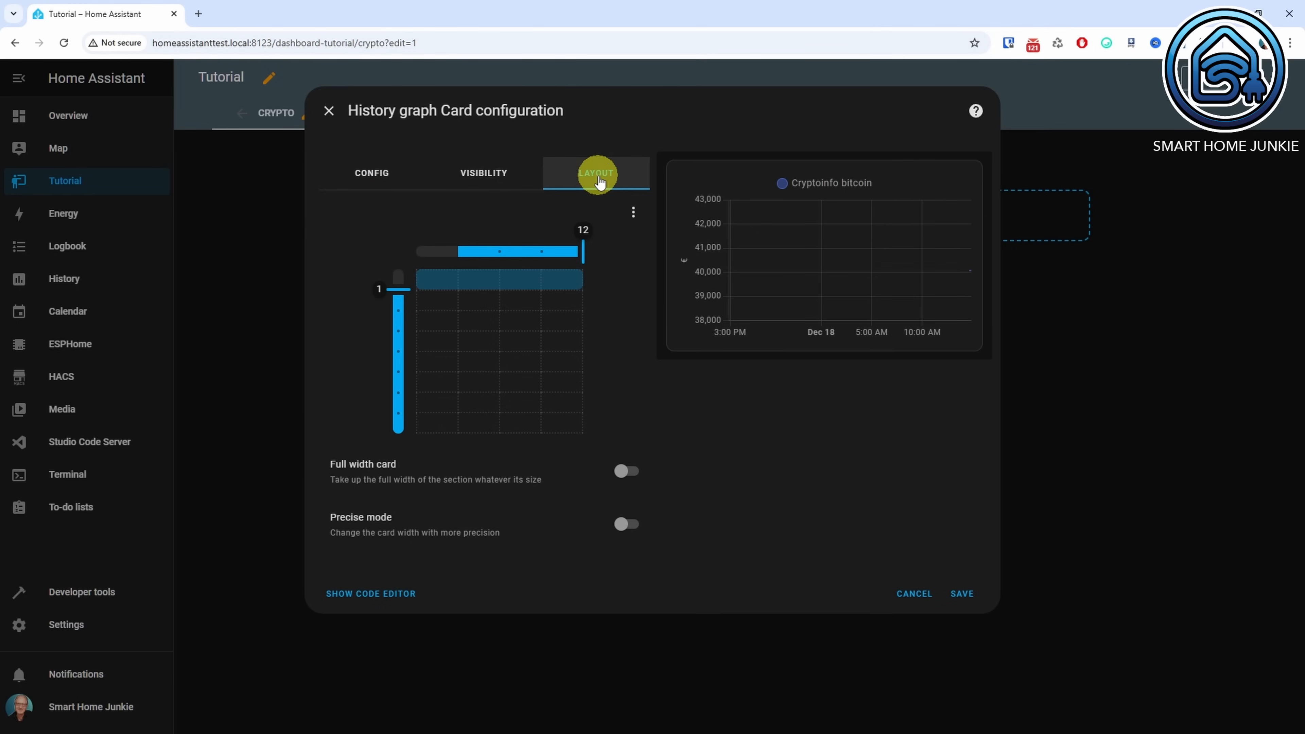
click(623, 471)
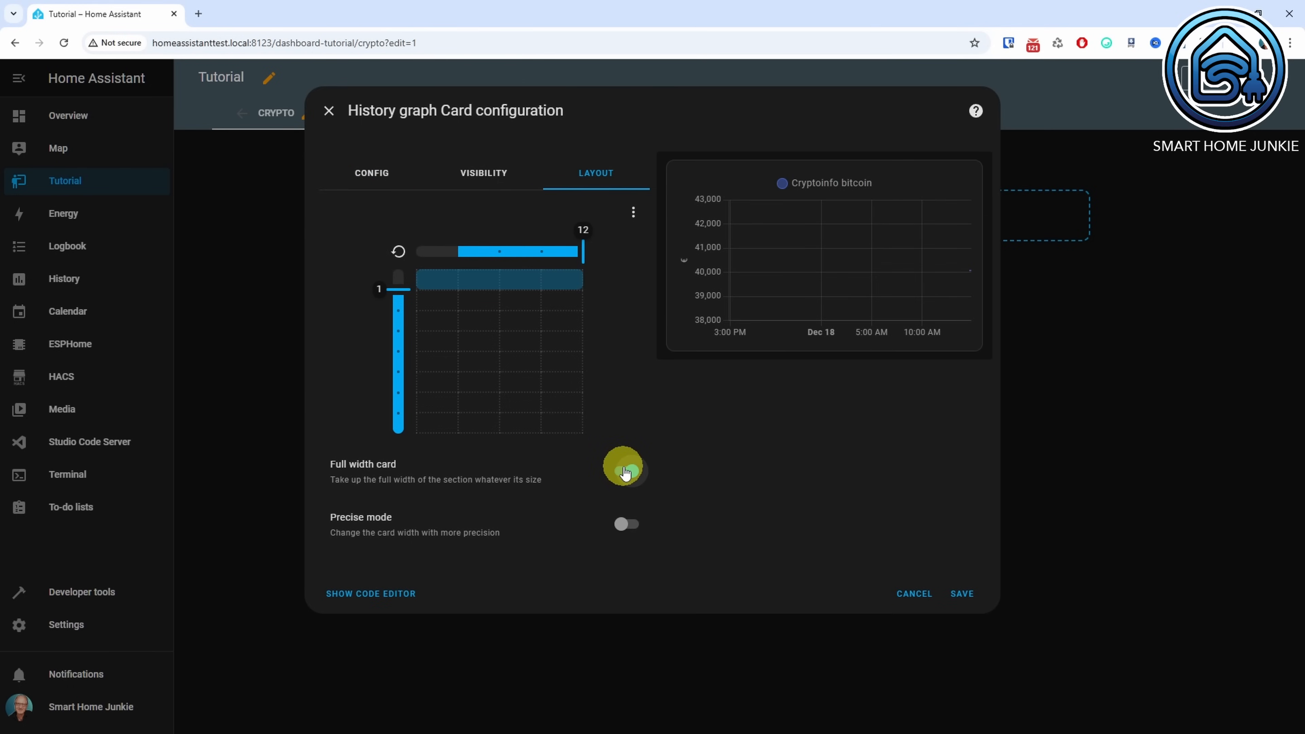
click(968, 594)
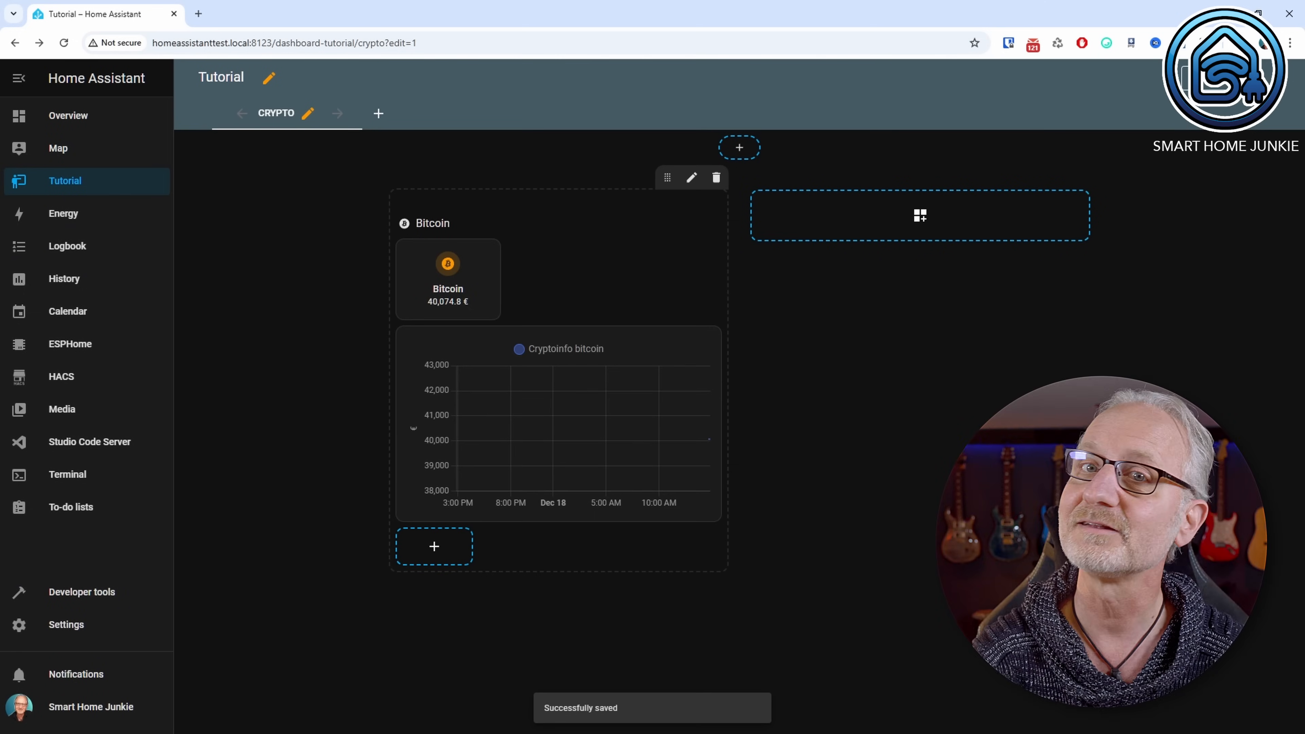
Step: Add a new section beside the Bitcoin section in the Crypto view
click(918, 240)
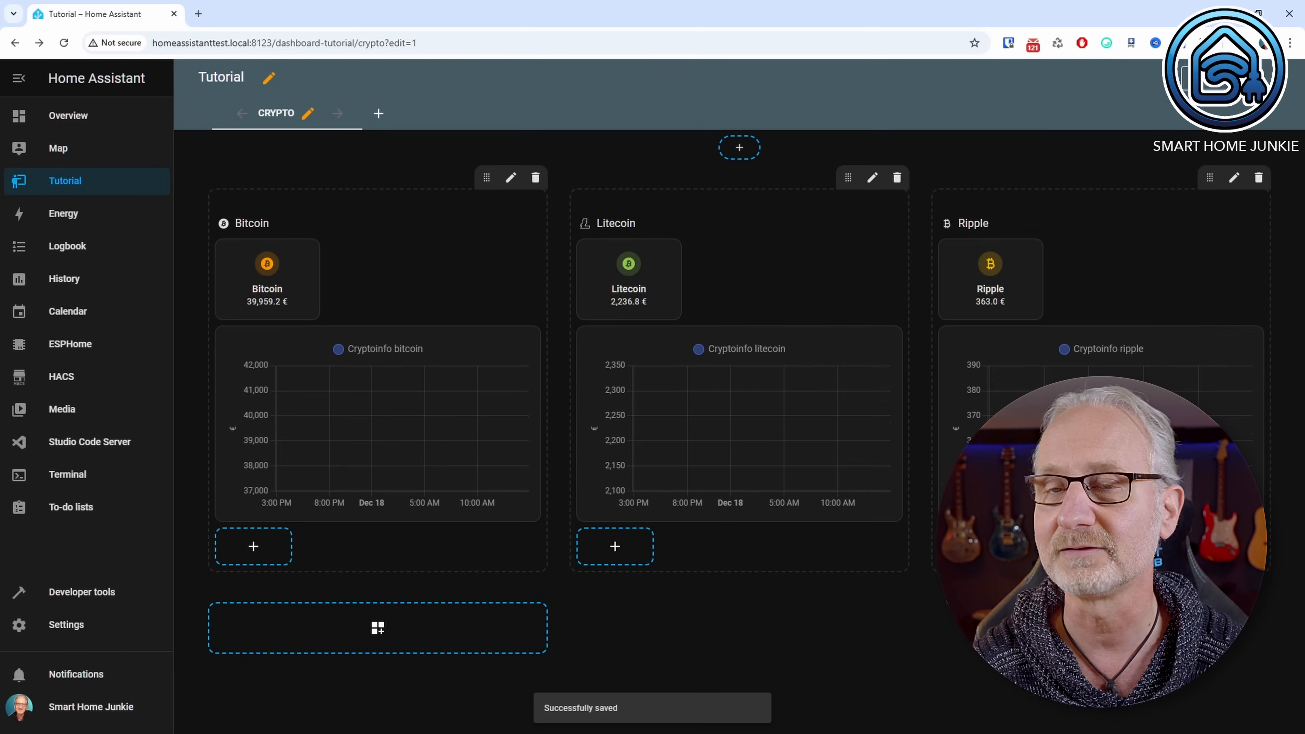
Step: Finish editing the dashboard and name the Cryptoinfo bitcoin entity "Bitcoin" in its settings
click(1204, 77)
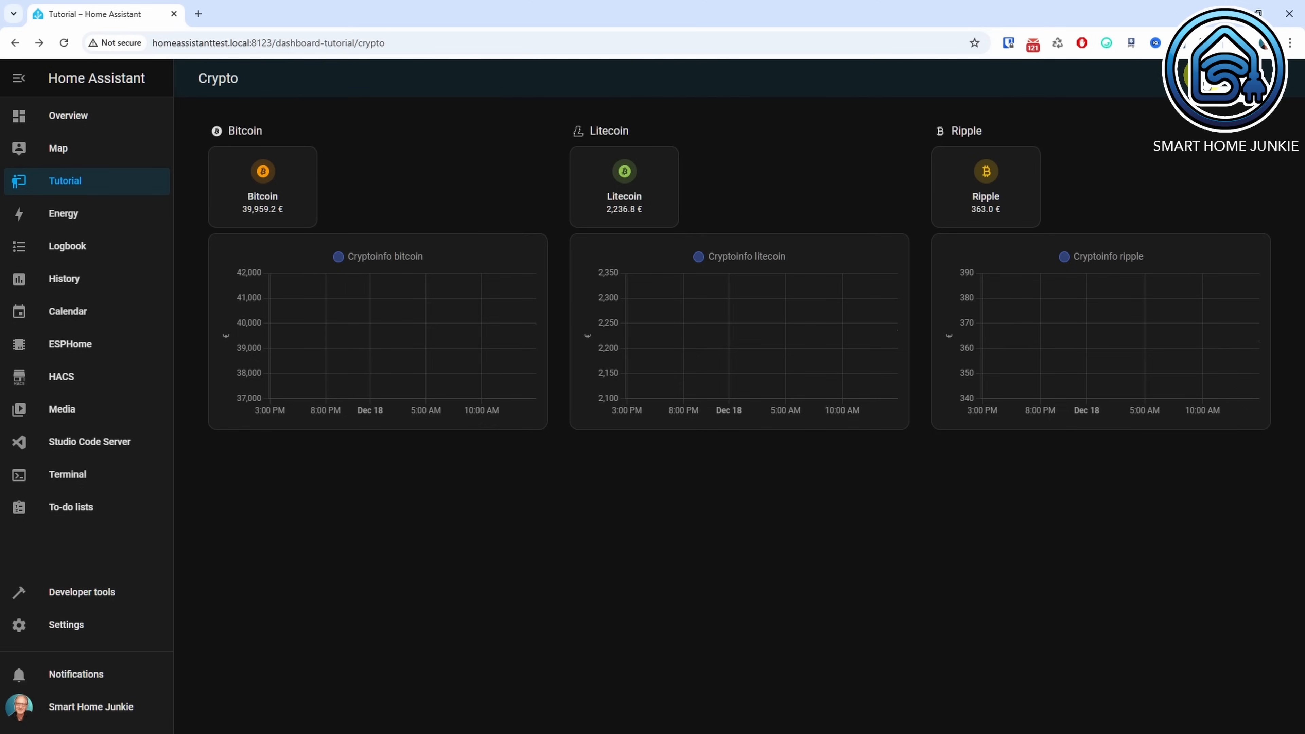
click(283, 204)
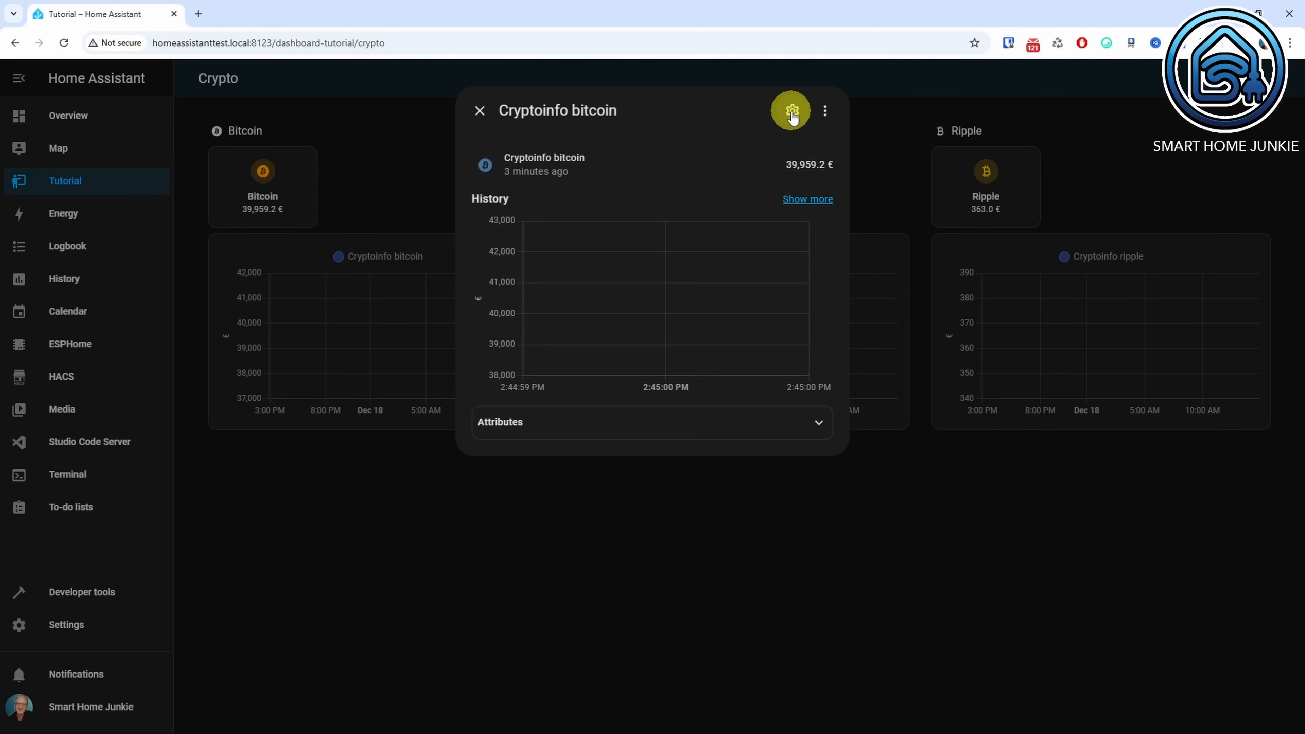
click(792, 111)
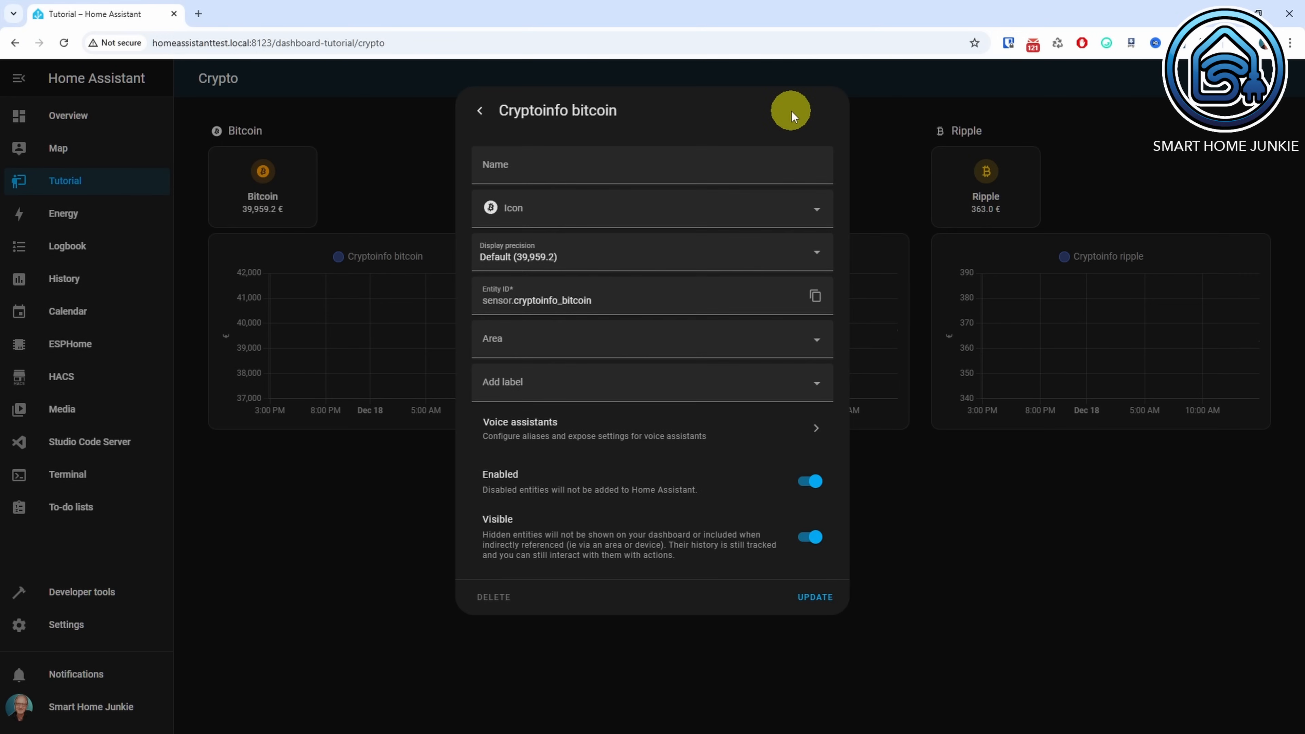
click(765, 170)
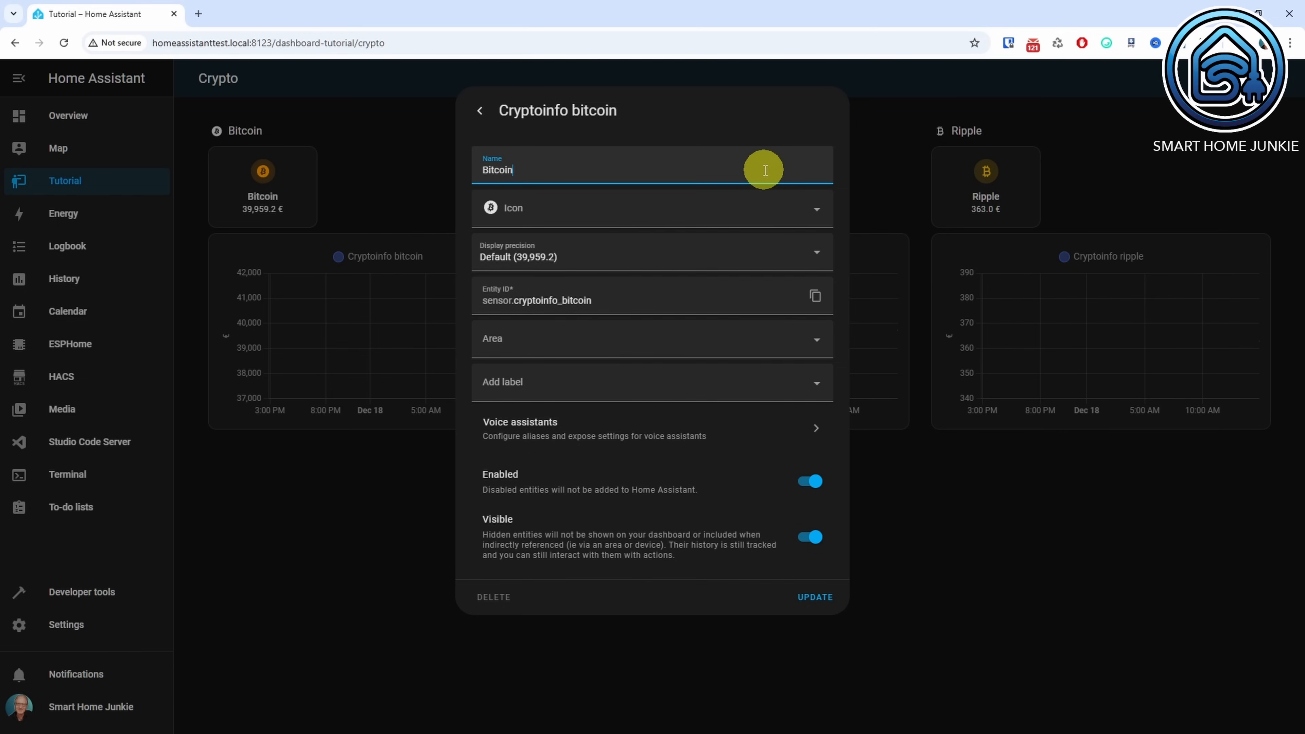
Step: Set the Bitcoin entity's display precision to two decimals, save its settings and reload the dashboard
click(764, 253)
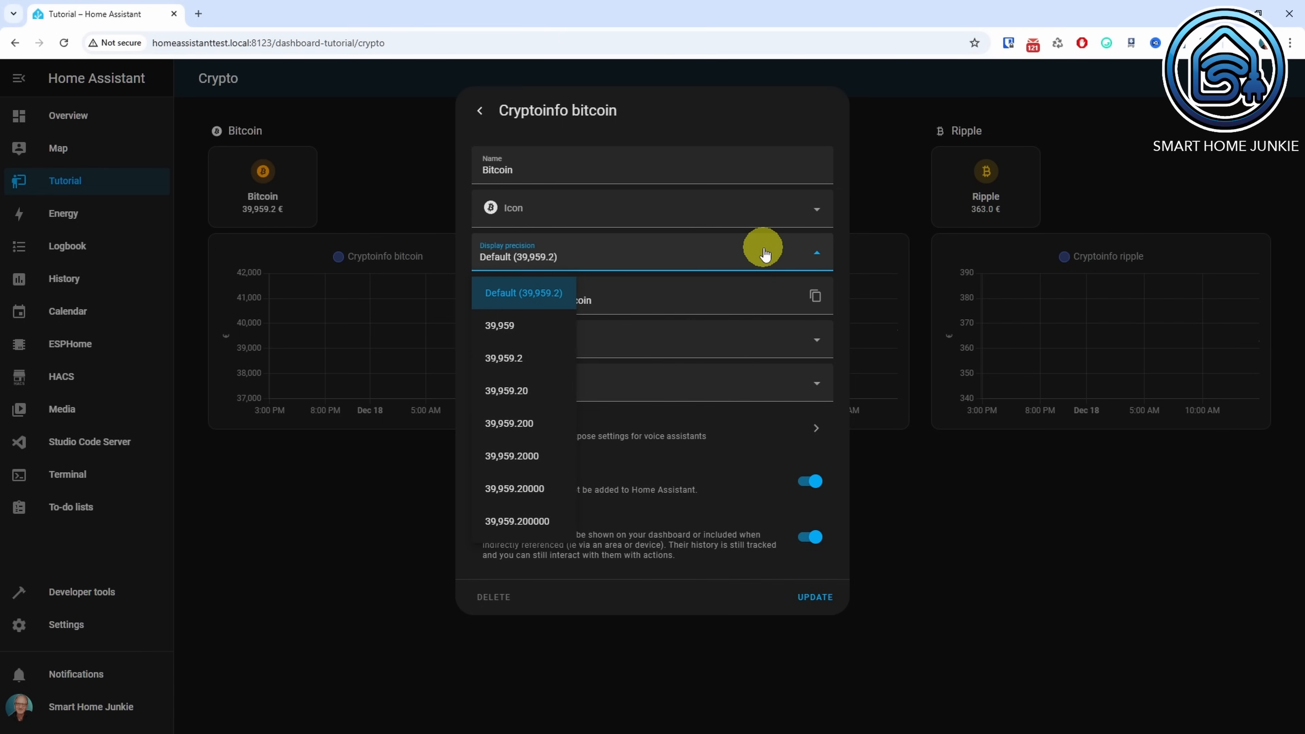
click(539, 392)
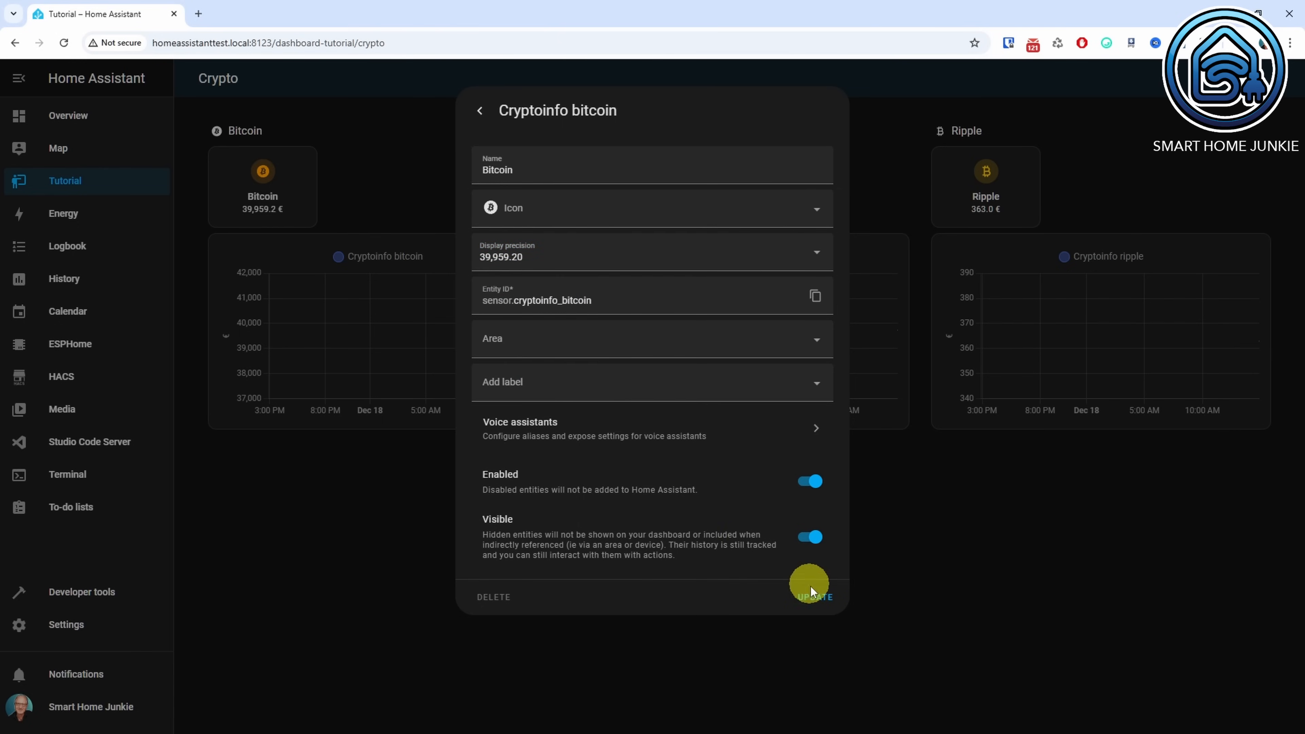
click(817, 597)
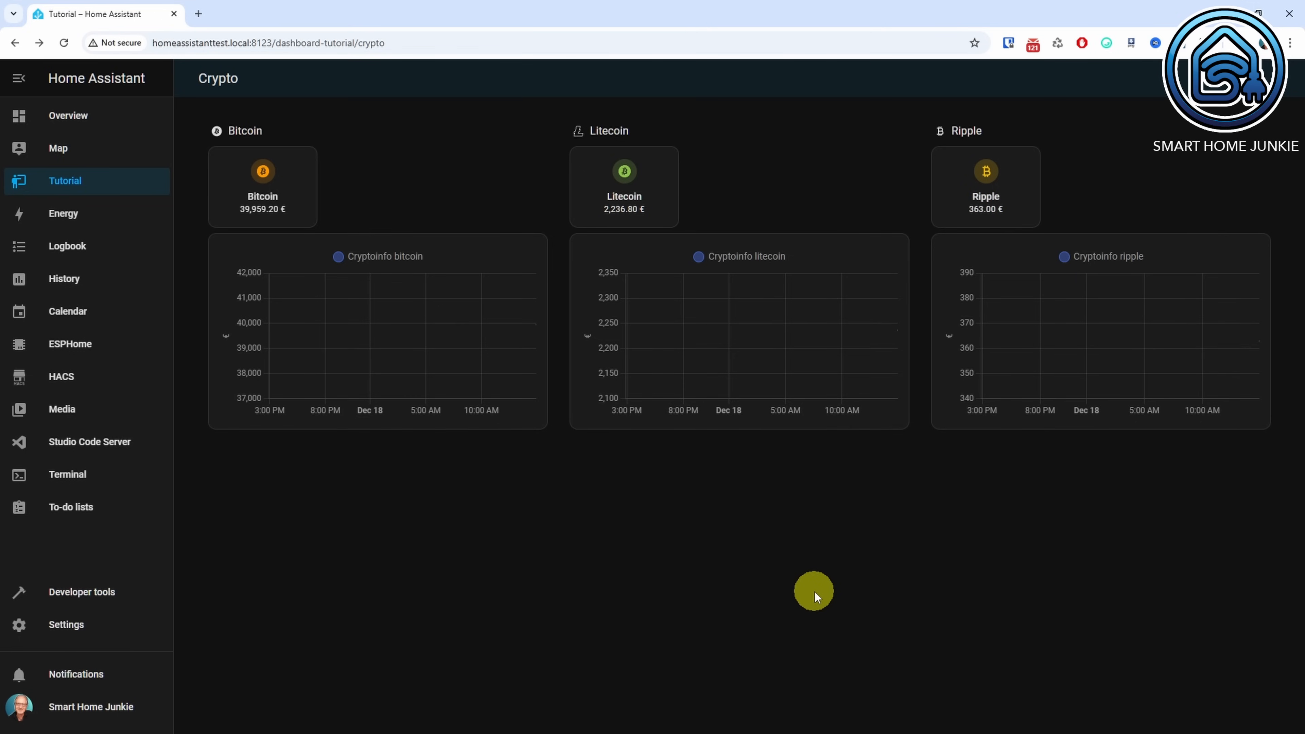
click(64, 43)
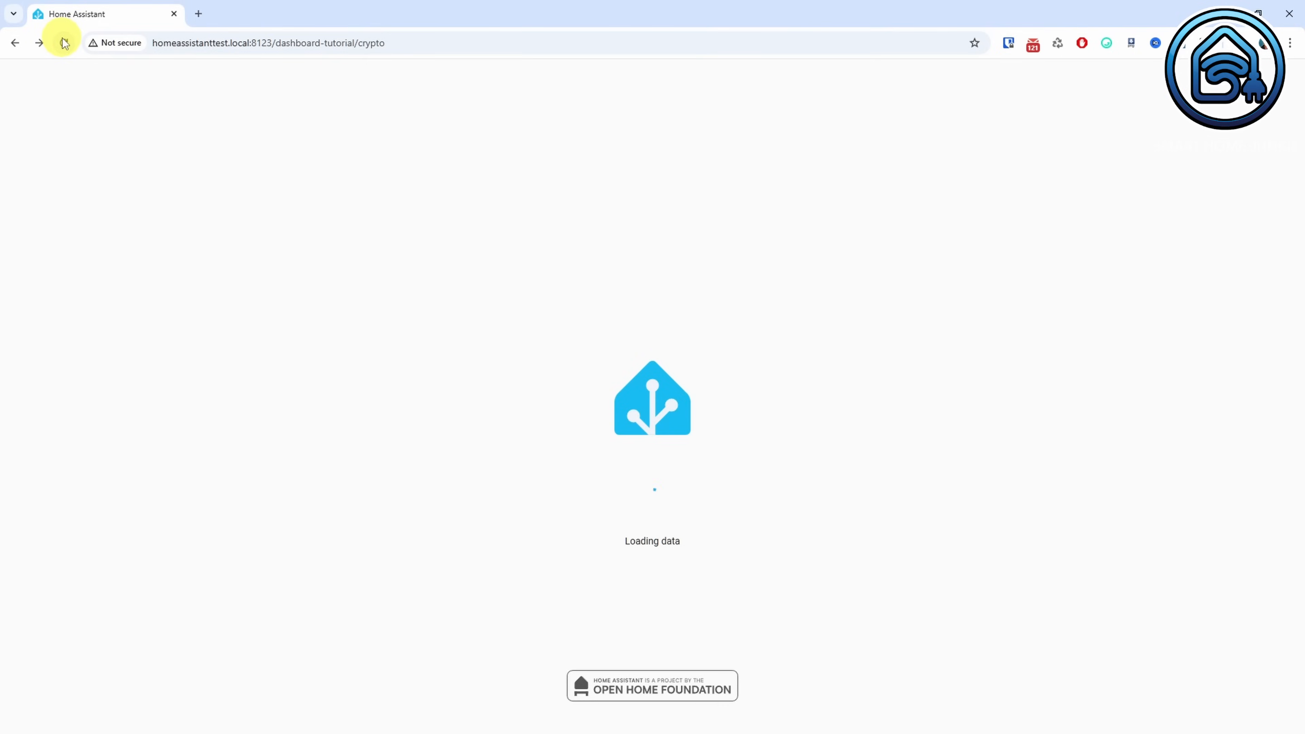
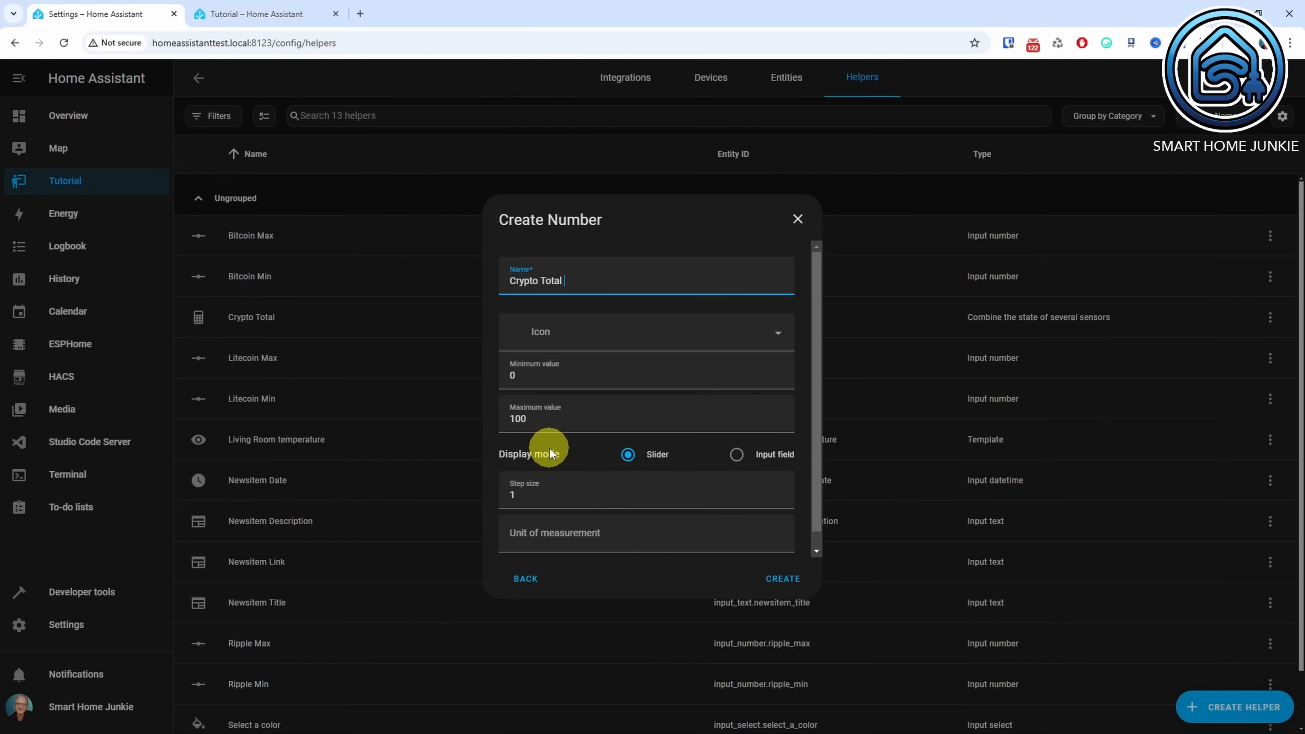
Step: Create the number helper Crypto Total Max with maximum value 1000000, input field display mode and step size 0.01
click(550, 422)
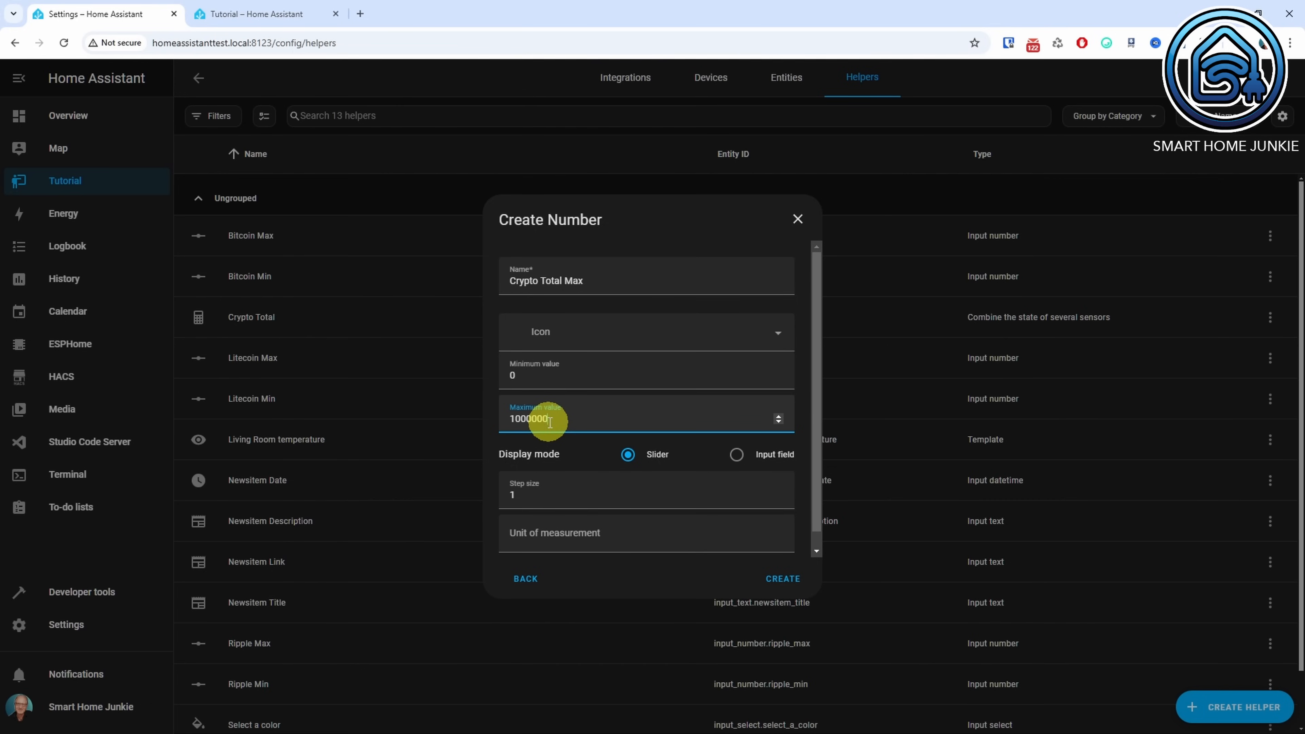
click(737, 455)
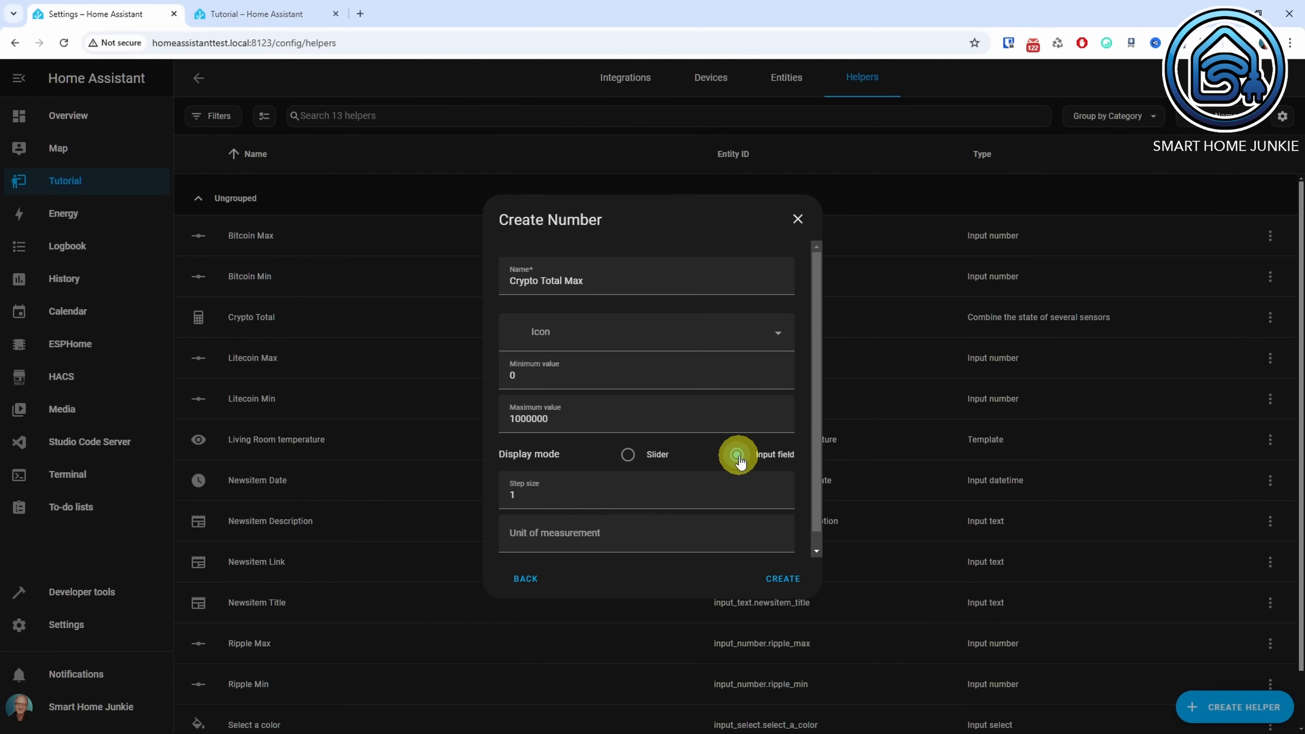
click(537, 495)
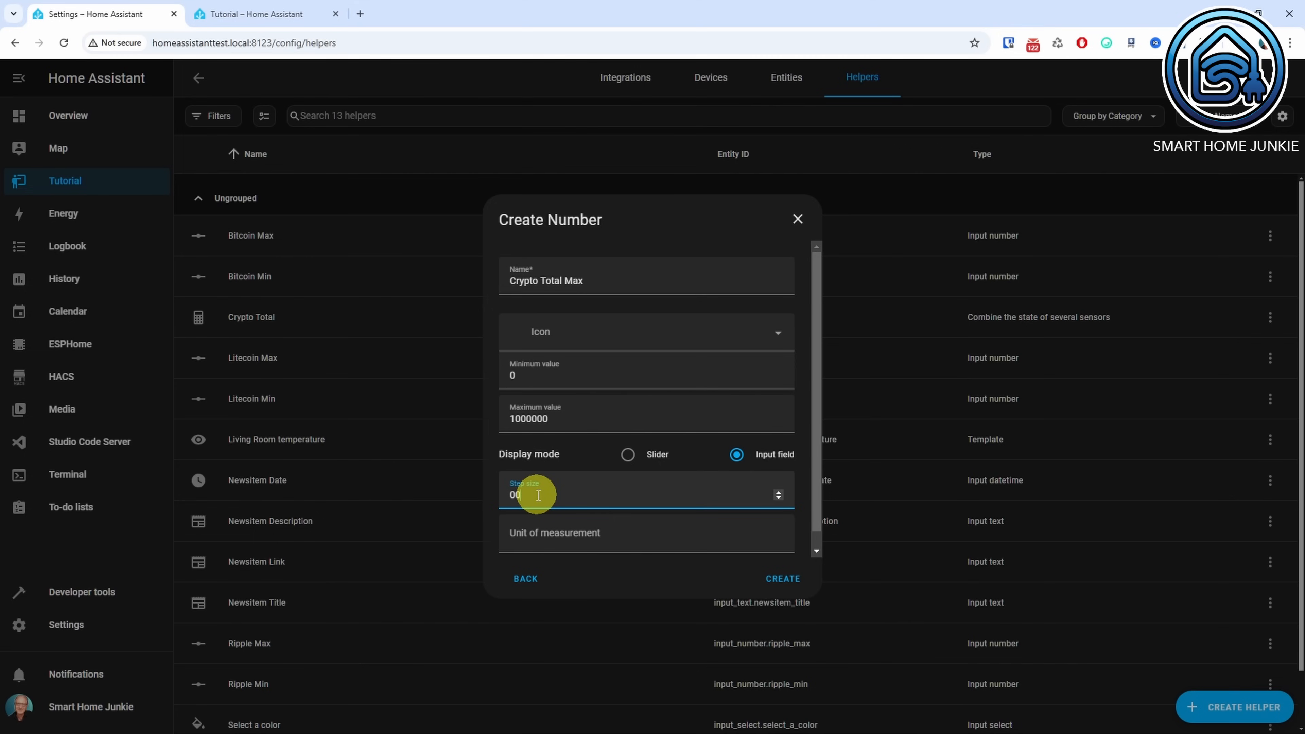
click(700, 535)
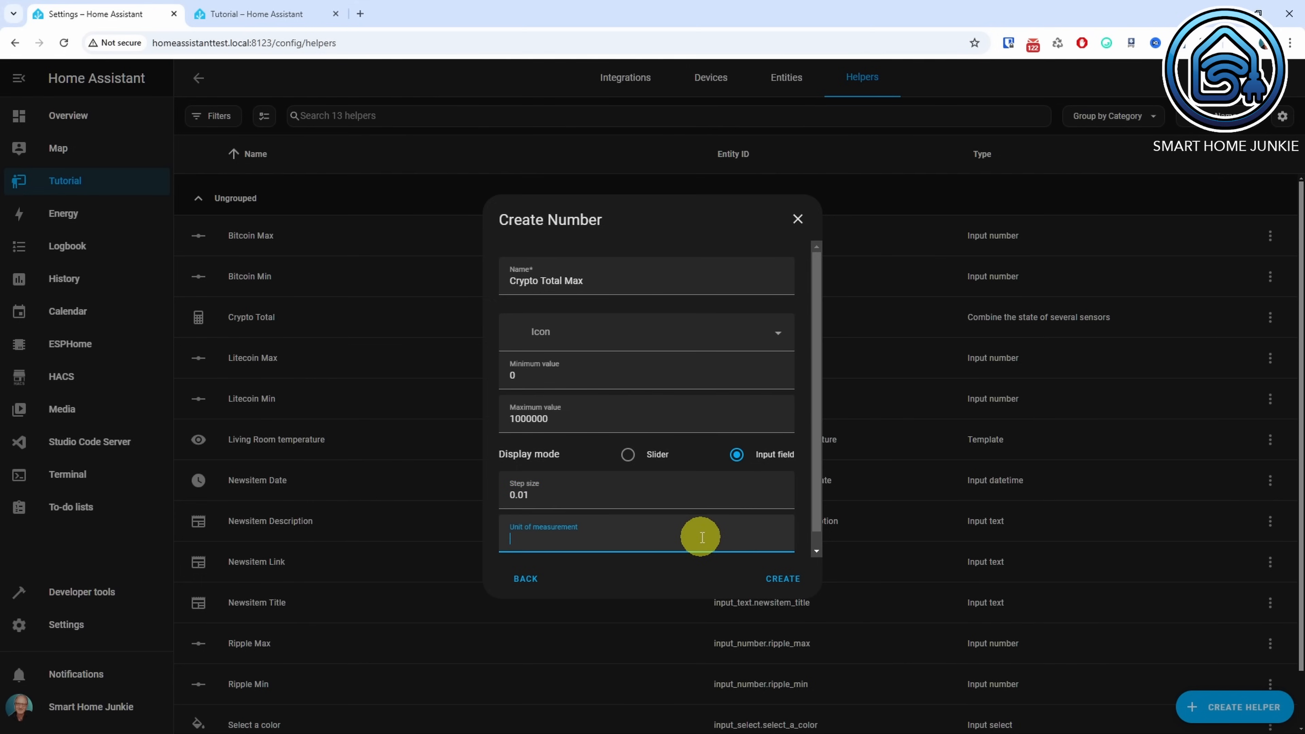
click(781, 579)
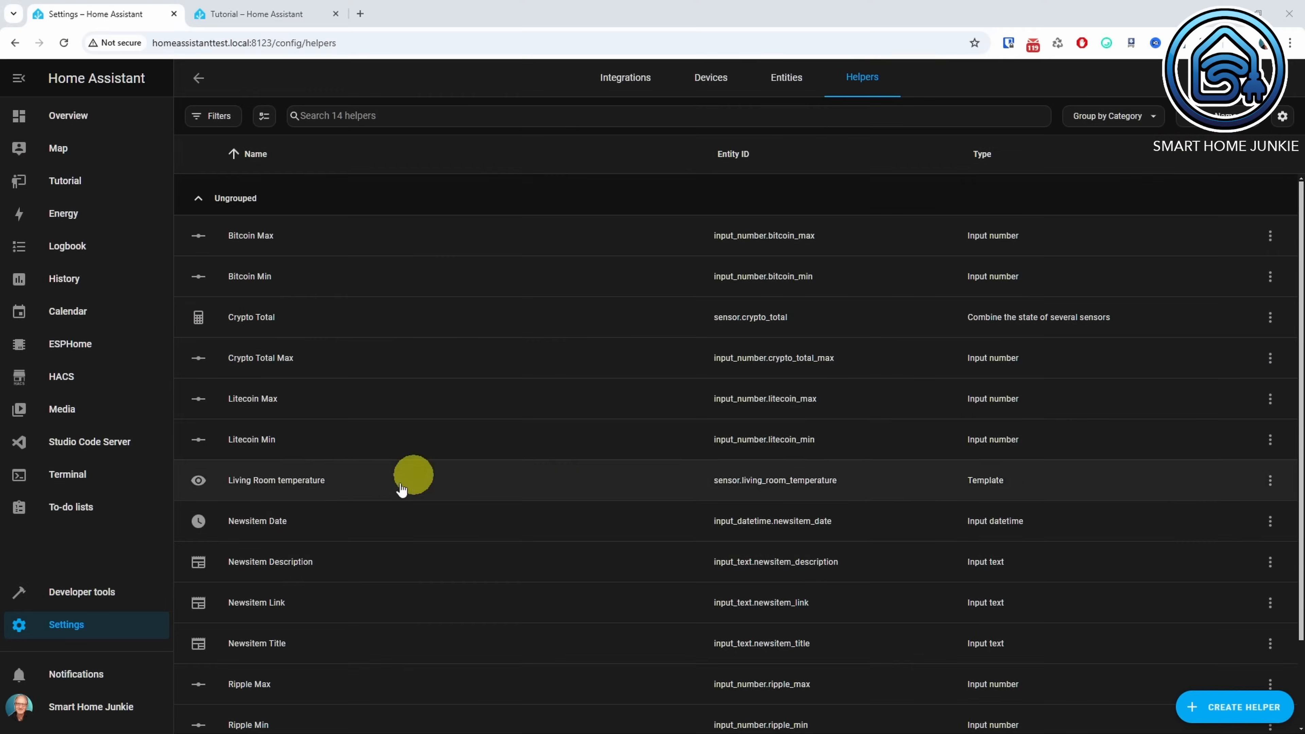
Step: Start a new empty automation from the automations settings
click(114, 624)
click(668, 239)
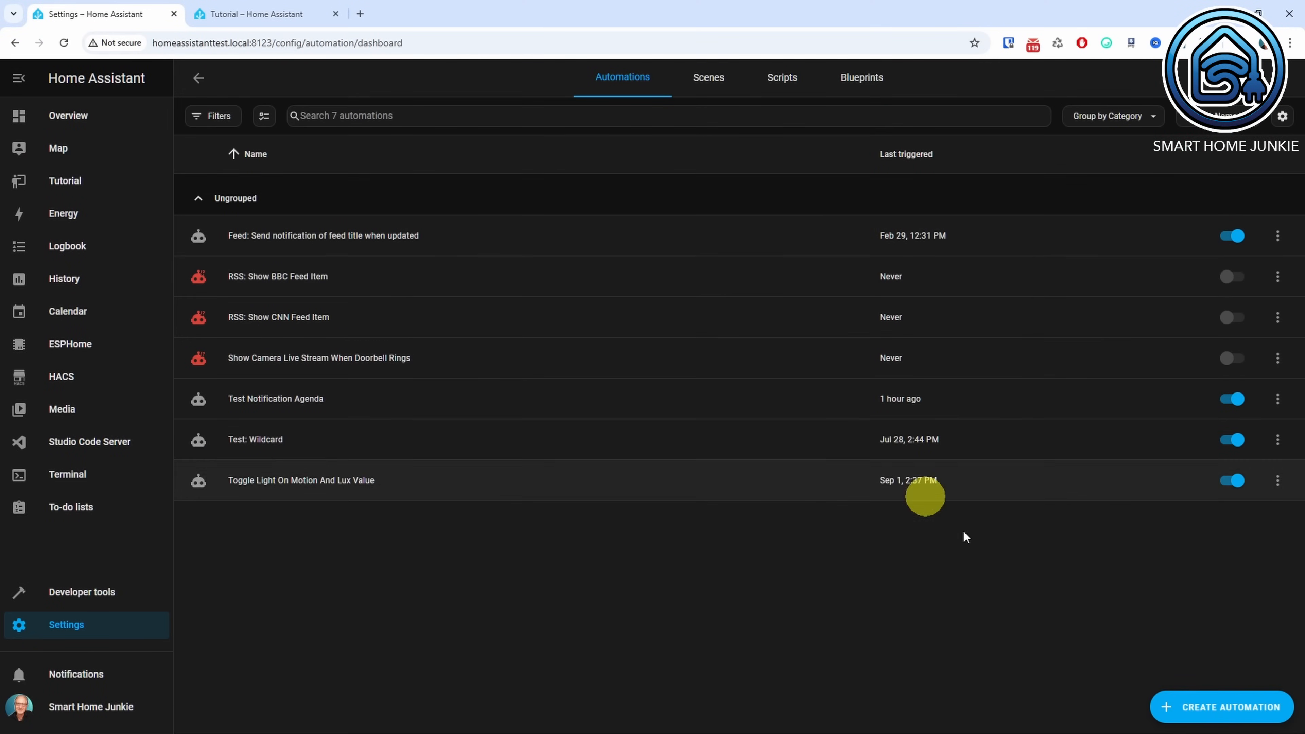
click(1218, 707)
click(592, 308)
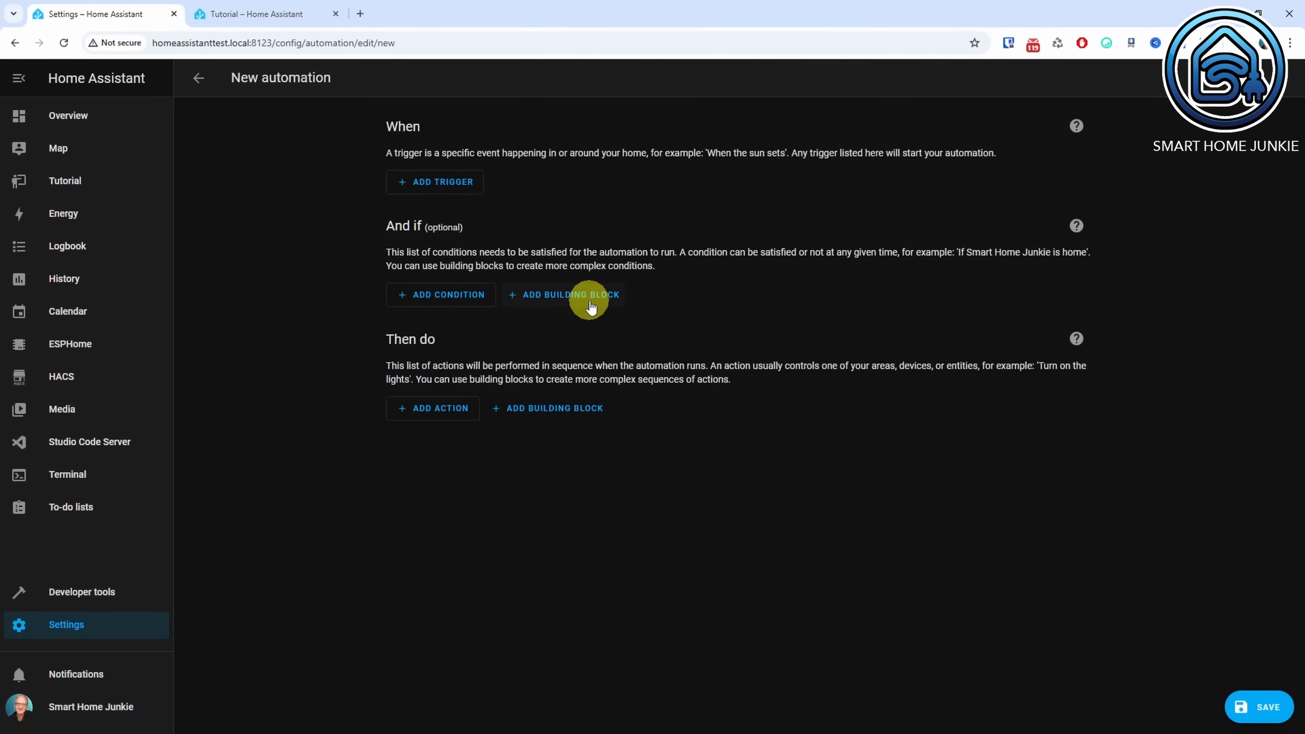
Step: Add an entity state trigger for the Bitcoin sensor (sensor.cryptoinfo_bitcoin) to the automation
click(435, 183)
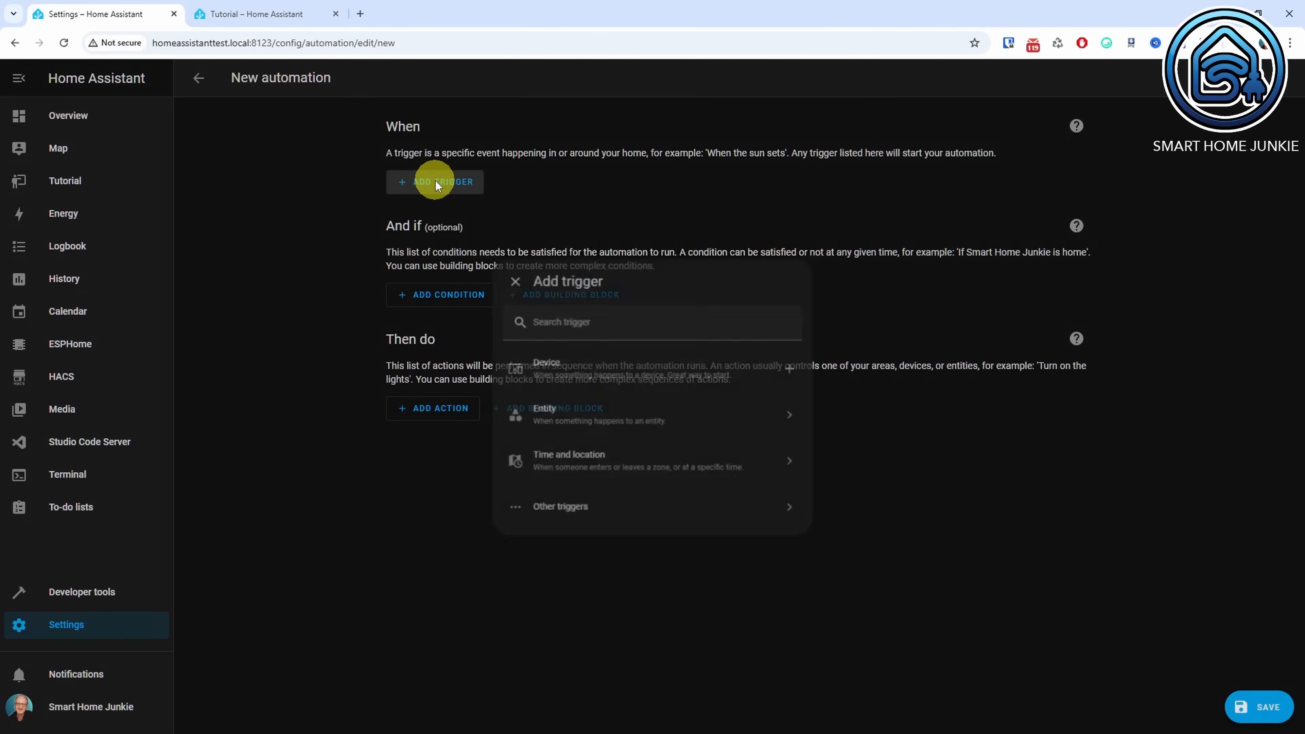
click(565, 411)
click(571, 426)
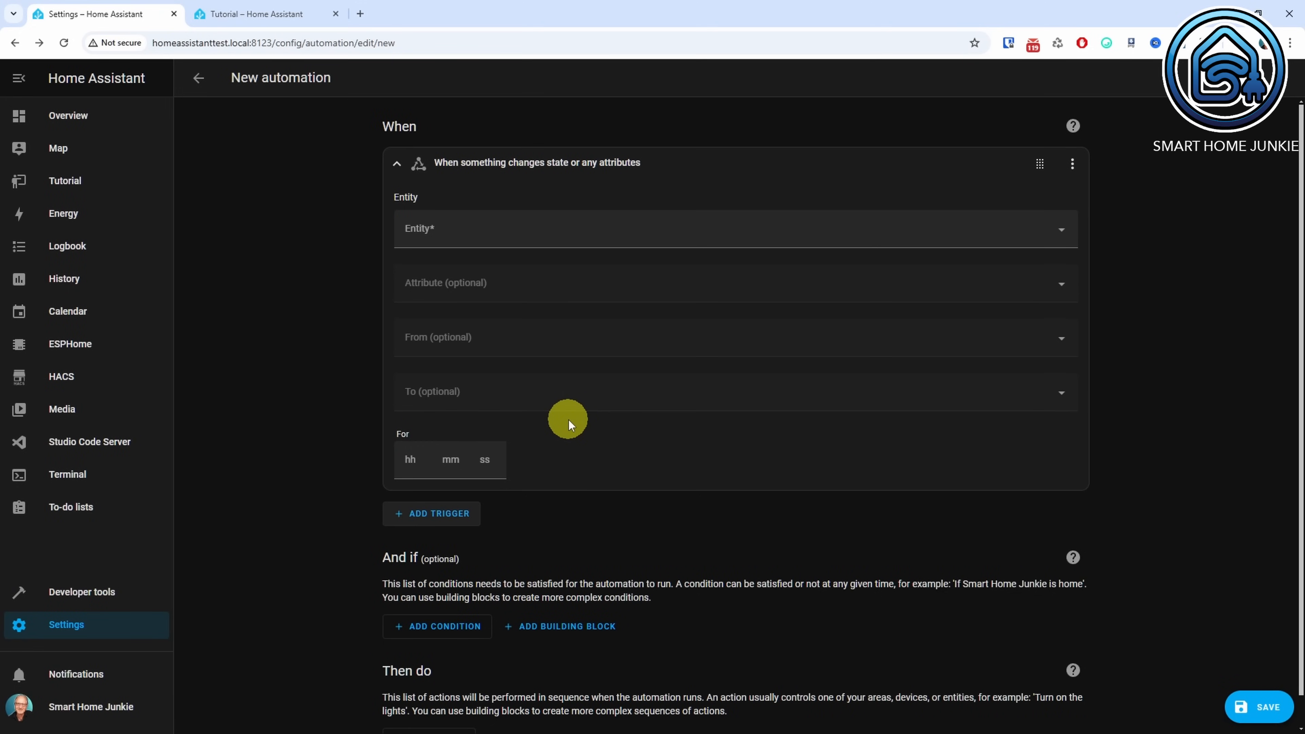
click(516, 231)
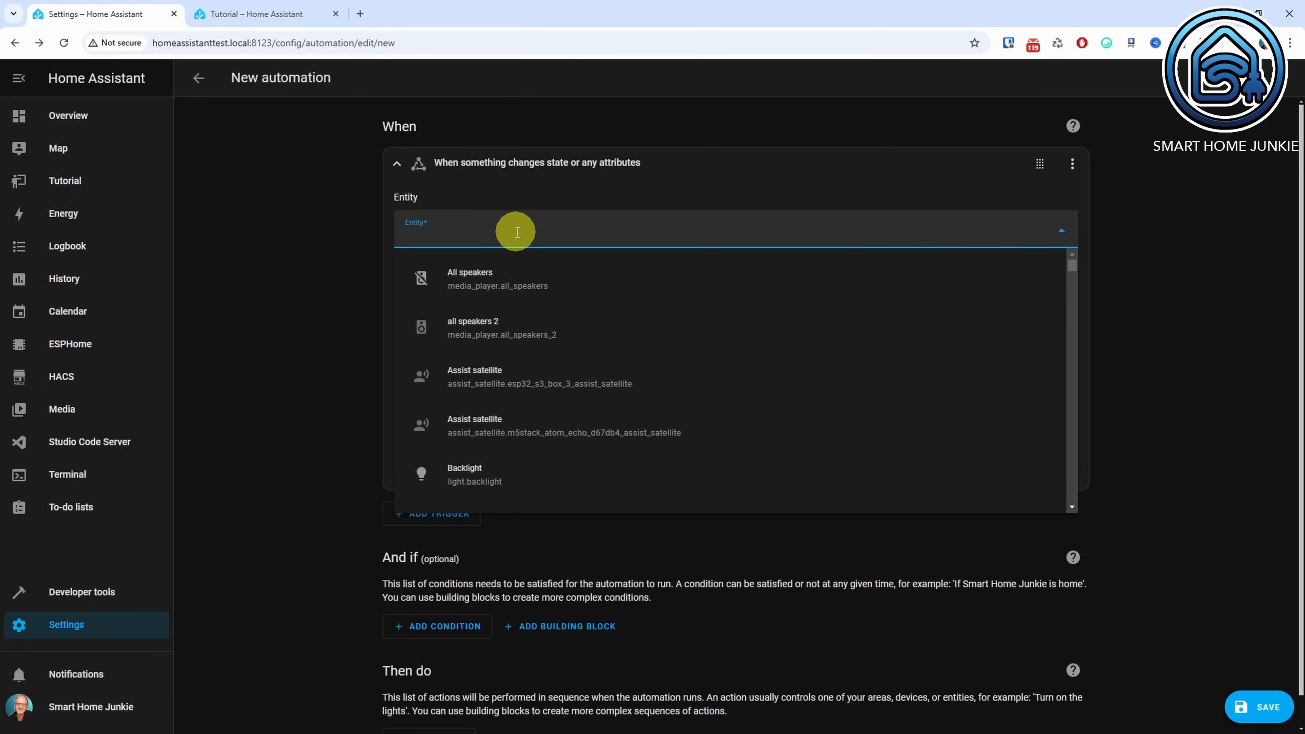
text(bitco)
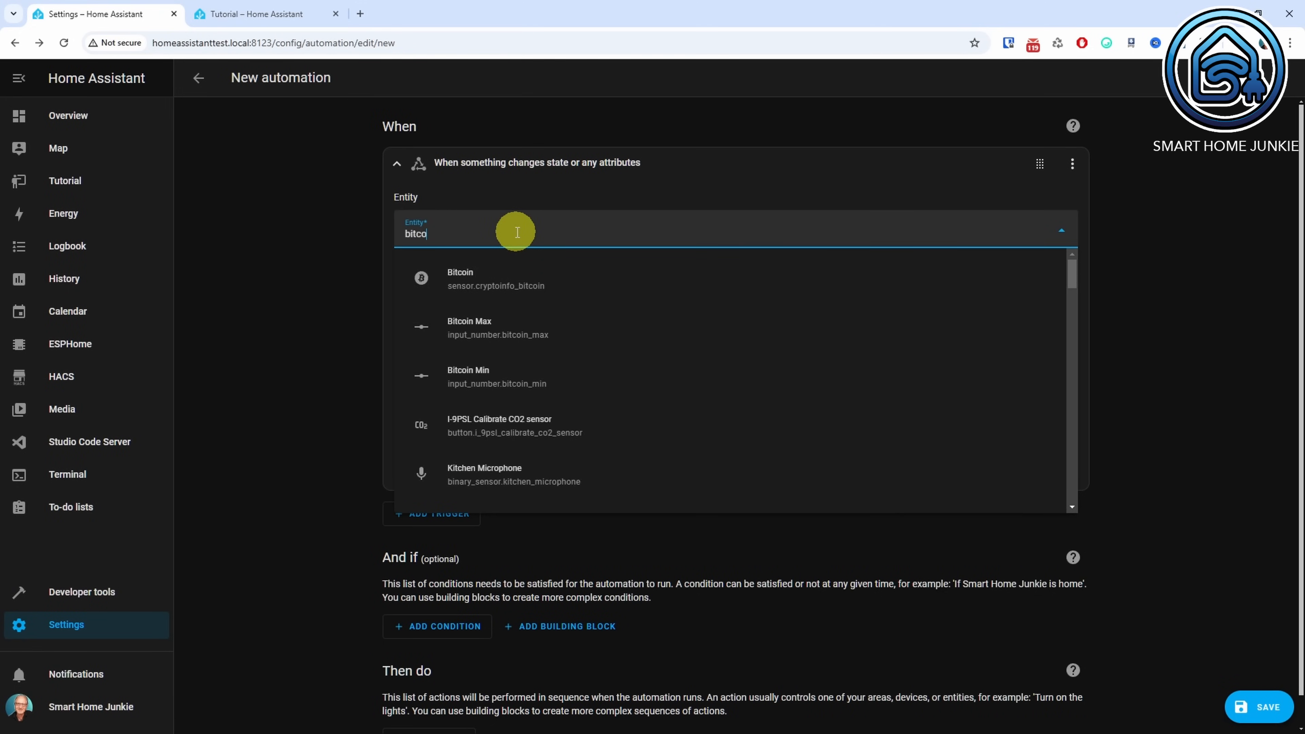
text(in)
click(518, 278)
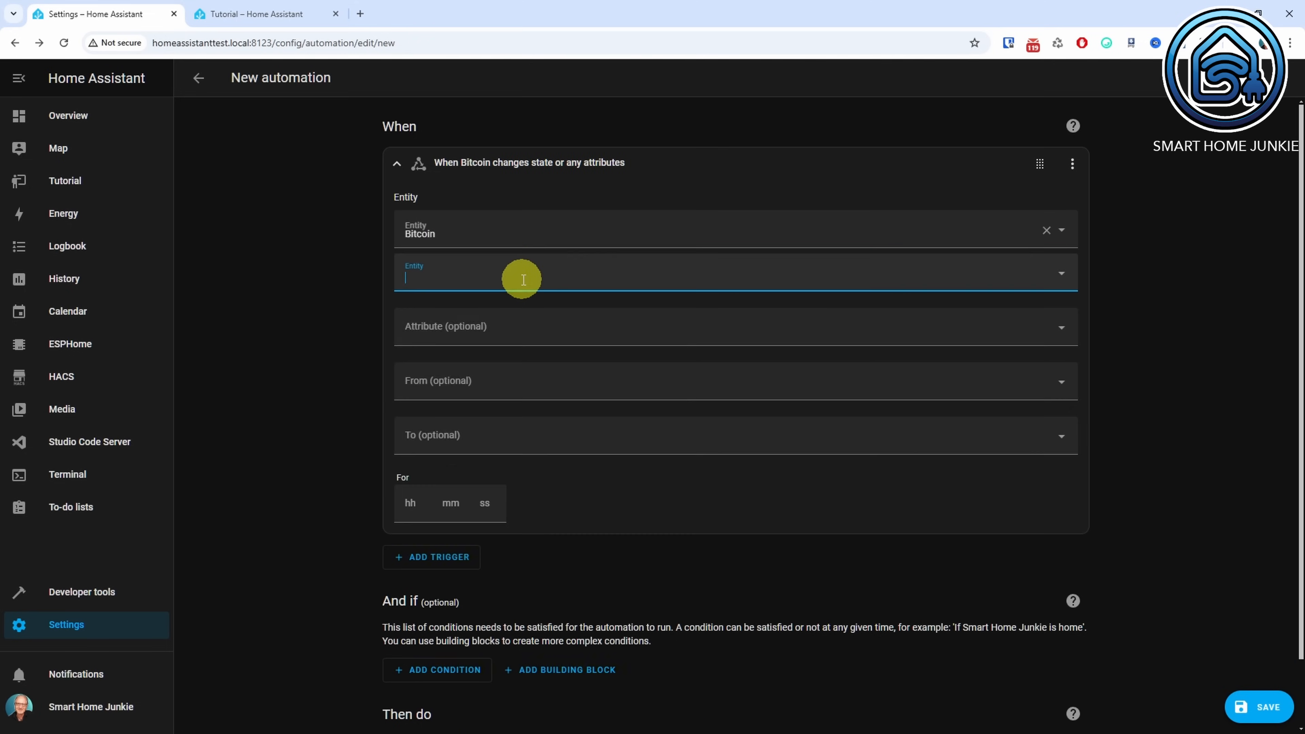
Step: Give the Bitcoin state trigger the trigger ID "Bitcoin"
click(1072, 165)
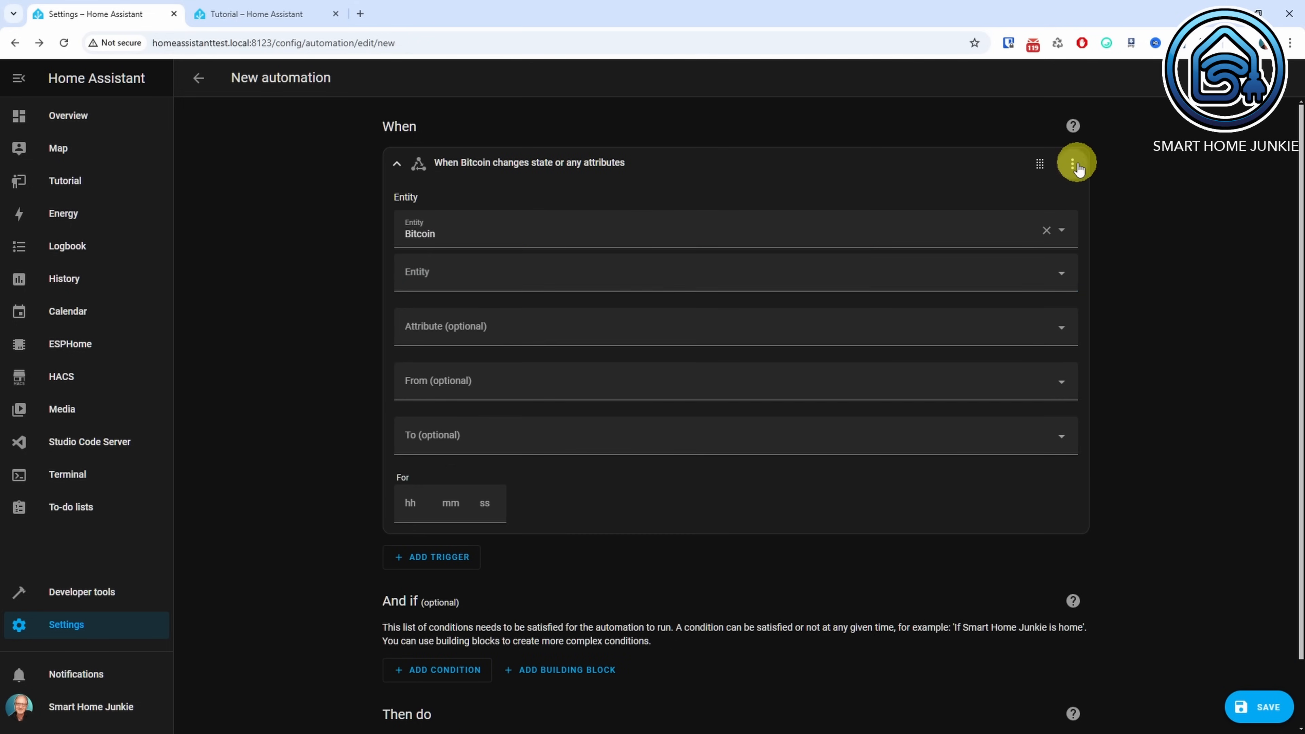
click(1093, 232)
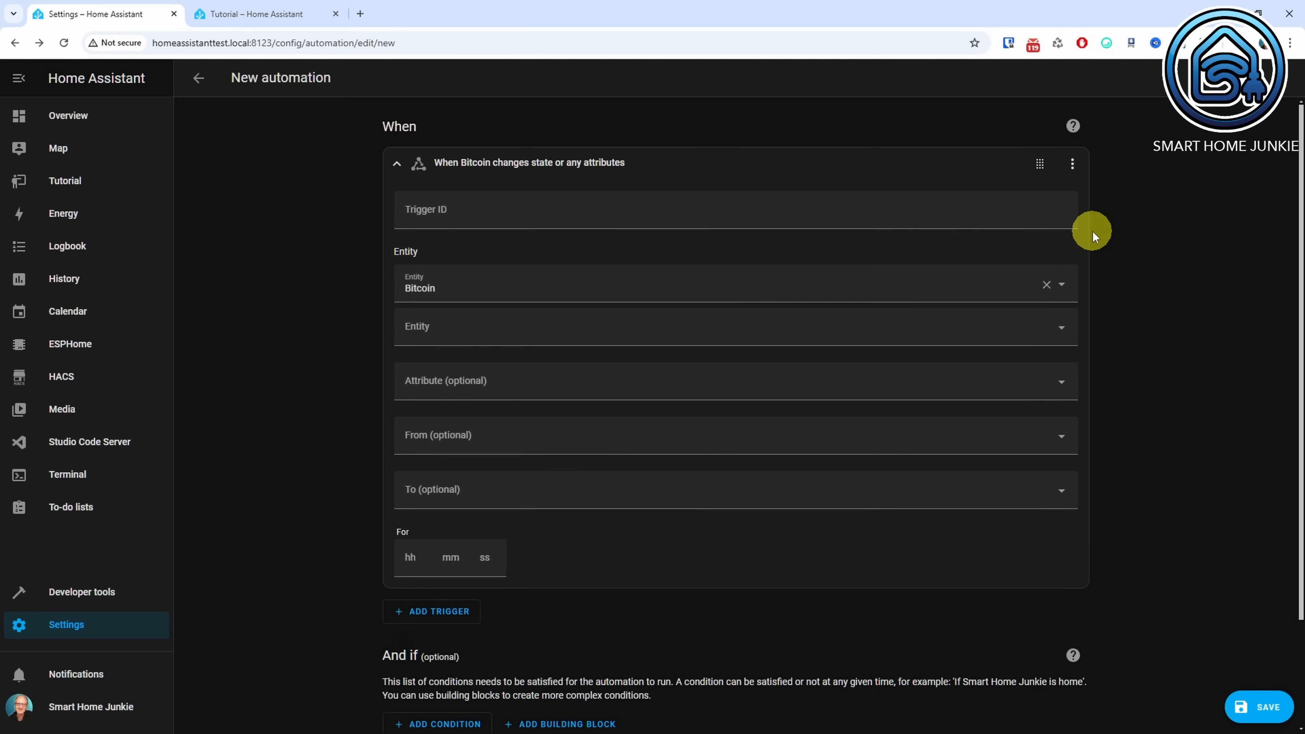
click(999, 219)
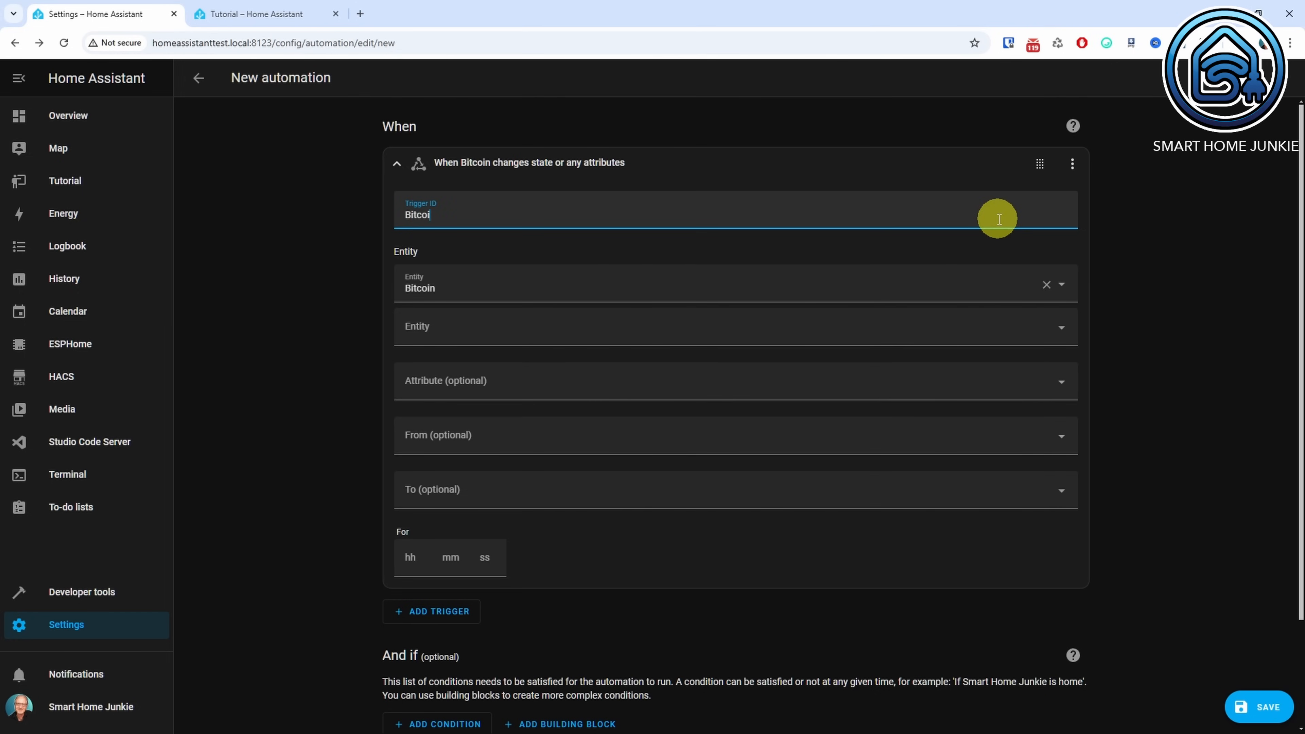
Step: Add a second state trigger for the Litecoin sensor (sensor.cryptoinfo_litecoin)
scroll(999, 219, down, 3)
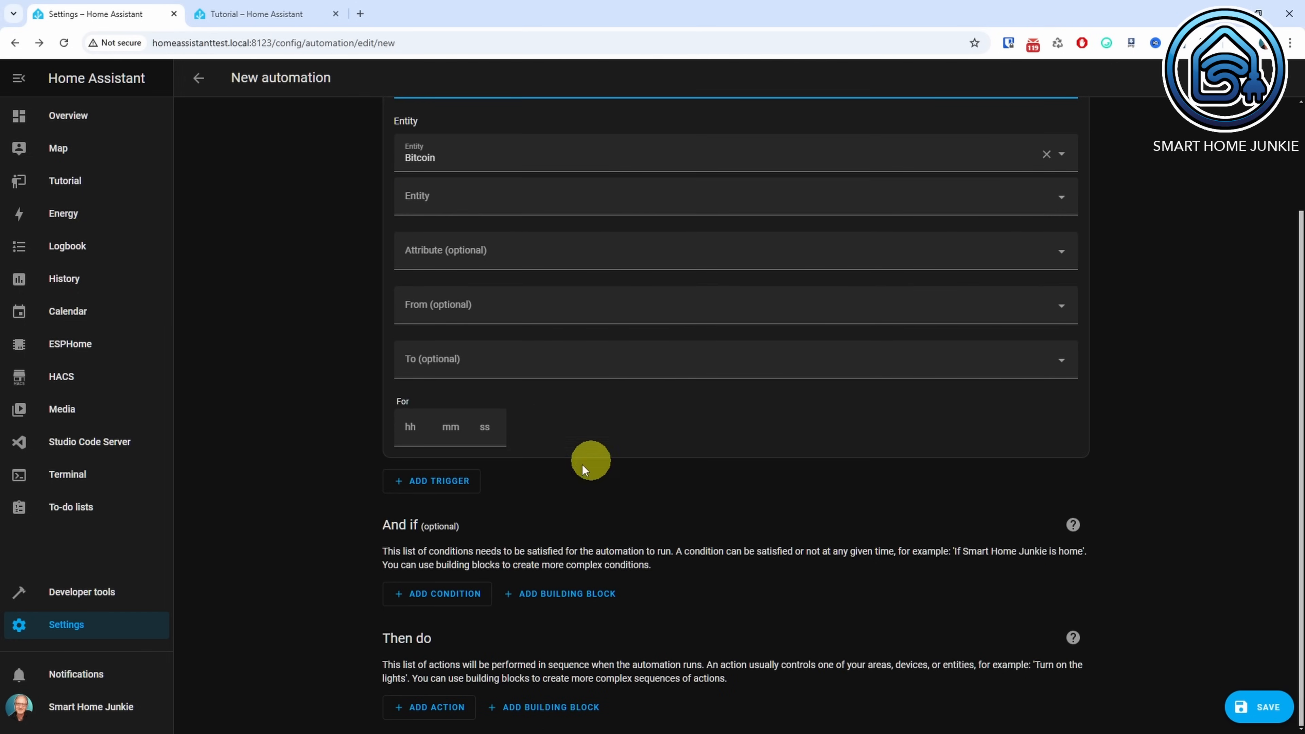
click(457, 482)
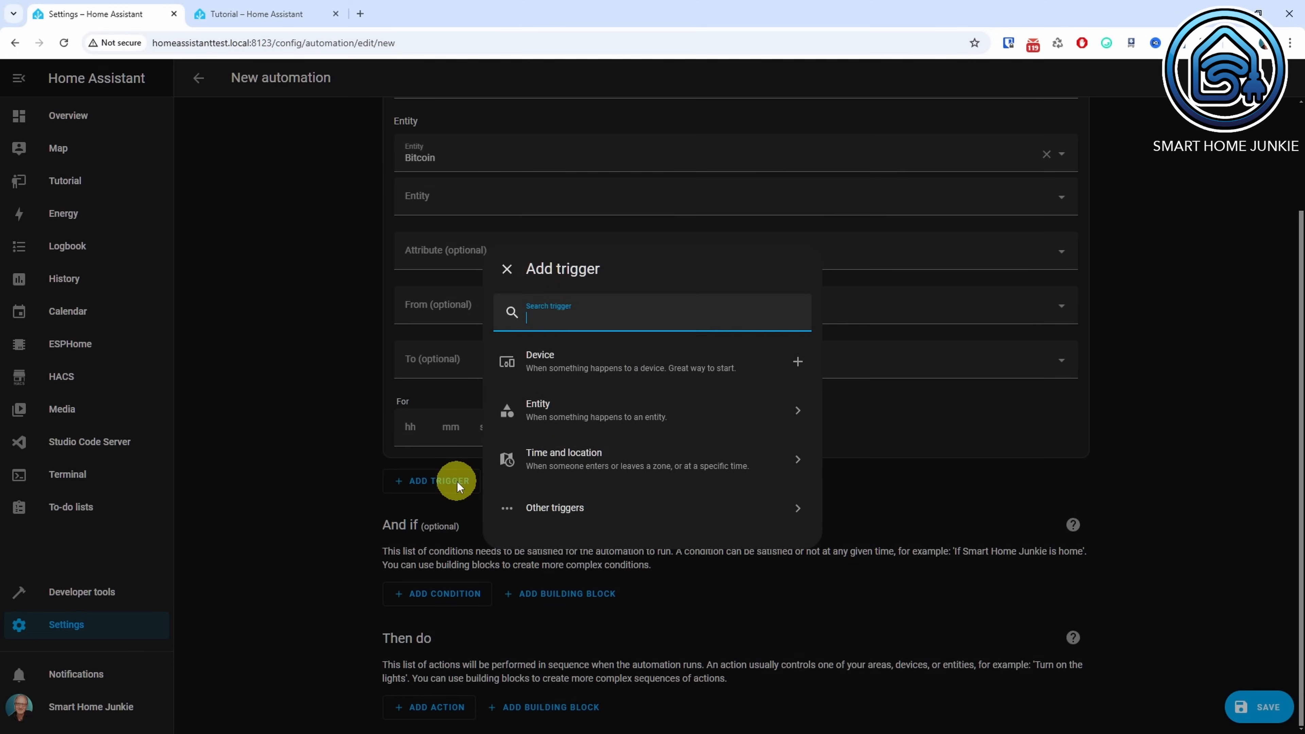
click(590, 413)
click(591, 418)
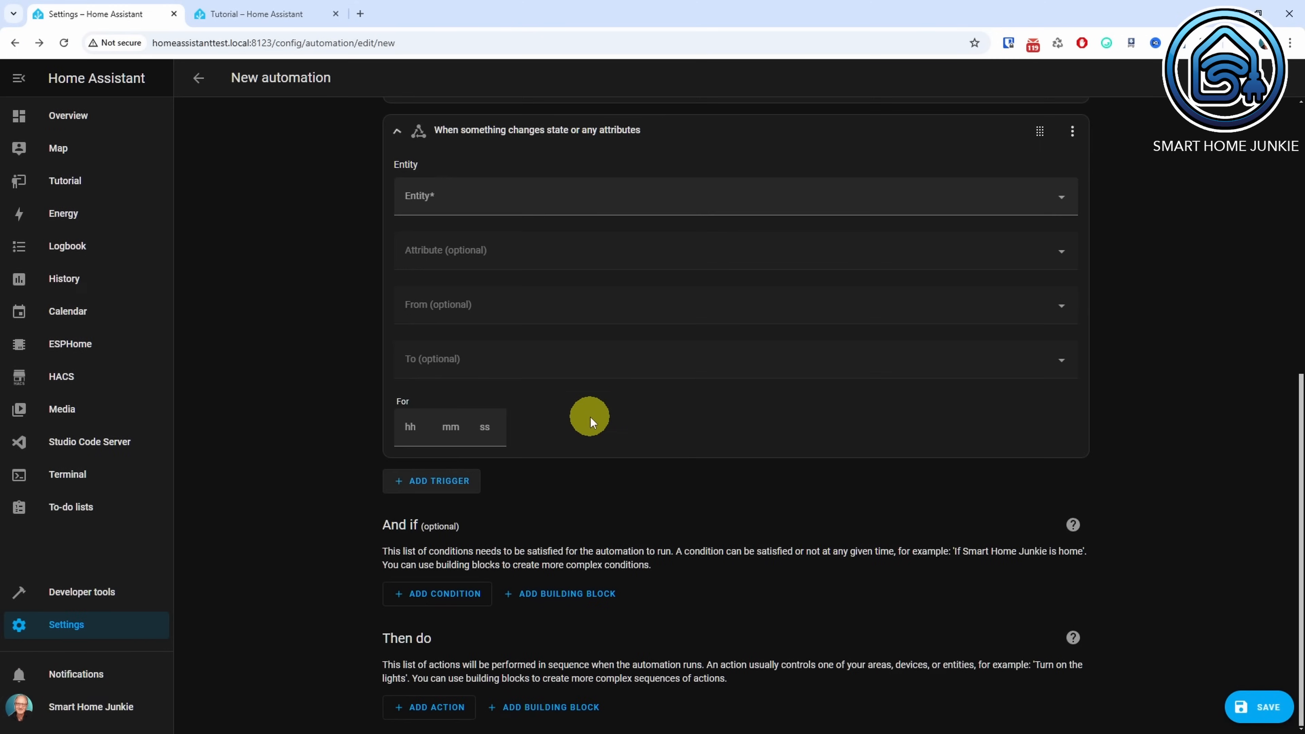
click(549, 202)
text(Litecoin)
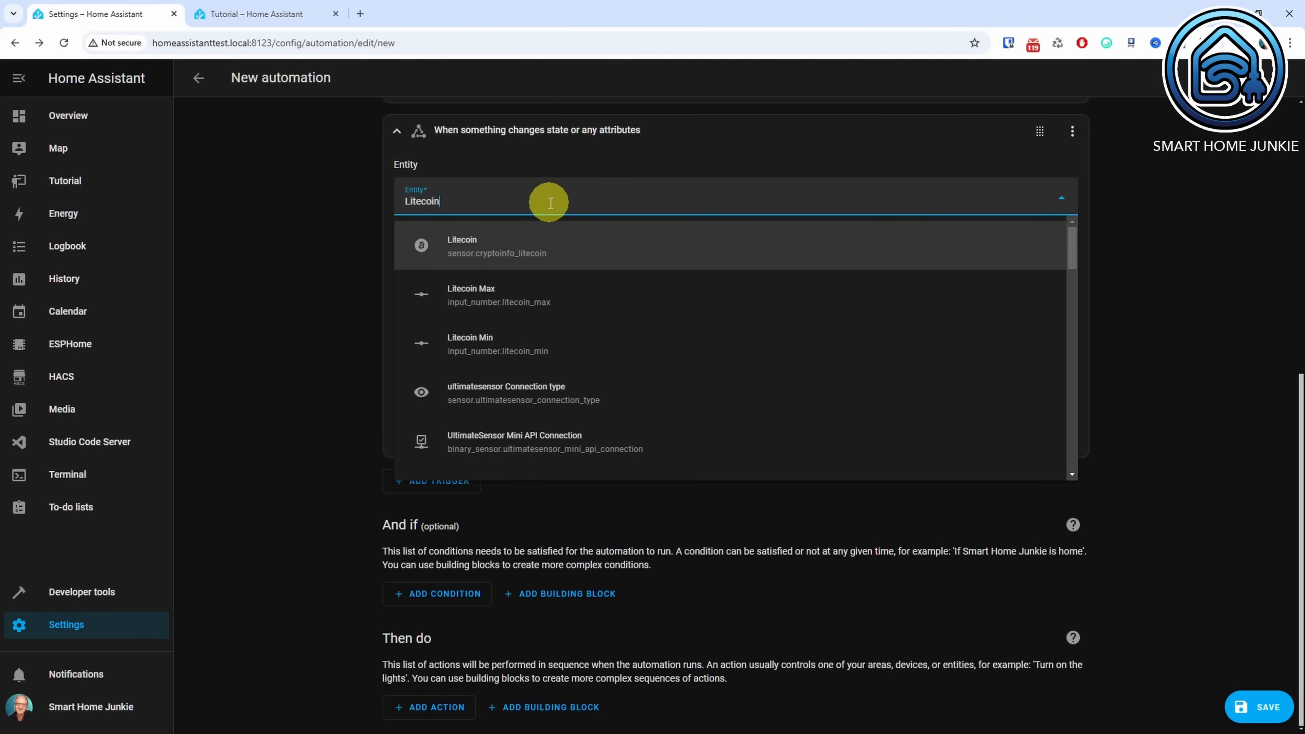
click(539, 242)
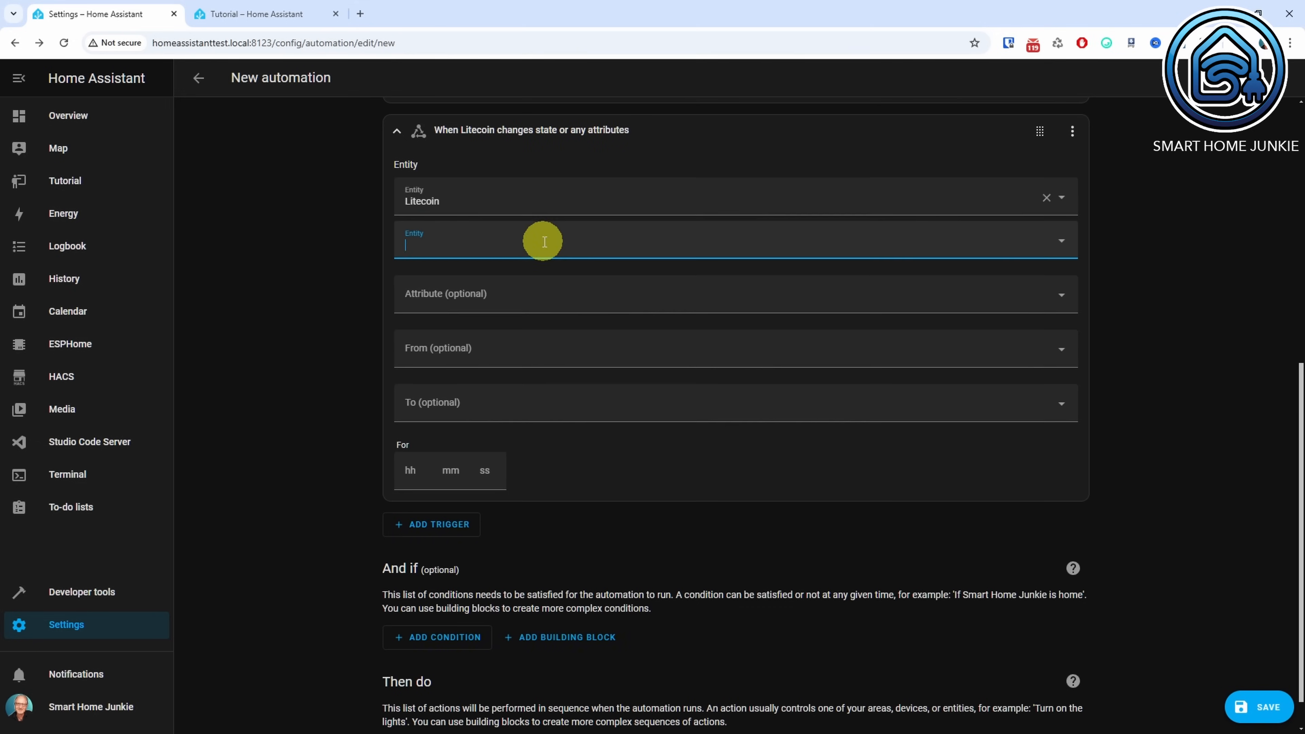
Step: Give the Litecoin state trigger the trigger ID "Litecoin"
click(1074, 133)
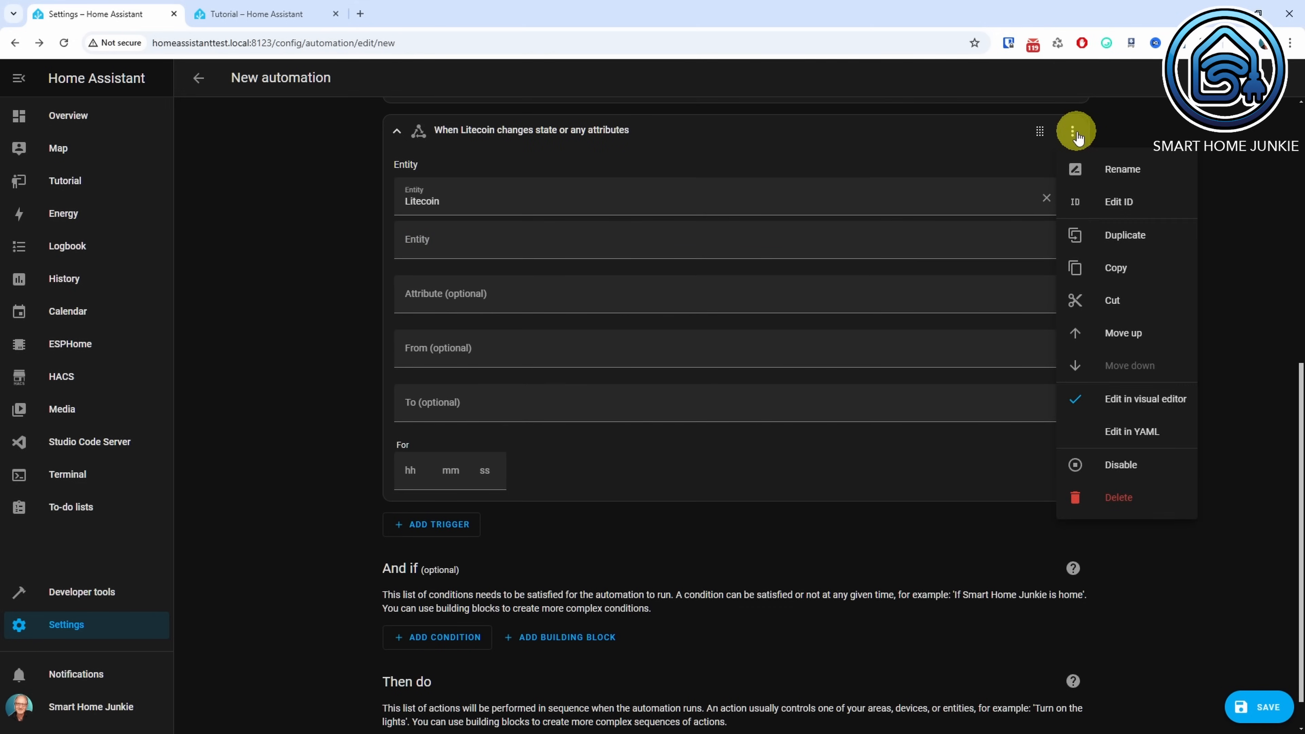
click(1119, 203)
click(948, 180)
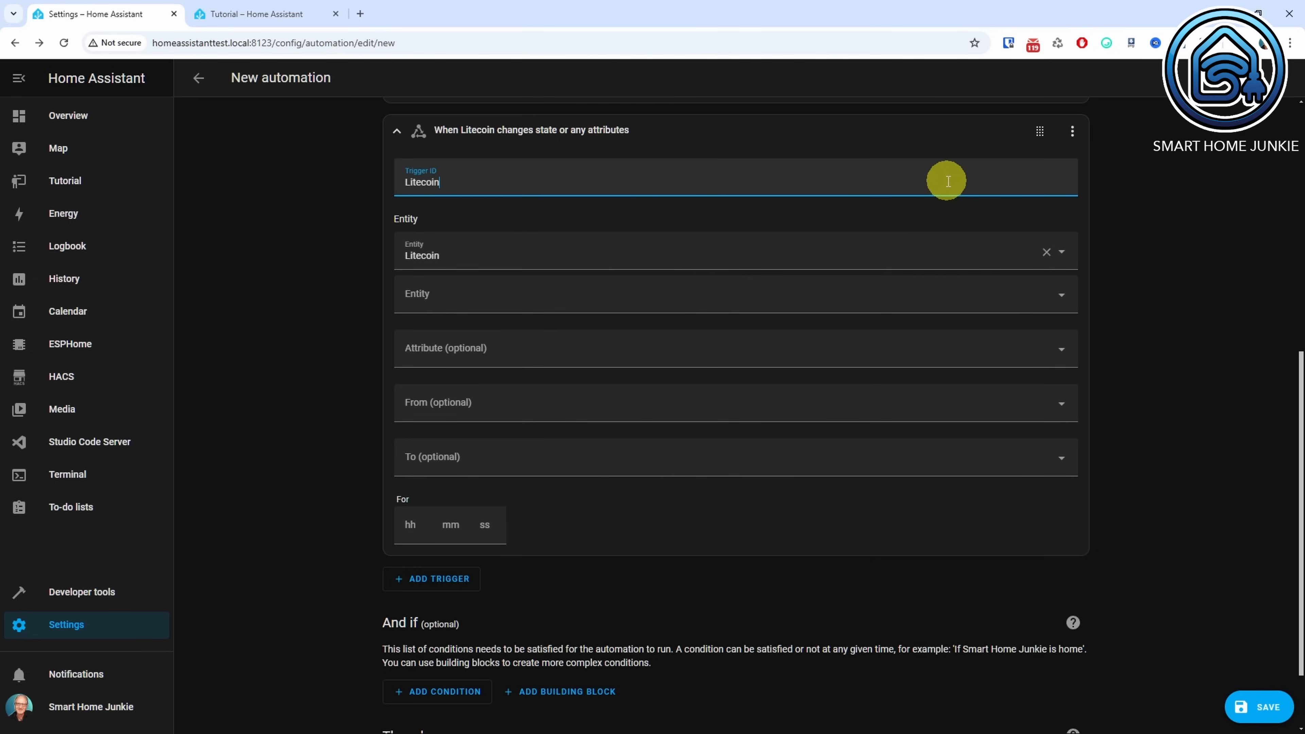
Step: Add a third entity state trigger for the Ripple sensor (sensor.cryptoinfo_ripple) to the automation
click(435, 578)
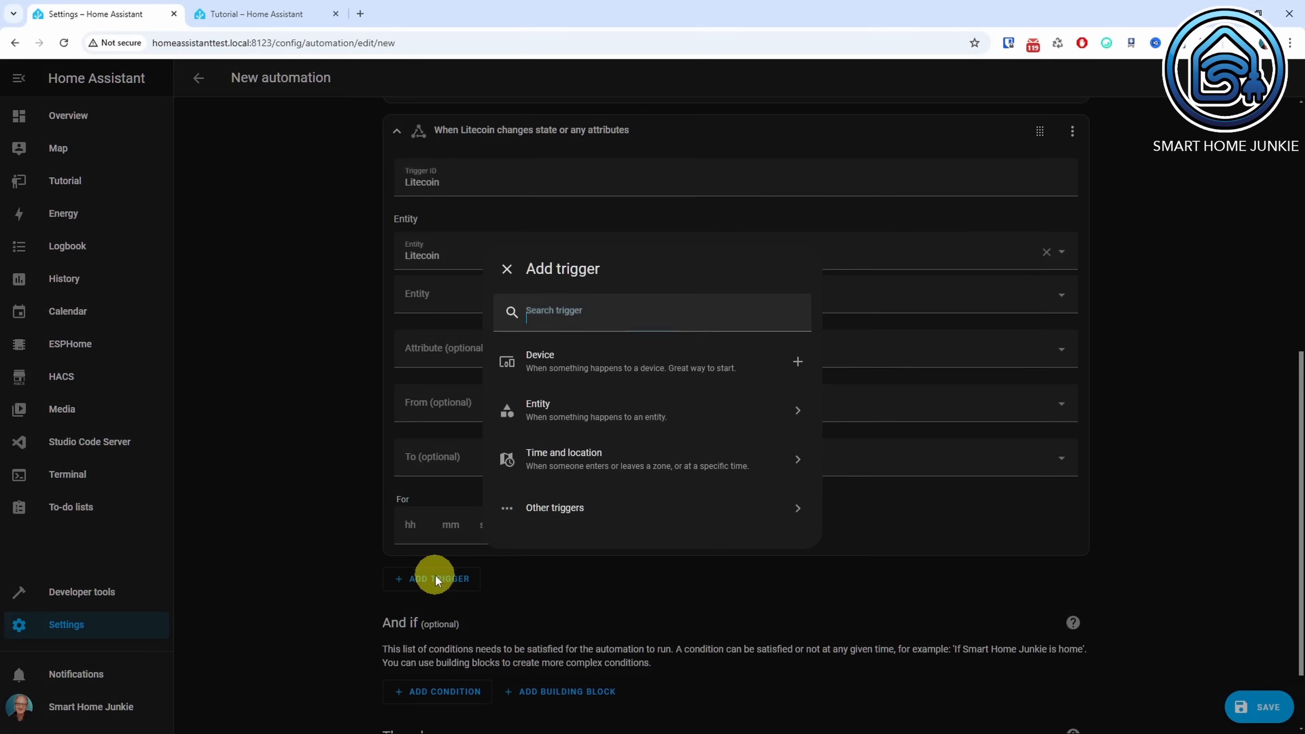
click(554, 417)
click(557, 418)
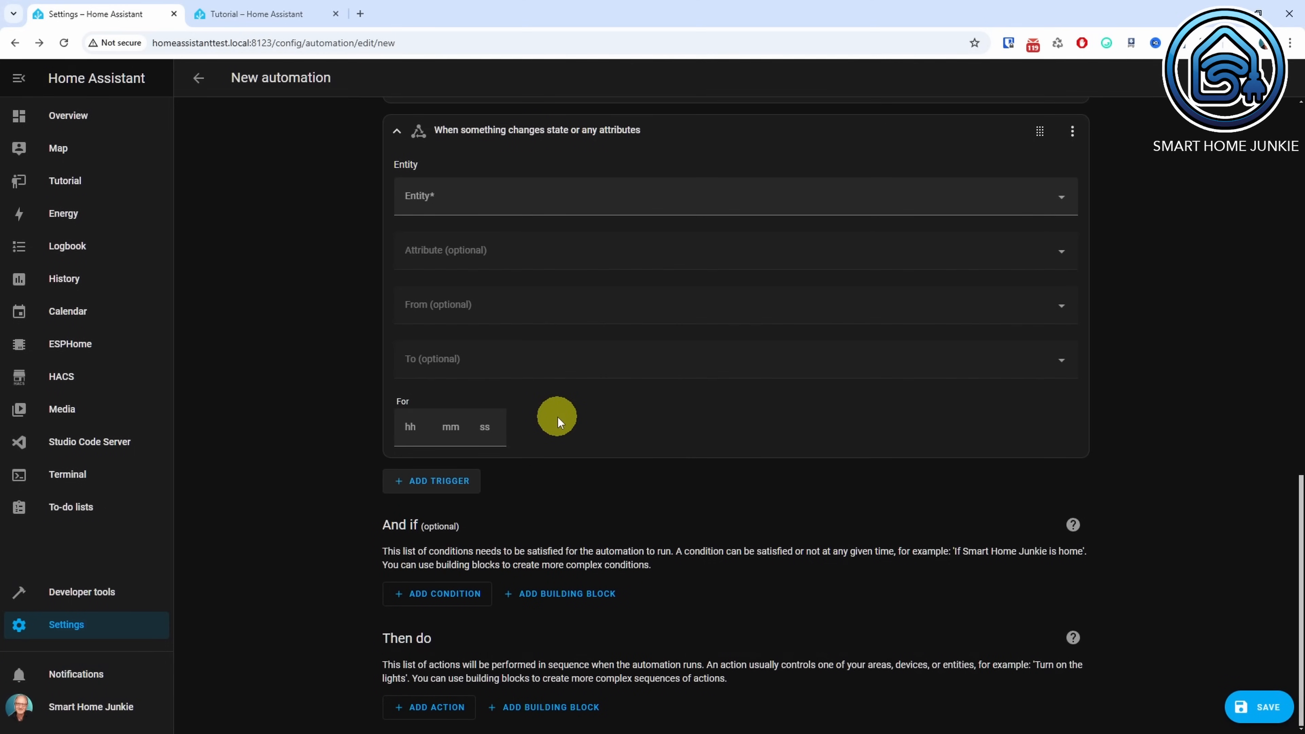
click(589, 201)
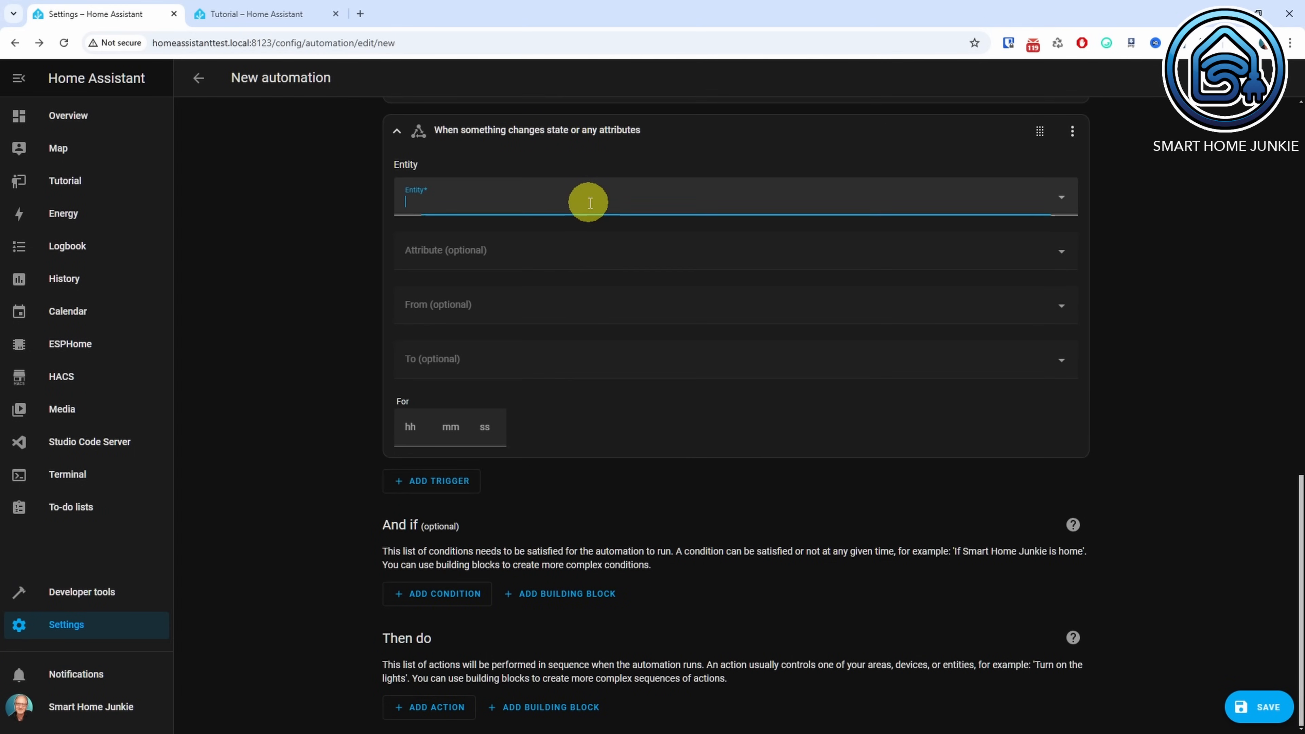
text(Ripple)
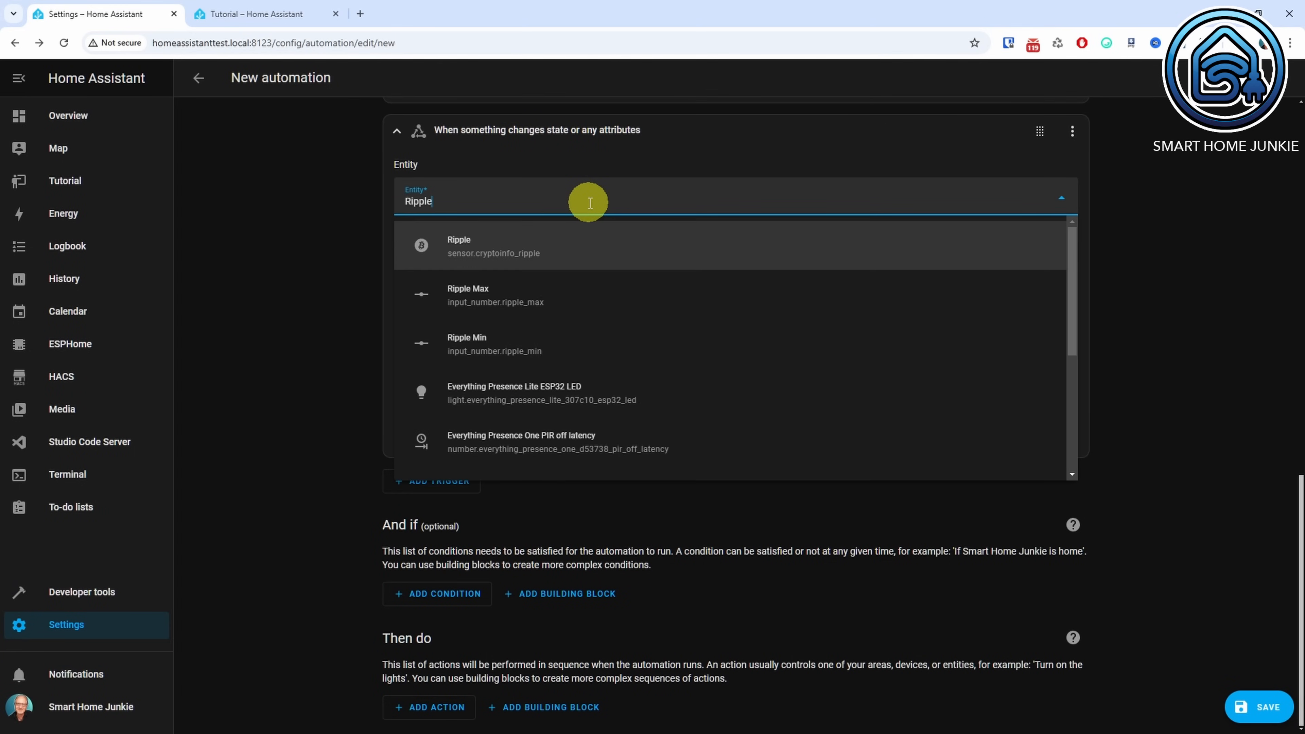
click(599, 246)
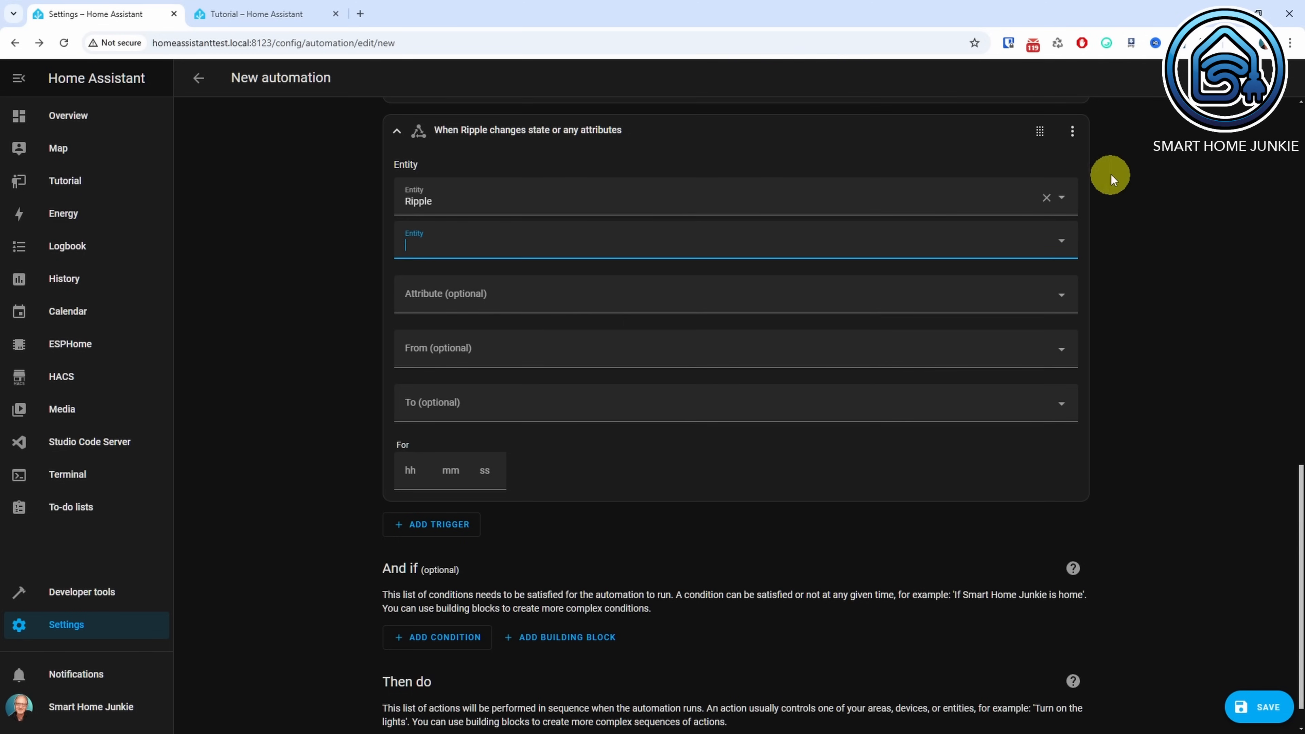
Step: Give the Ripple state trigger the trigger ID "Ripple"
click(1074, 132)
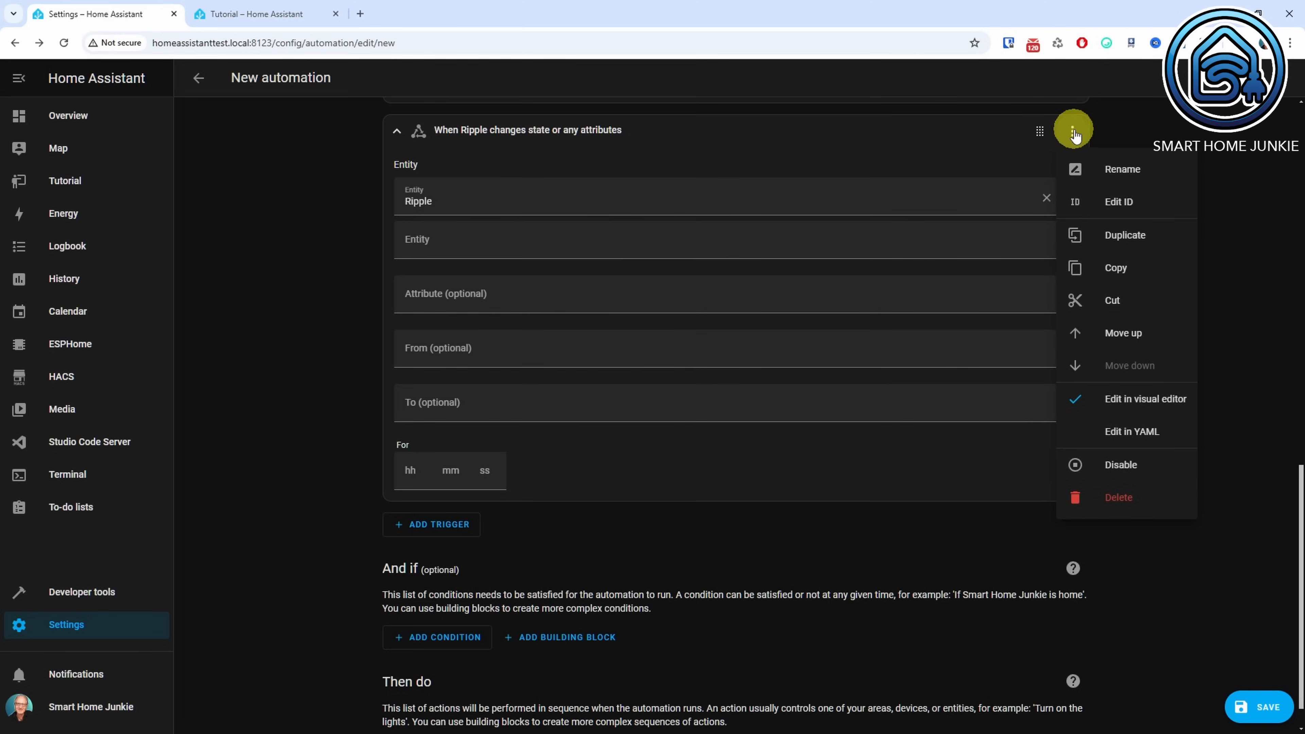
click(1116, 203)
click(941, 187)
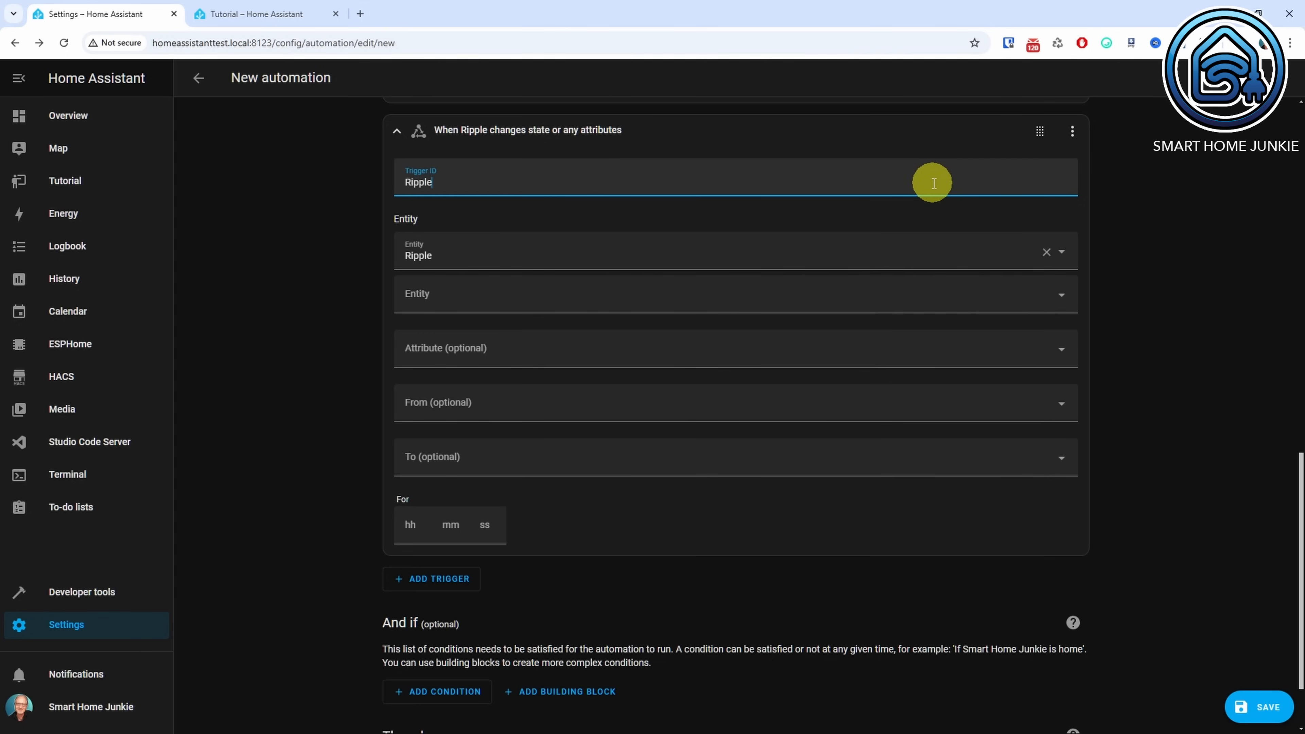
Step: Add a fourth entity state trigger for the Crypto Total sensor (sensor.crypto_total)
click(440, 580)
click(564, 413)
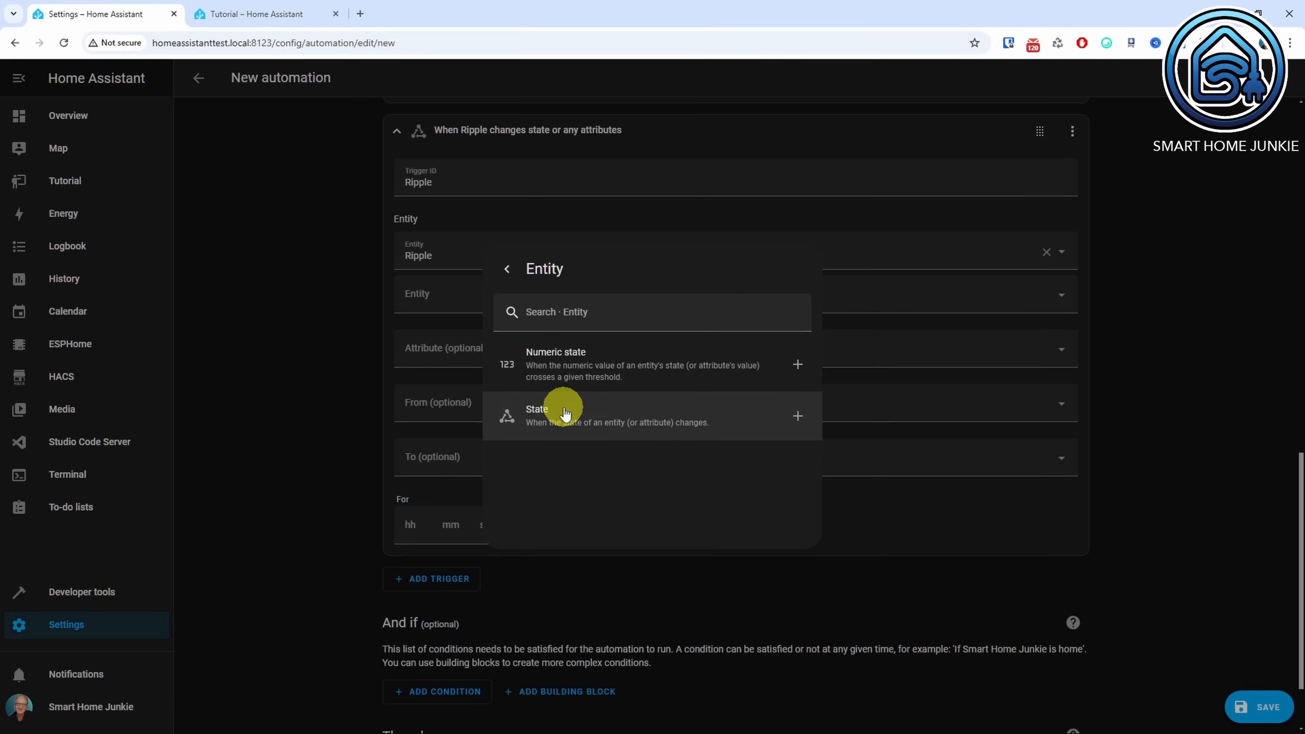
click(565, 413)
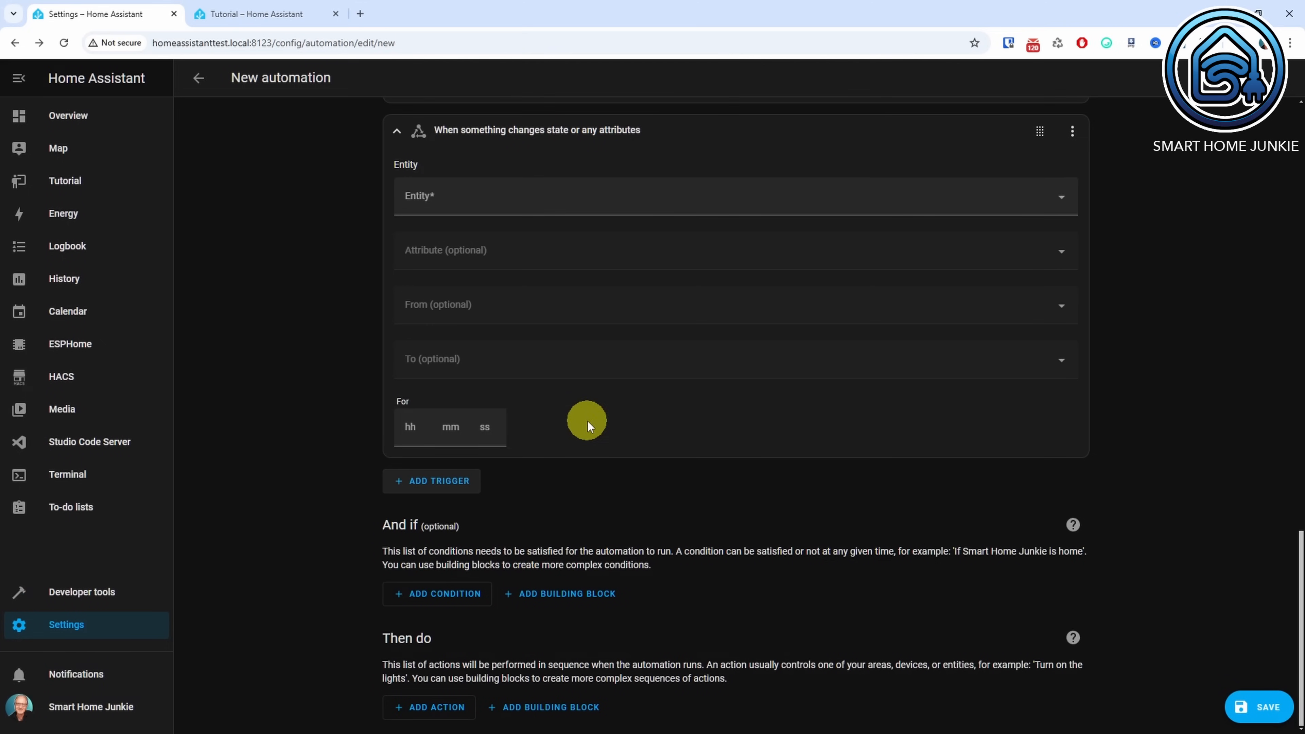
click(641, 207)
text(Crypto)
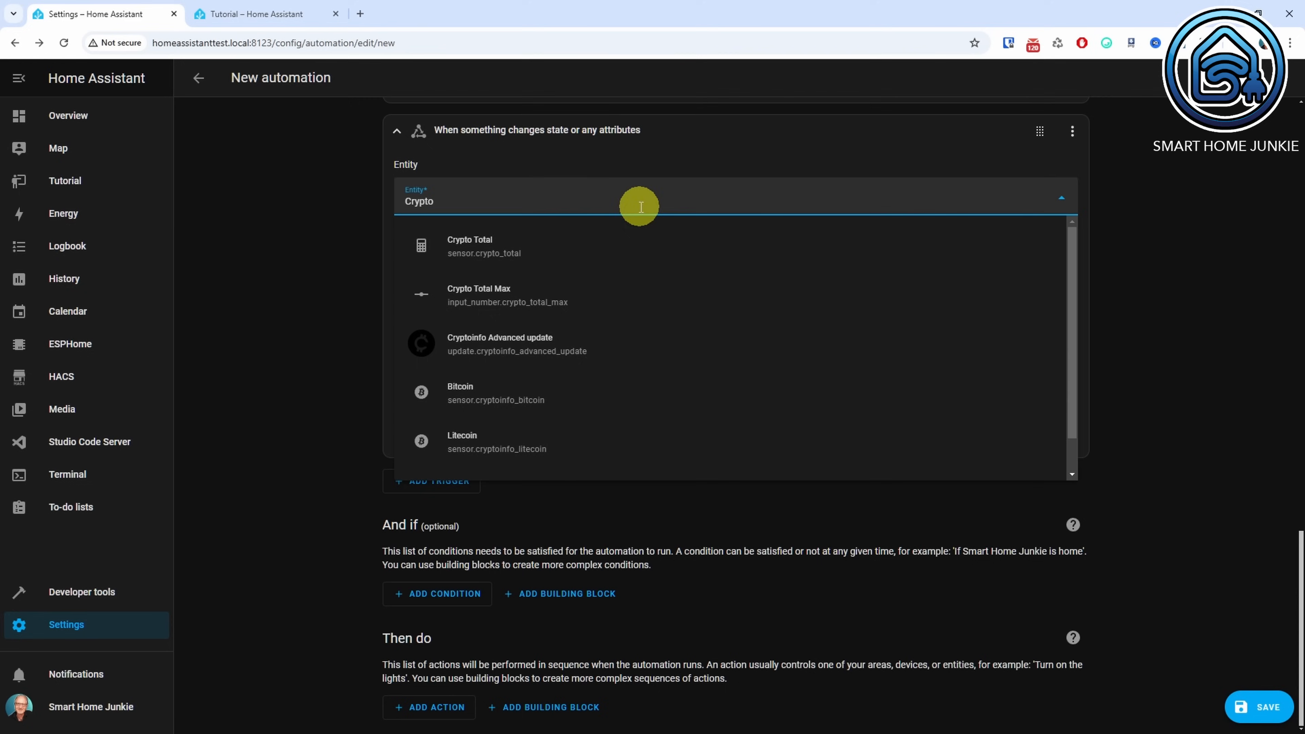
click(534, 248)
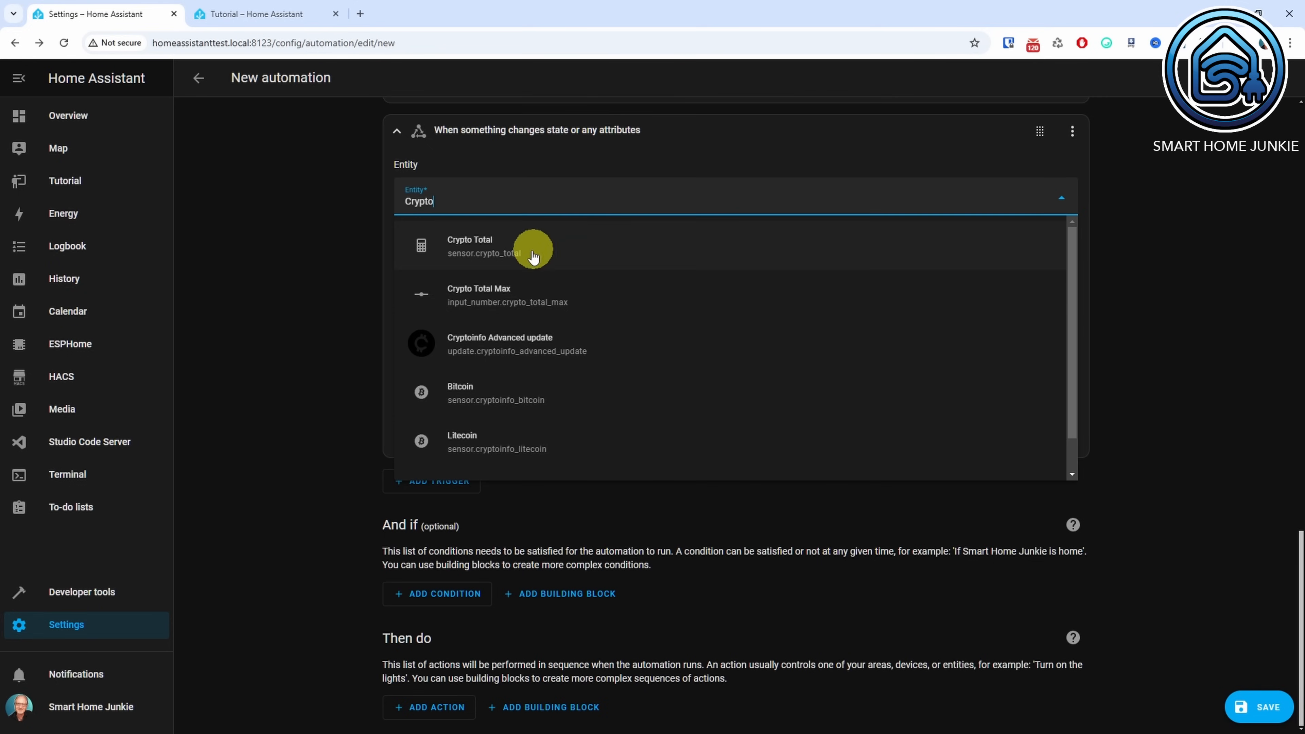
Step: Give the Crypto Total state trigger the trigger ID "Crypto Total"
click(1071, 135)
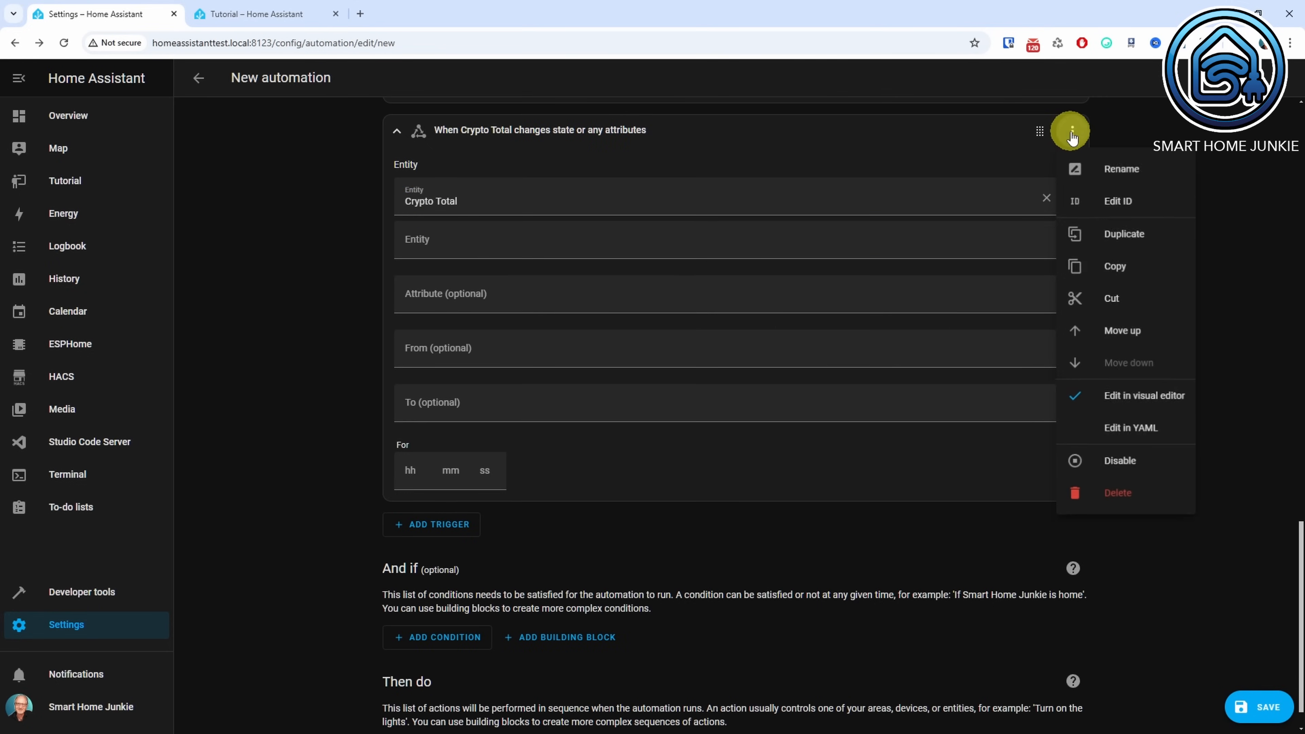
click(1108, 205)
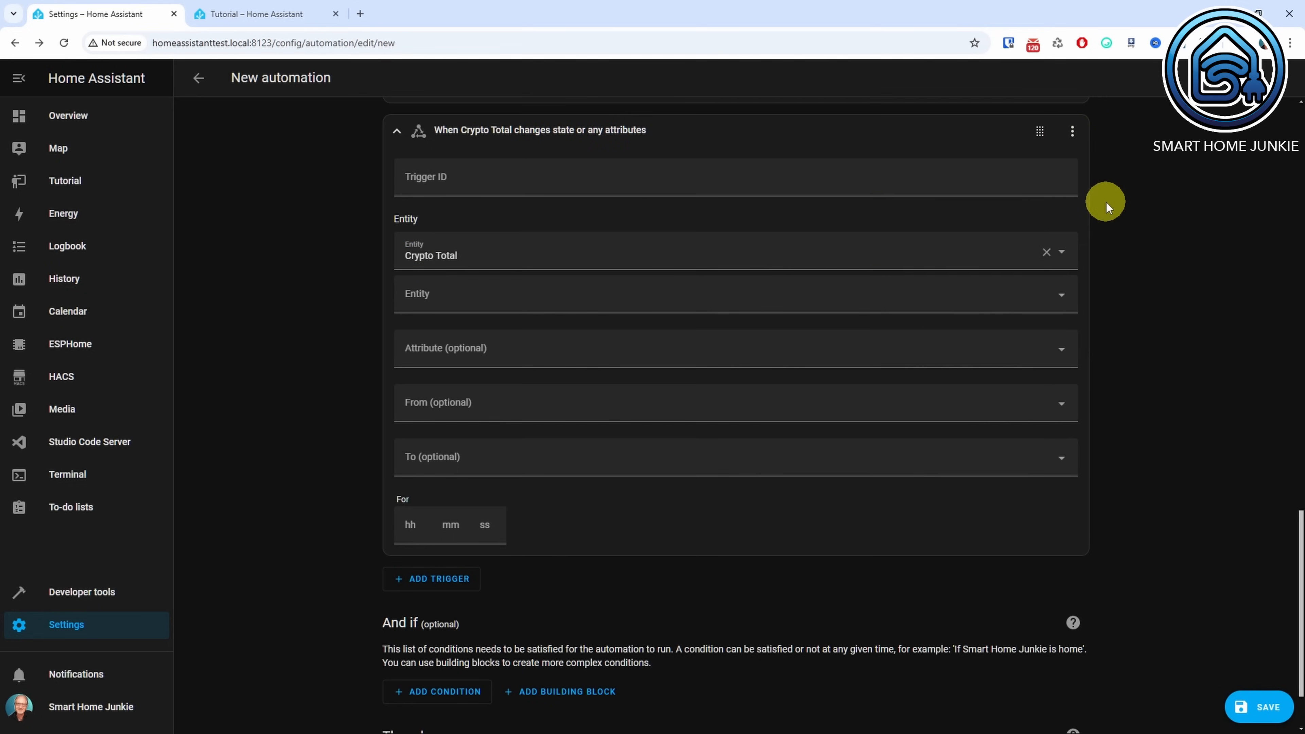
click(779, 178)
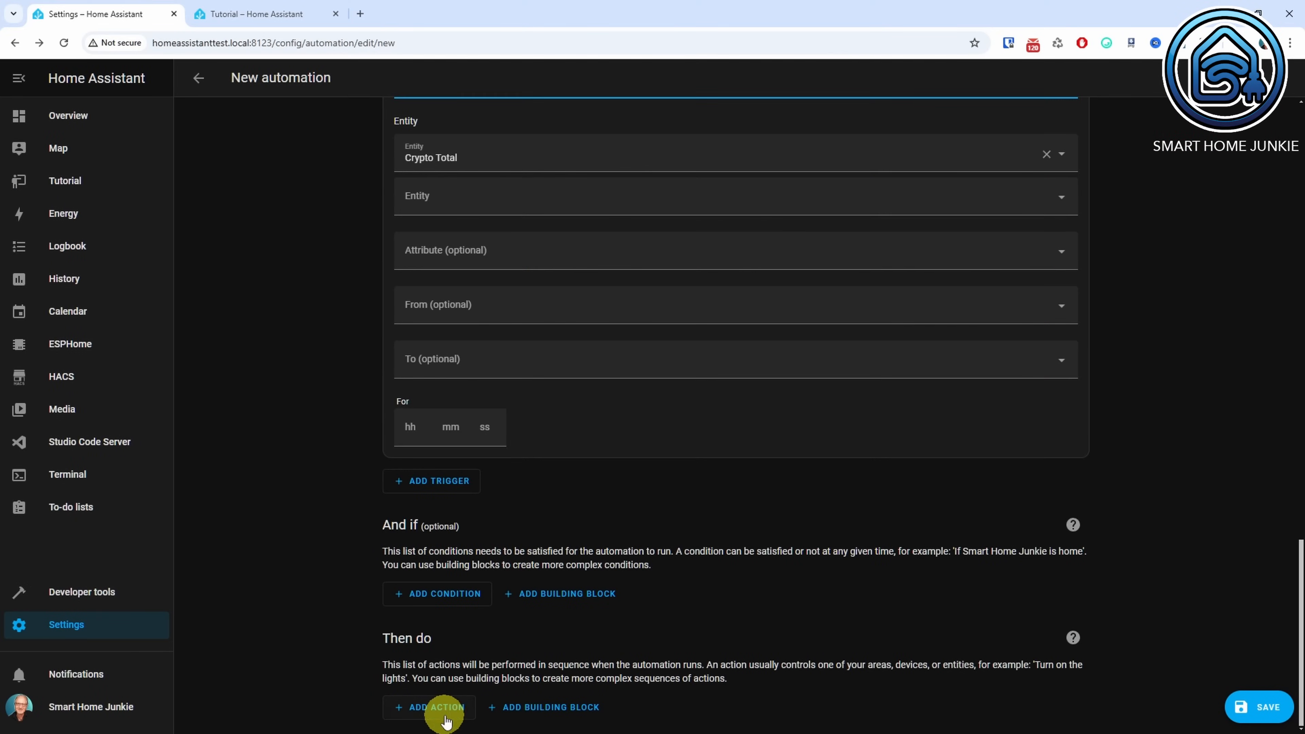
Step: Add a Choose building block to the automation's actions and give Option 1 a "Triggered by" condition for the Bitcoin trigger
click(536, 708)
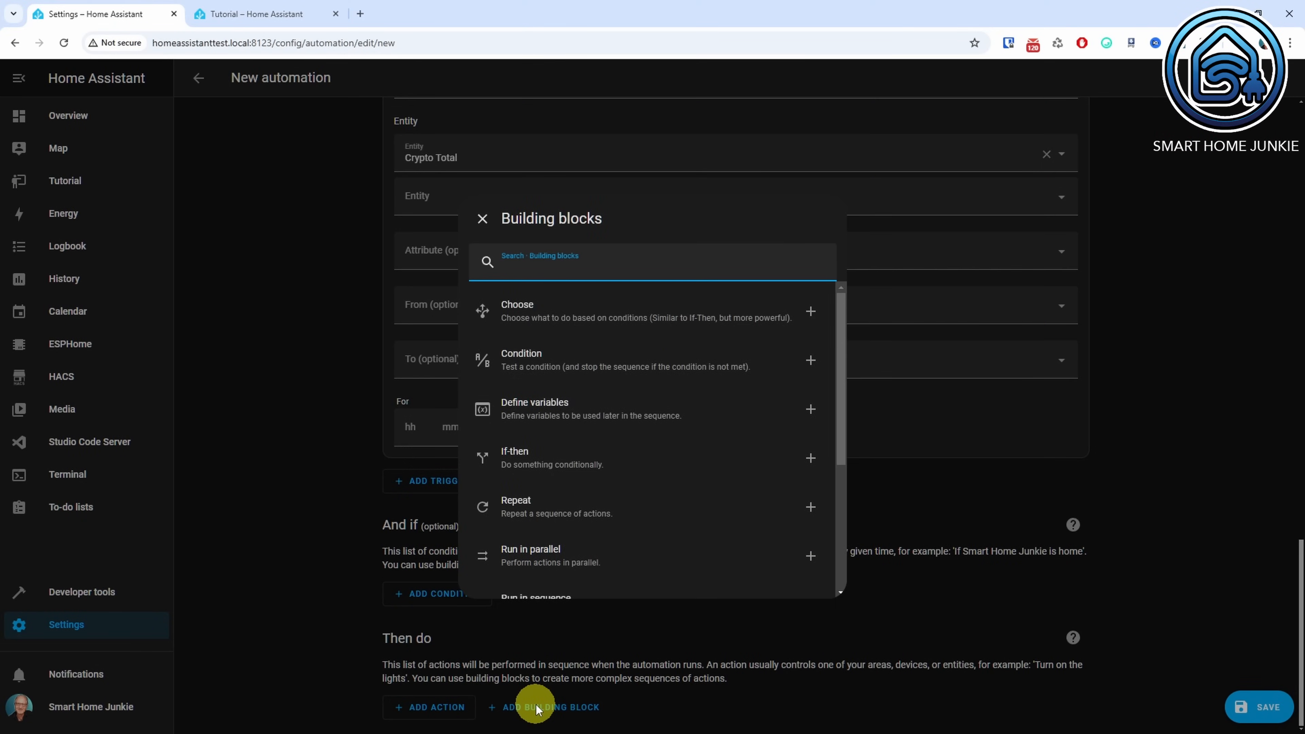
click(546, 310)
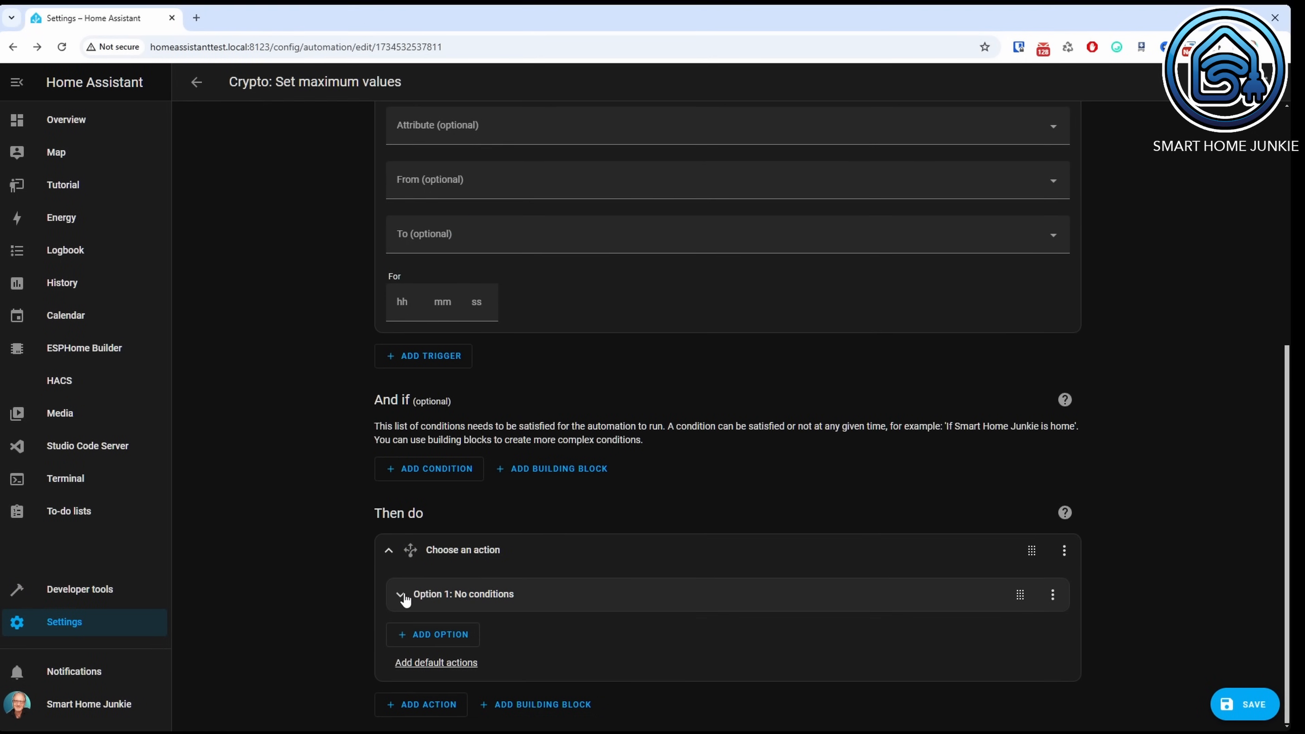
click(406, 597)
scroll(406, 599, down, 3)
click(468, 529)
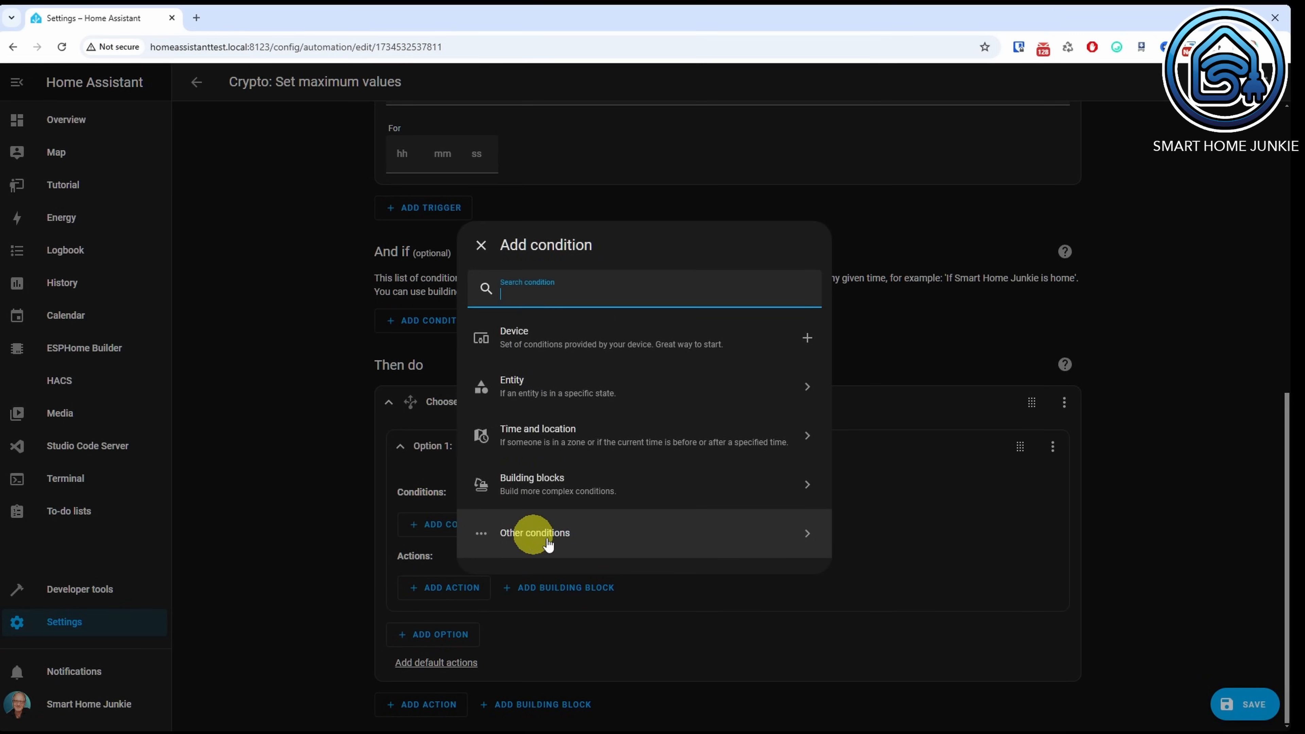
click(540, 534)
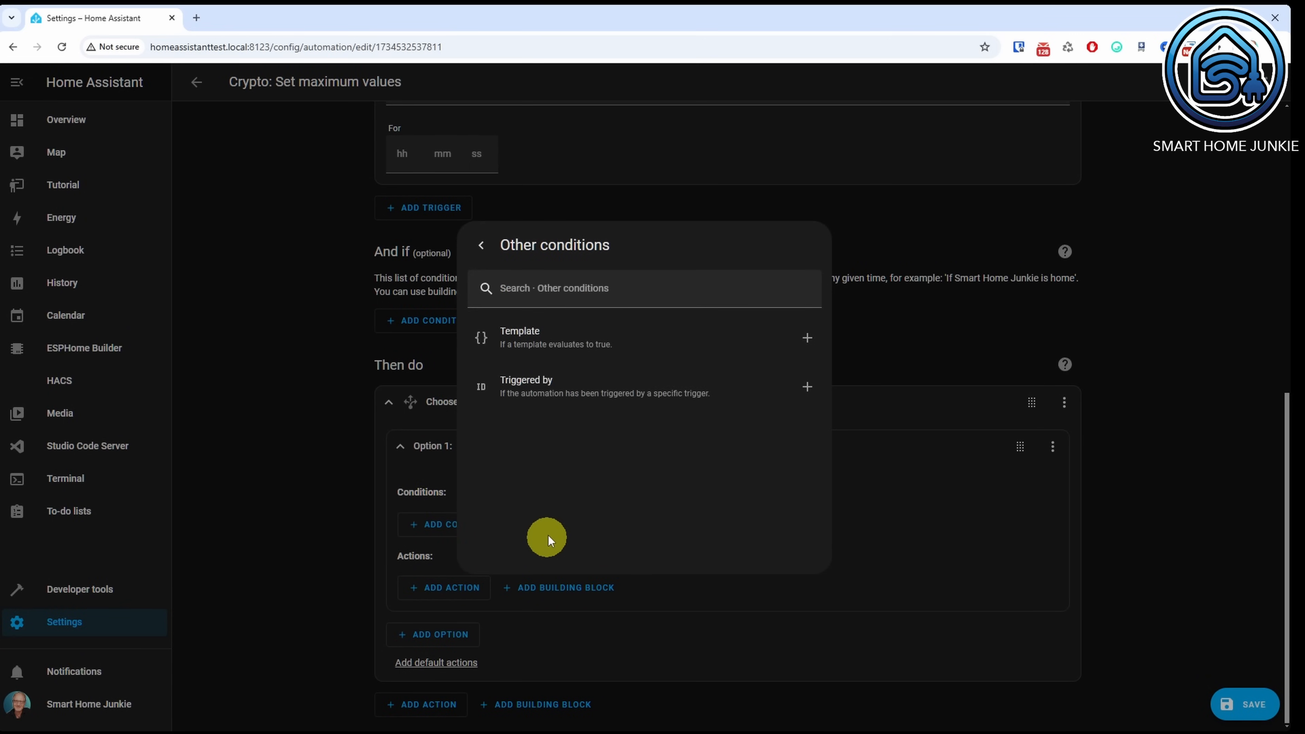
click(600, 399)
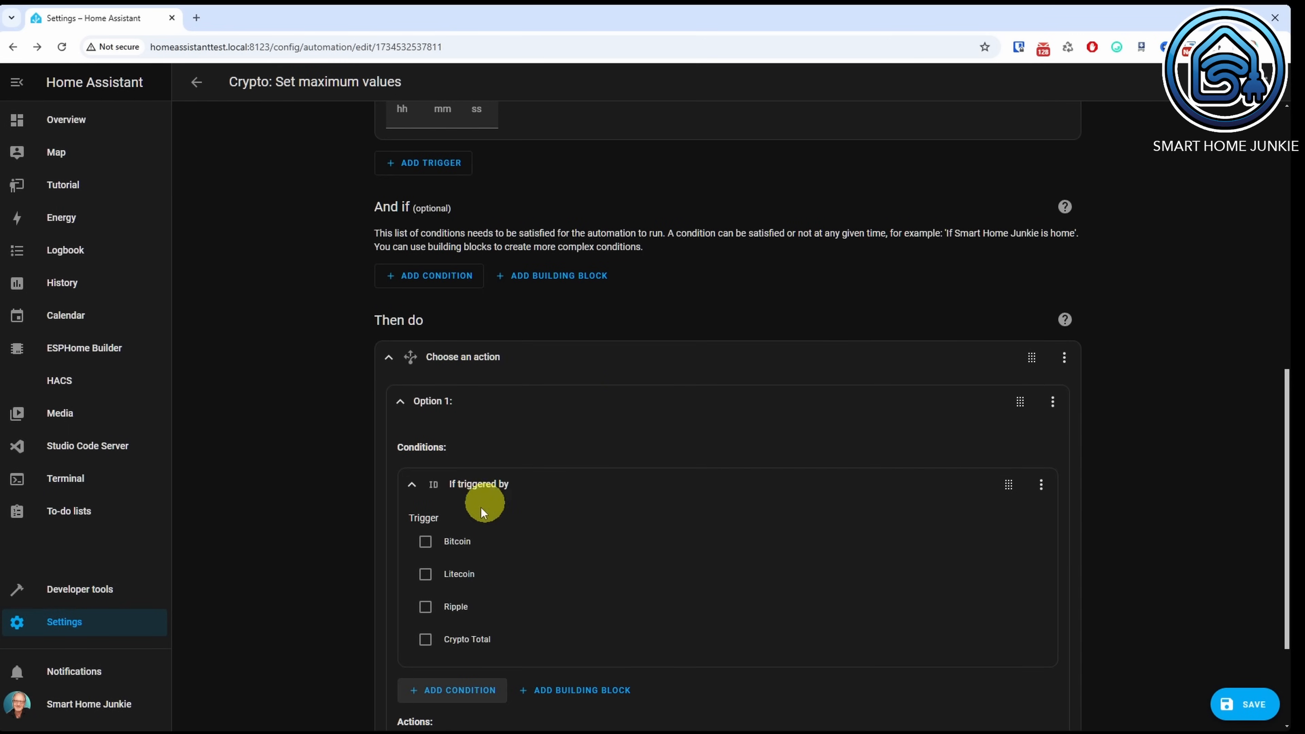
click(426, 541)
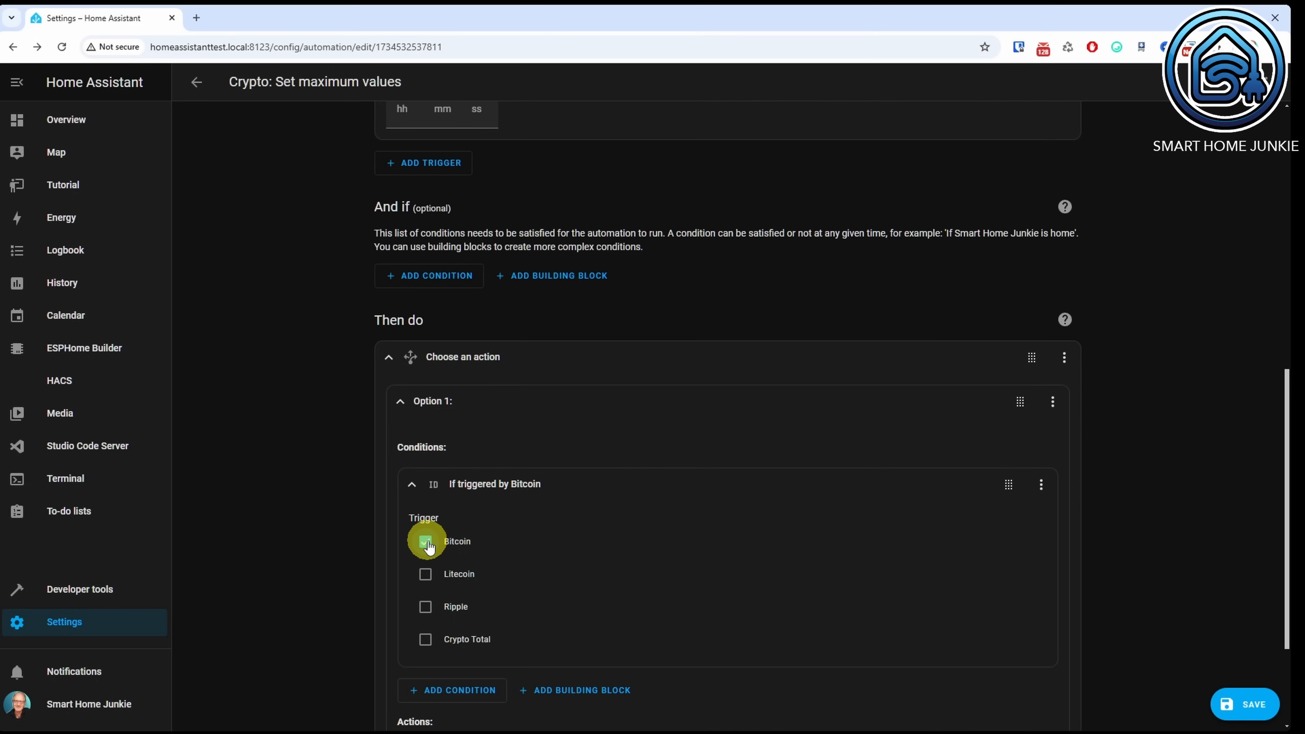
Step: Add an "Input number: Set" action to Option 1 and target the Bitcoin Max entity (input_number.bitcoin_max)
scroll(430, 547, down, 3)
click(465, 586)
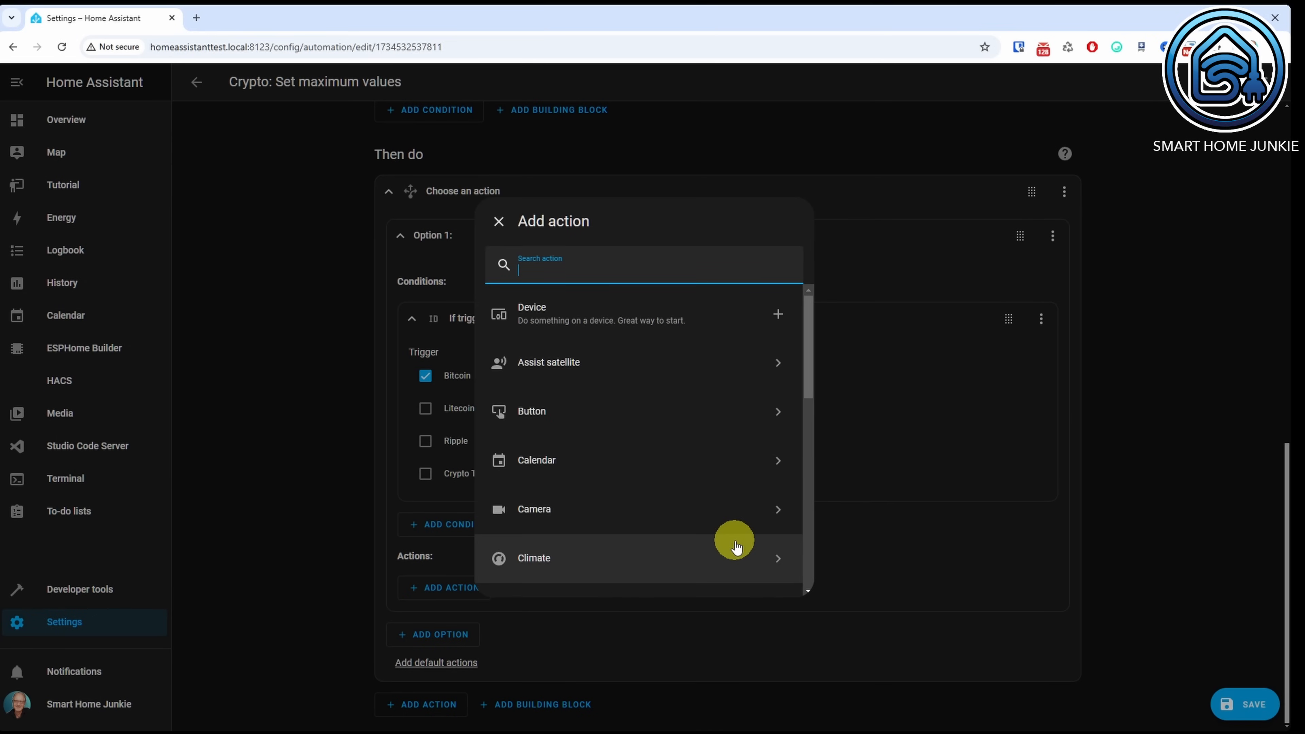
text(input_number)
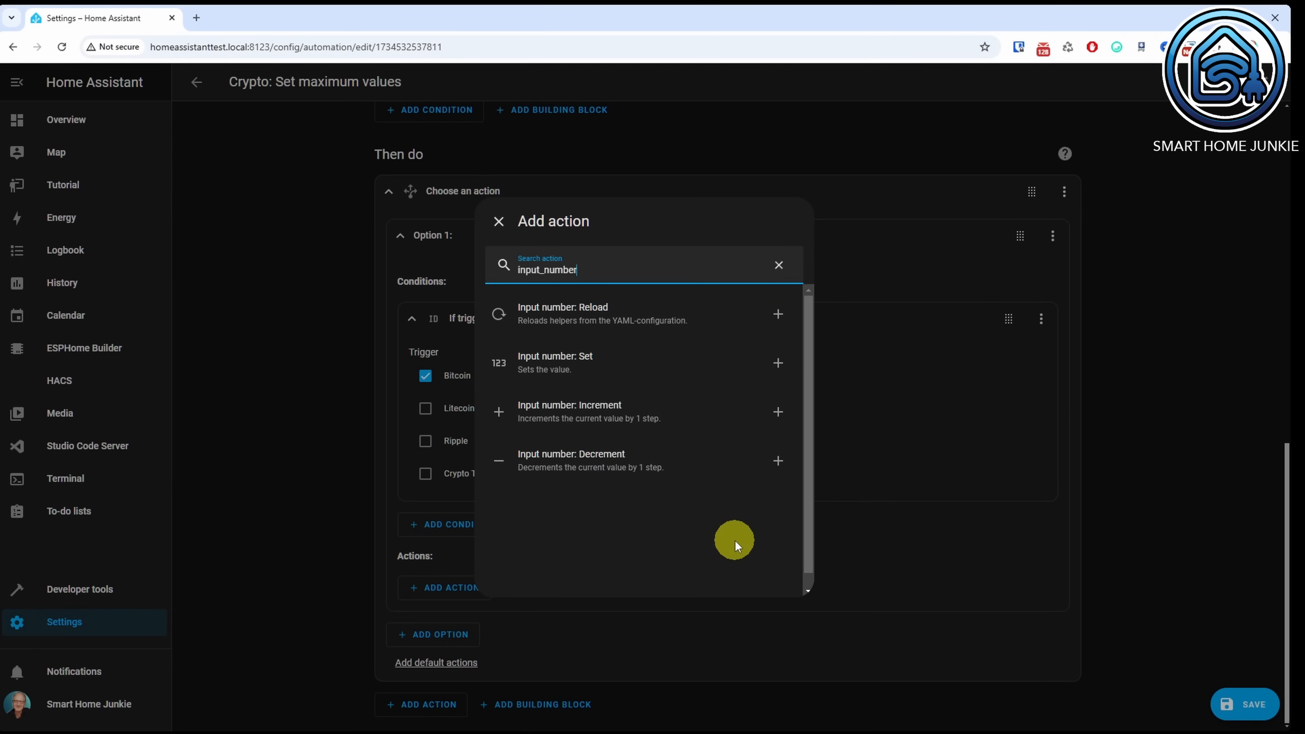
click(653, 360)
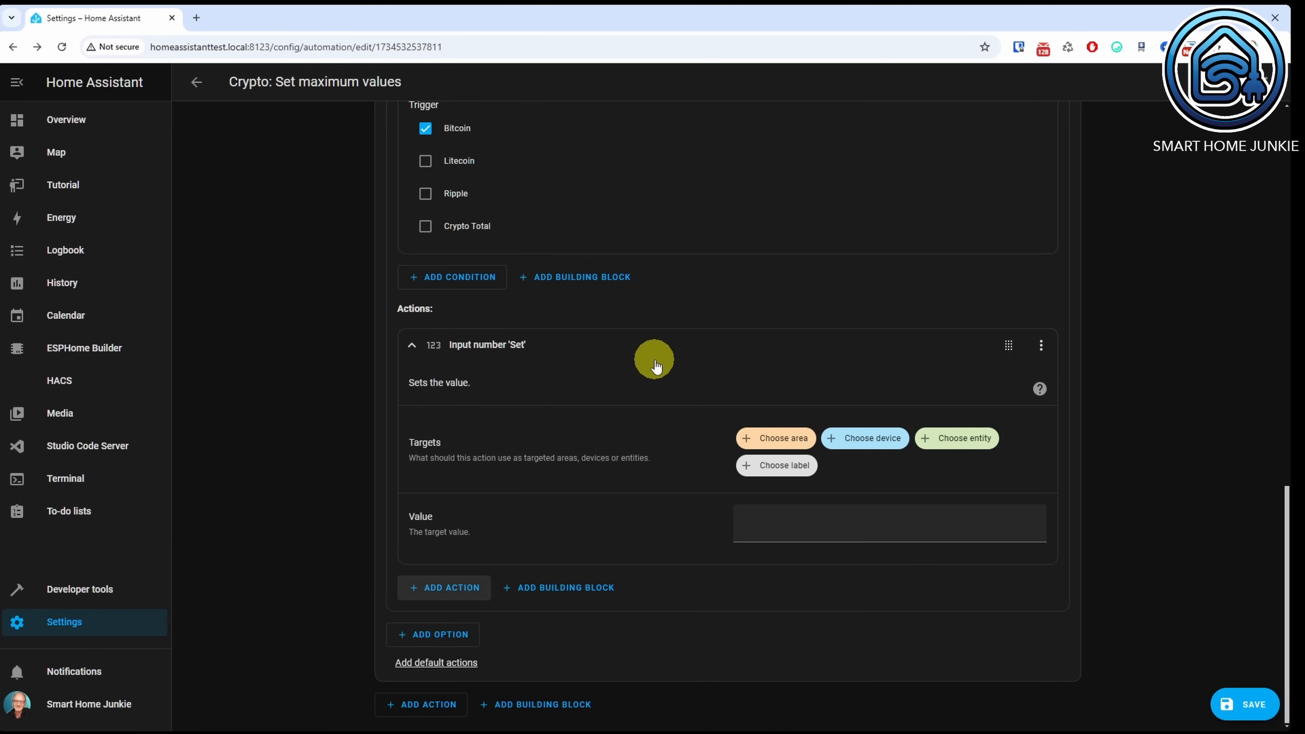
click(959, 438)
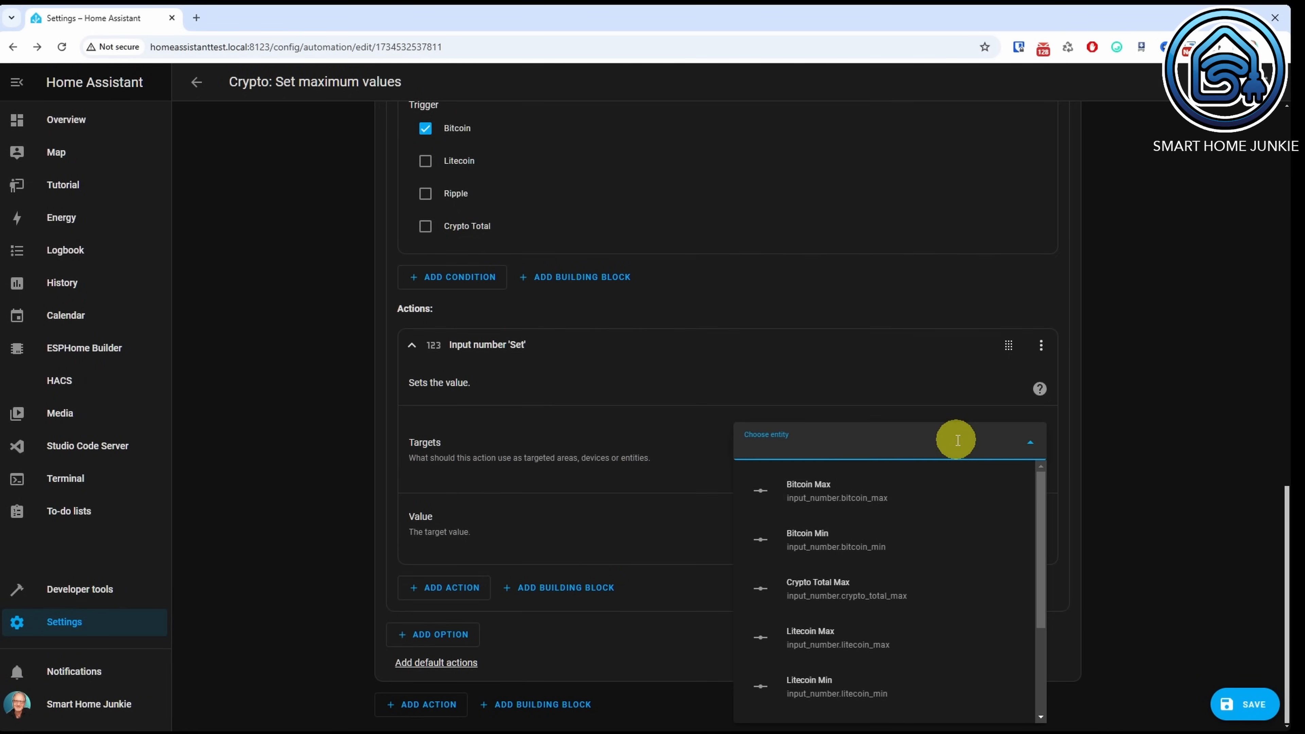
click(860, 502)
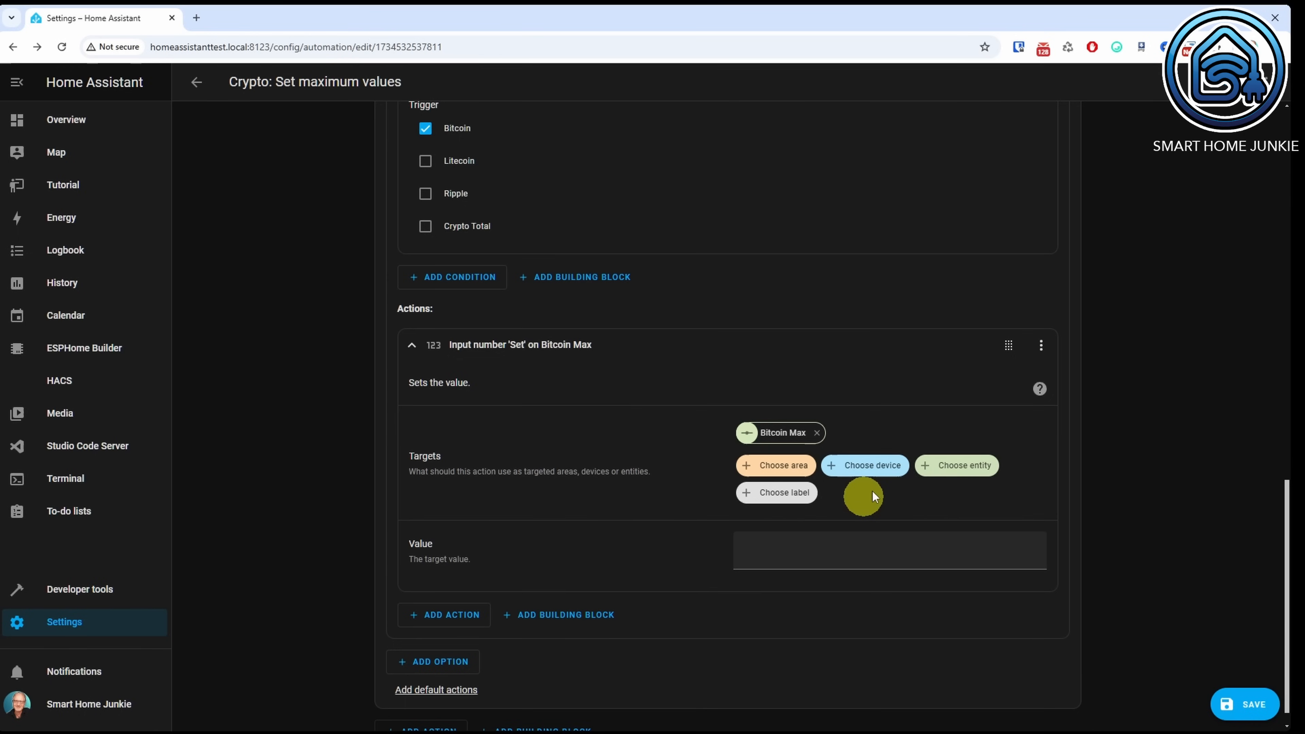
Step: In the Bitcoin Max action's YAML, write a value template returning sensor.cryptoinfo_bitcoin if it exceeds input_number.bitcoin_max, else input_number.bitcoin_max, all with float(0)
click(1041, 346)
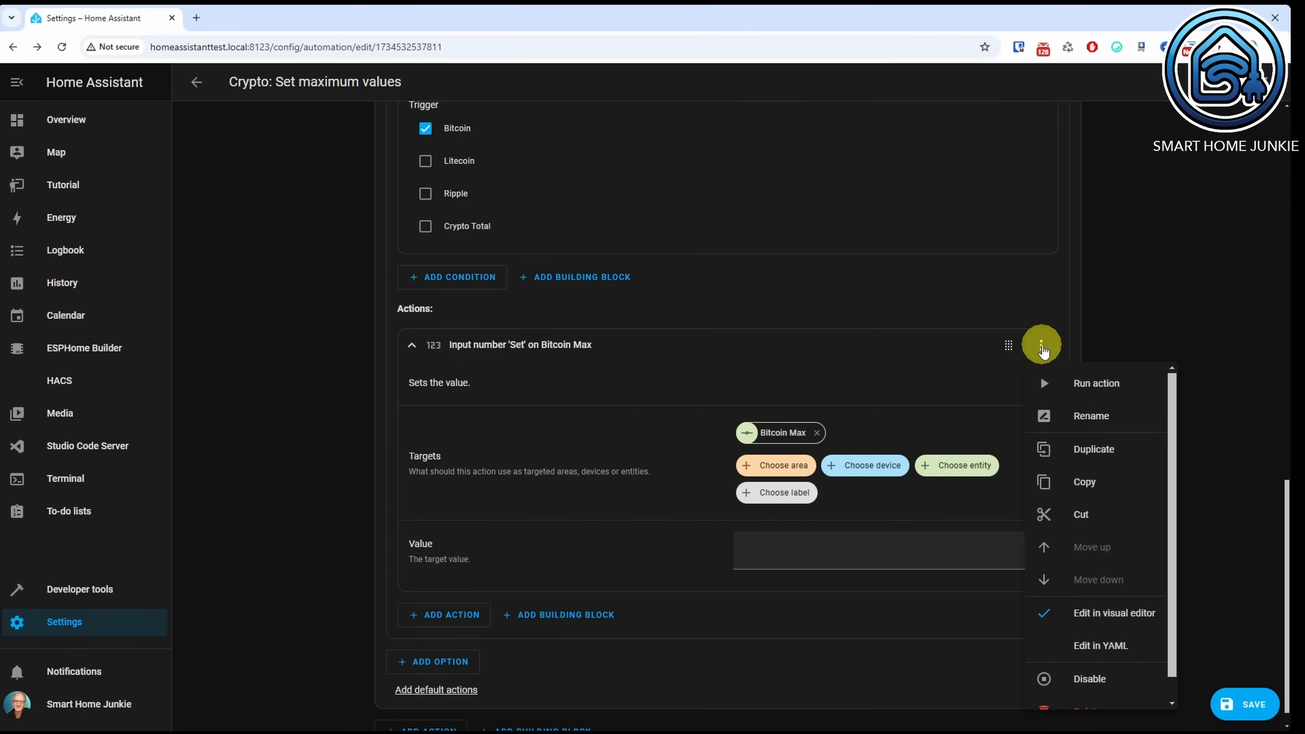
click(1093, 645)
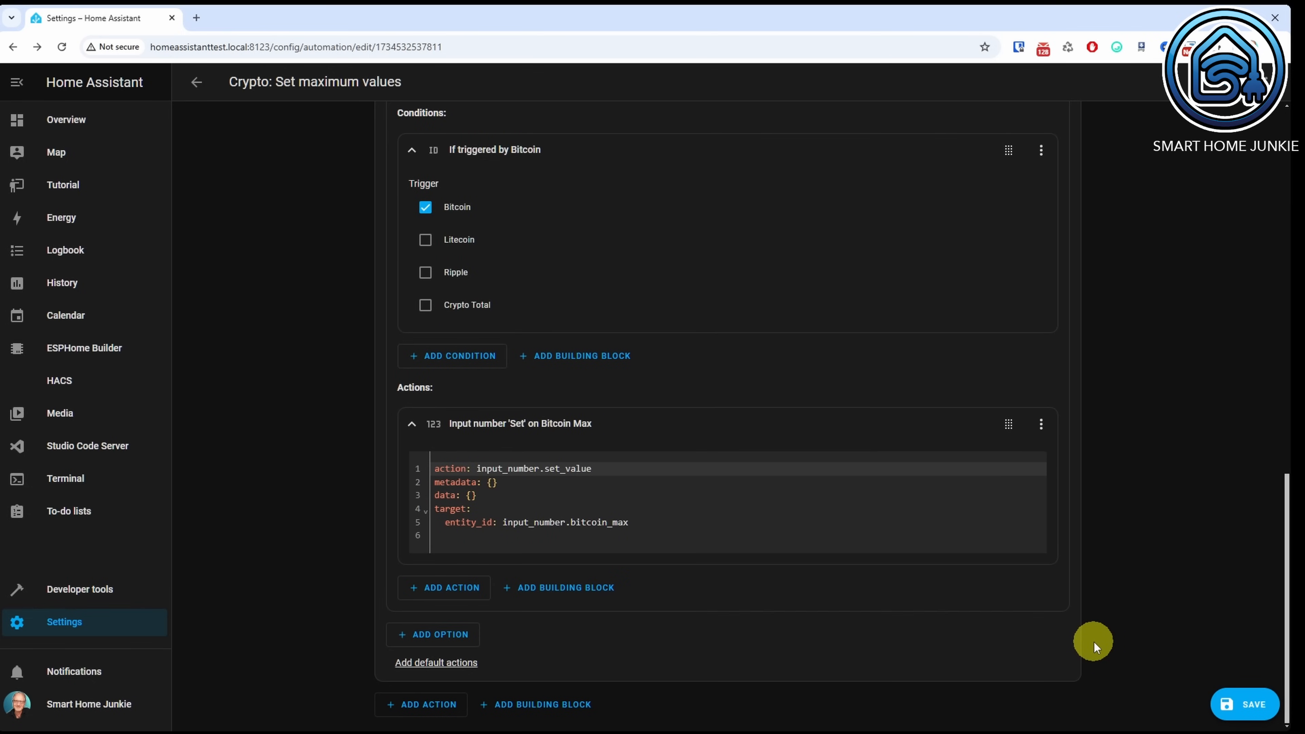
click(526, 496)
key(BackSpace)
key(BackSpace)
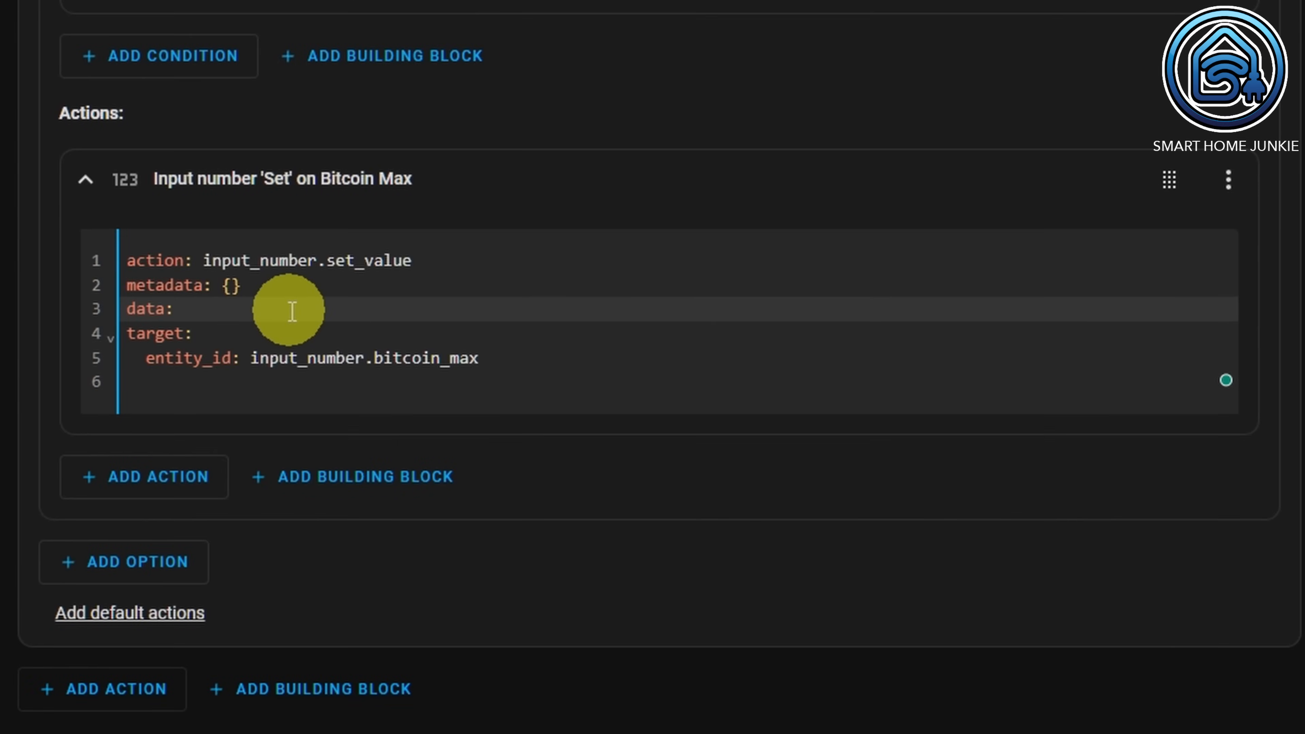
key(Return)
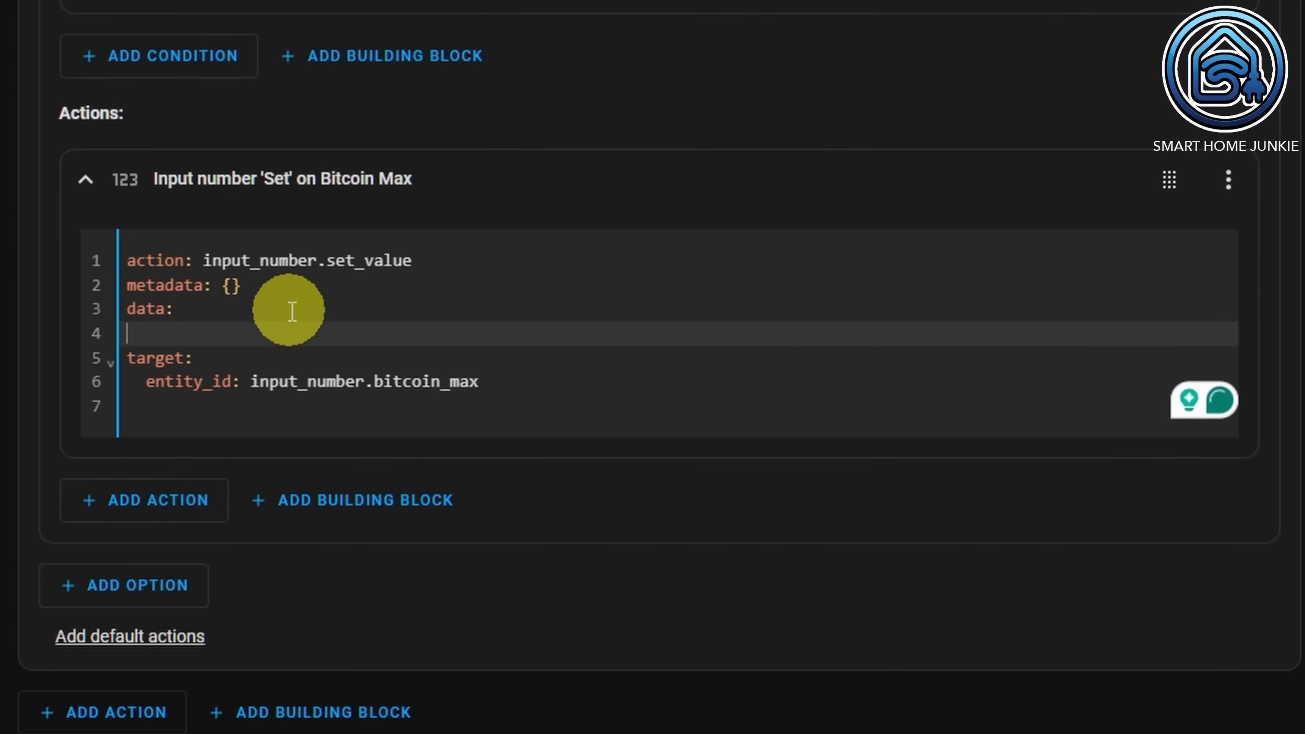
text(value)
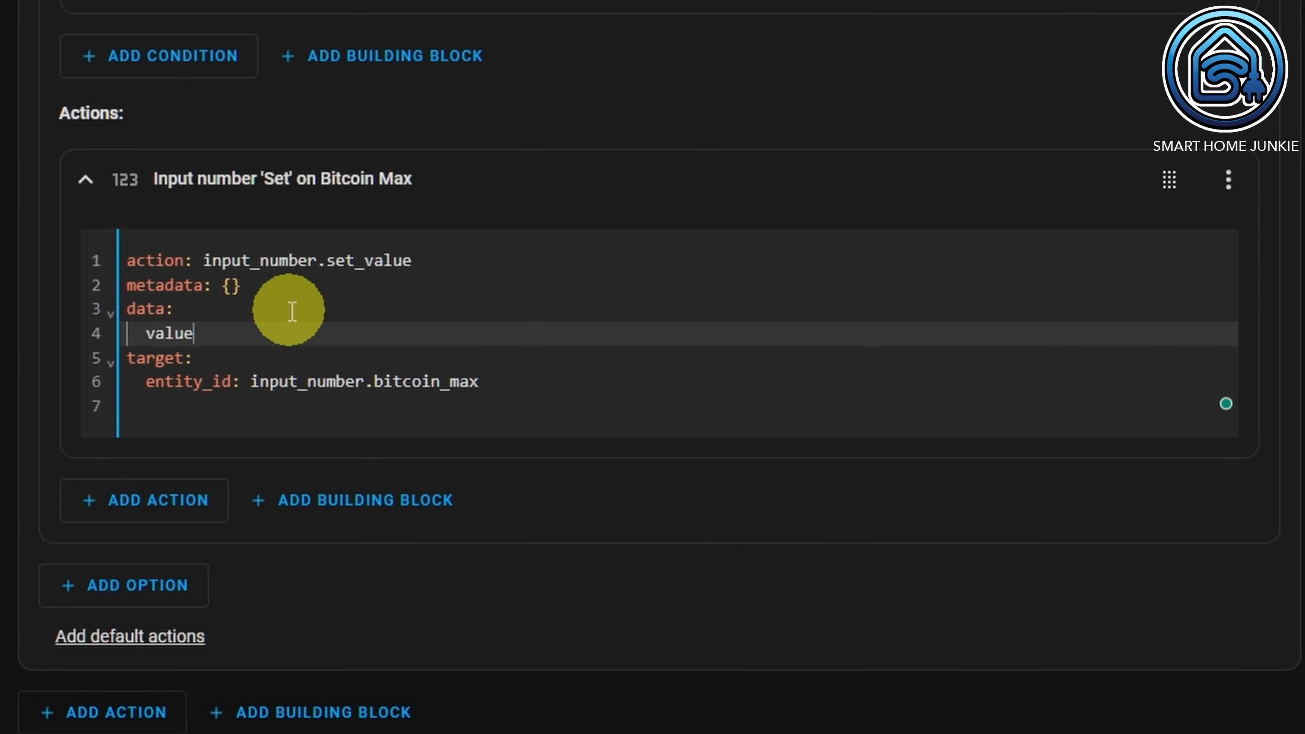
text(: >)
key(Return)
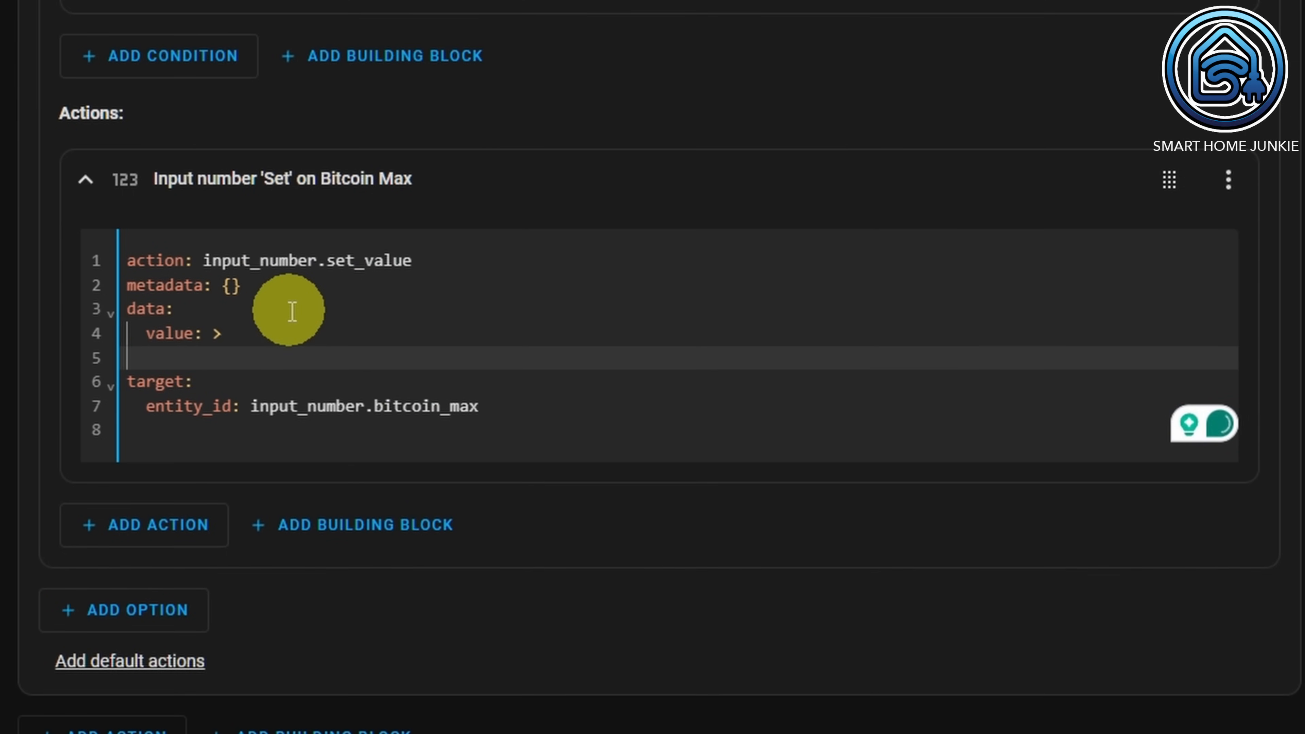
text({% if states('sensor.cryptoinfo_bitcoin')|float(0) >     states('input_number.bitcoin_max')|float(0) %}       {{ states('sensor.cryptoinfo_bitcoin')|float(0) }}     {% else %}       {{ states('input_number.bitcoin_max')|float(0) }}     {% endif %})
click(490, 251)
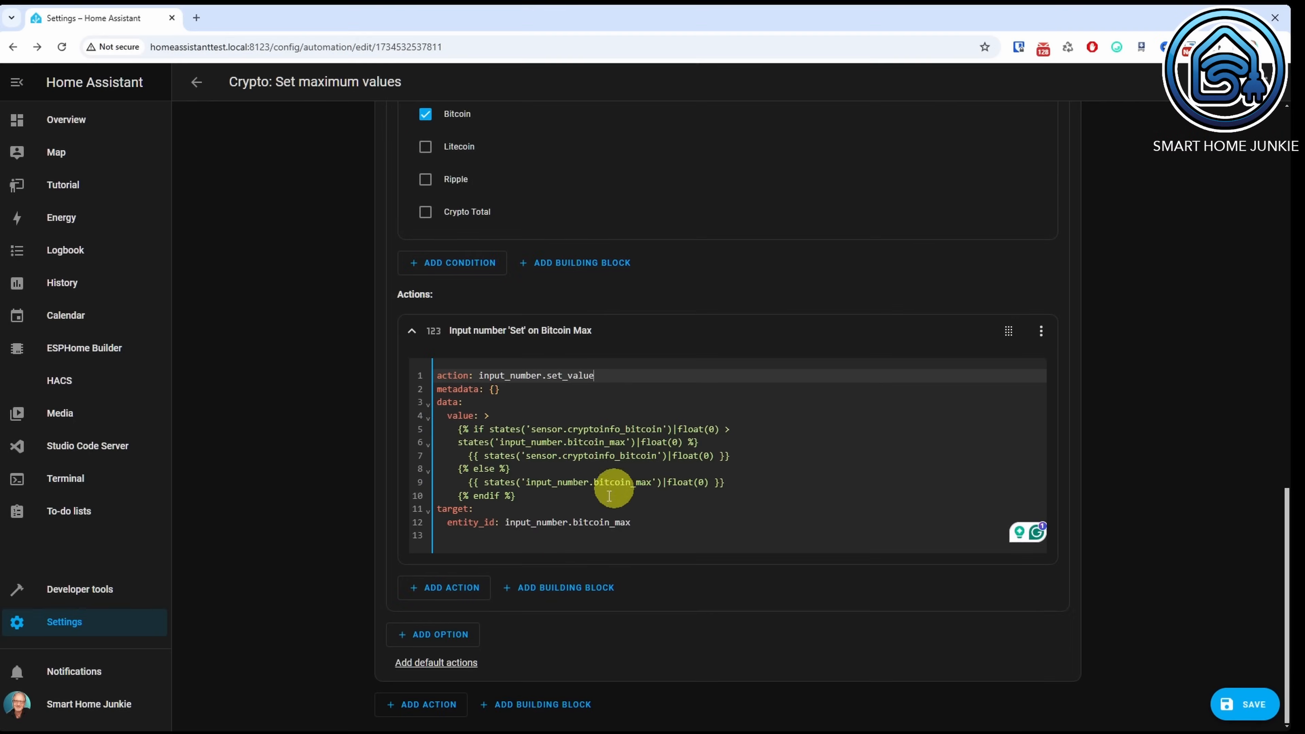
Step: Add a second option to the Choose block with a "Triggered by" condition for the Litecoin trigger
click(429, 639)
scroll(429, 638, down, 3)
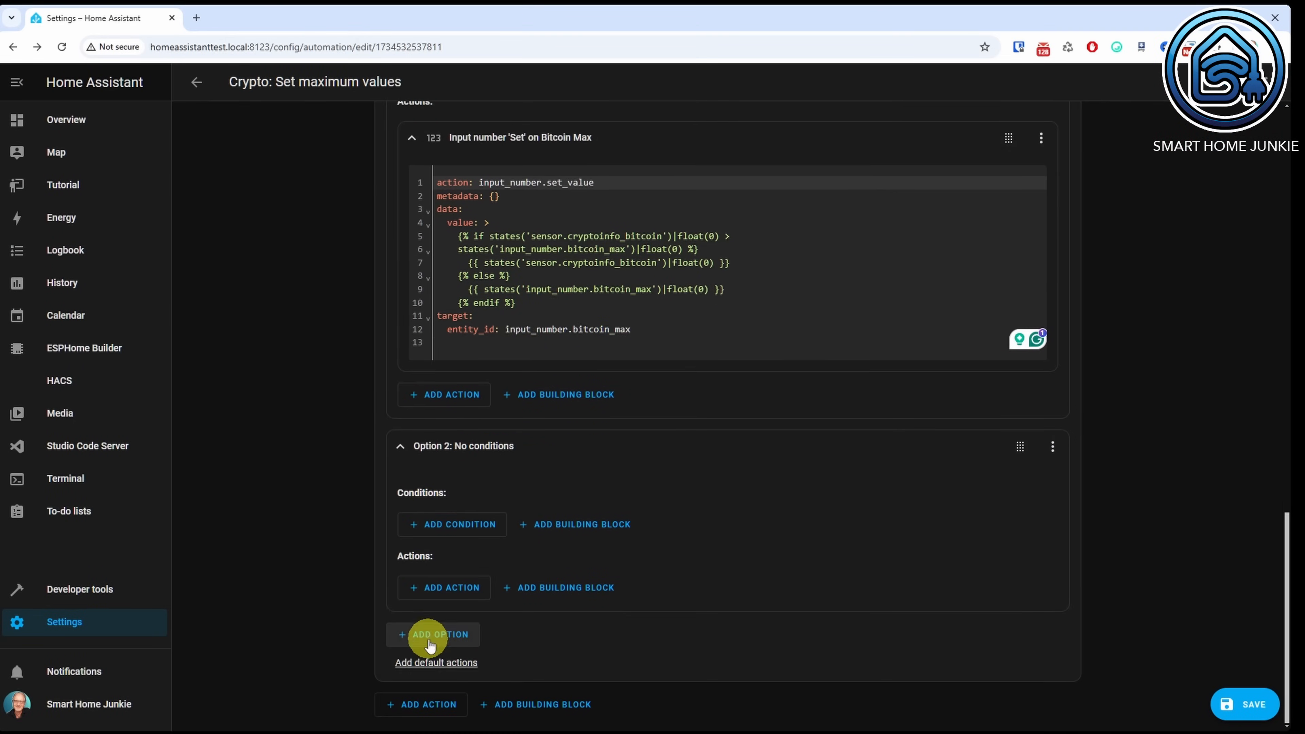
click(452, 524)
click(556, 533)
click(426, 574)
Step: Add an "Input number: Set" action to Option 2 and target the Litecoin Max entity (input_number.litecoin_max)
scroll(488, 575, down, 3)
click(455, 590)
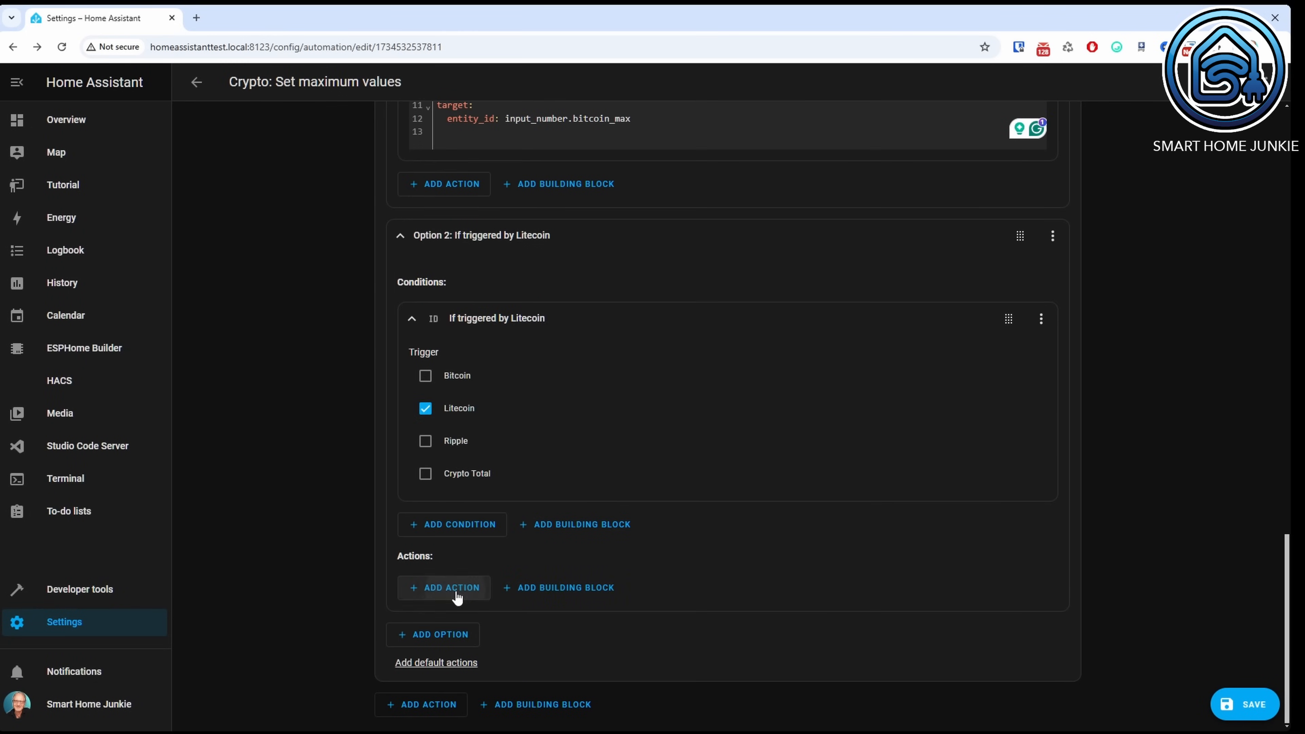
text(in)
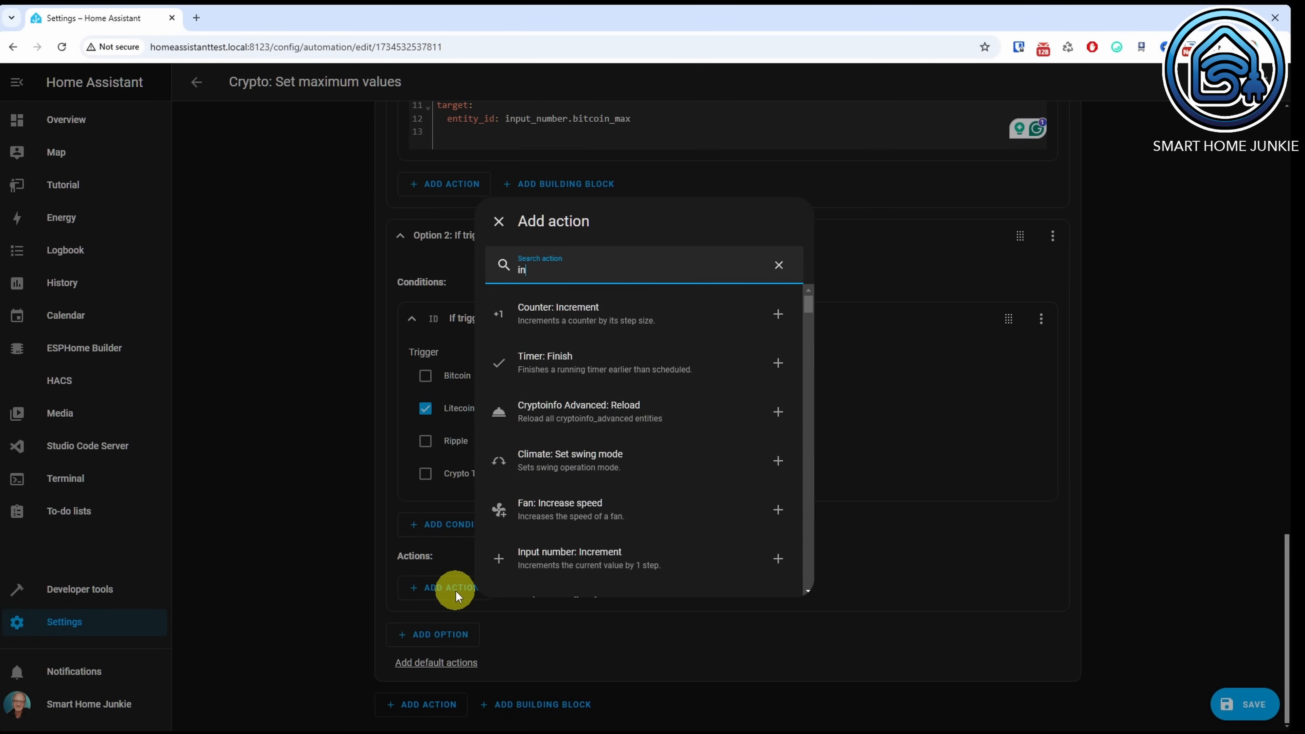
text(put number)
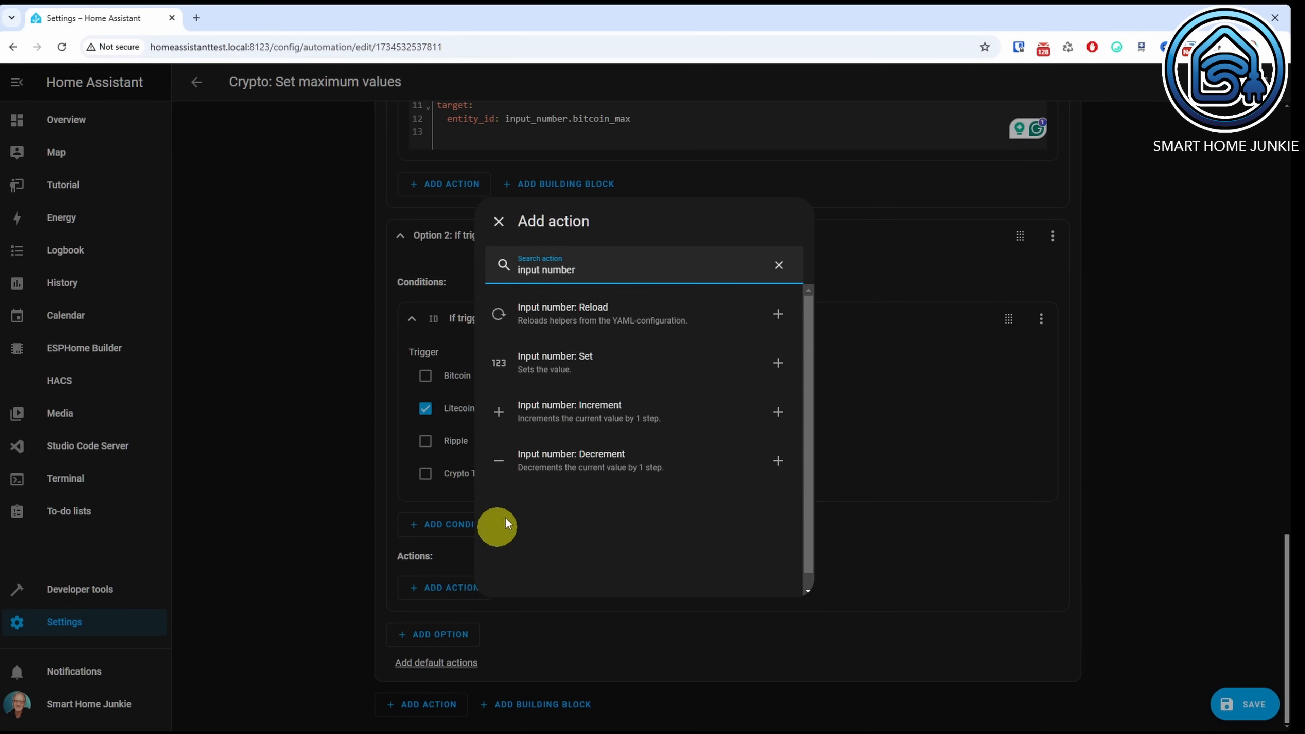
click(596, 365)
click(982, 439)
text(litec)
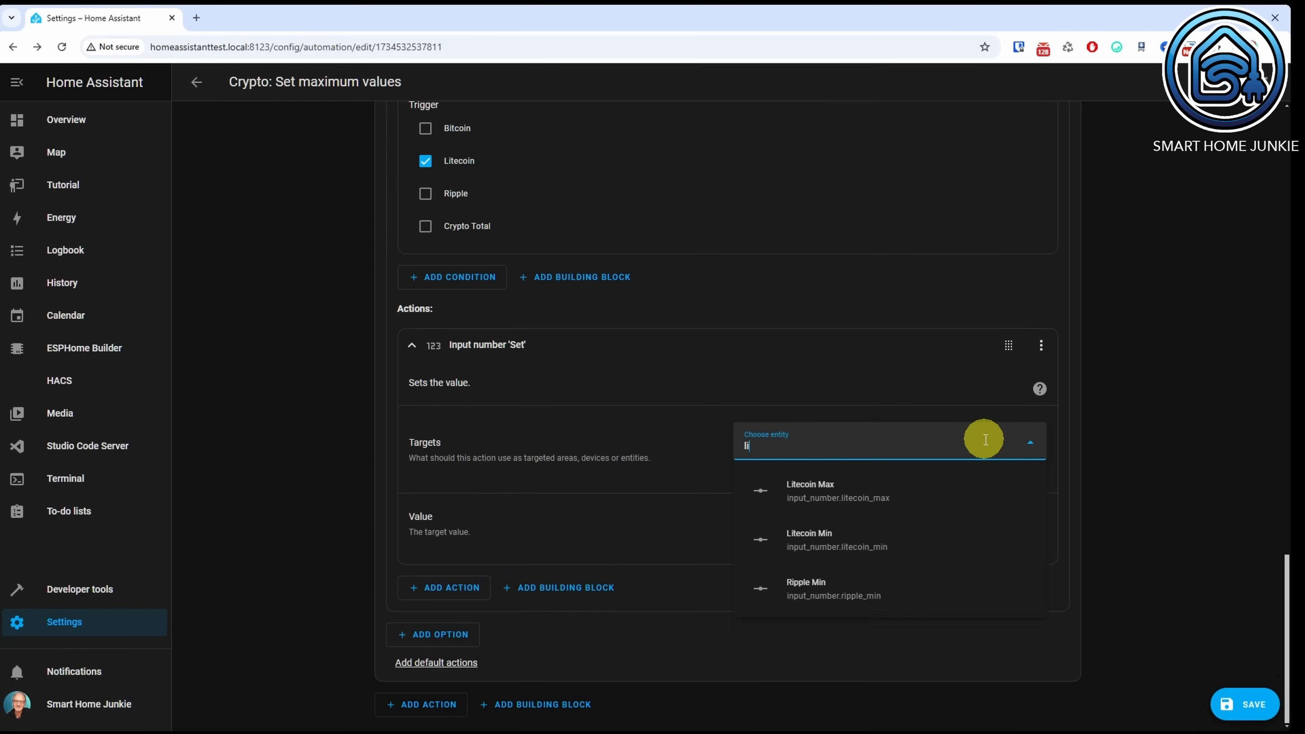
click(953, 502)
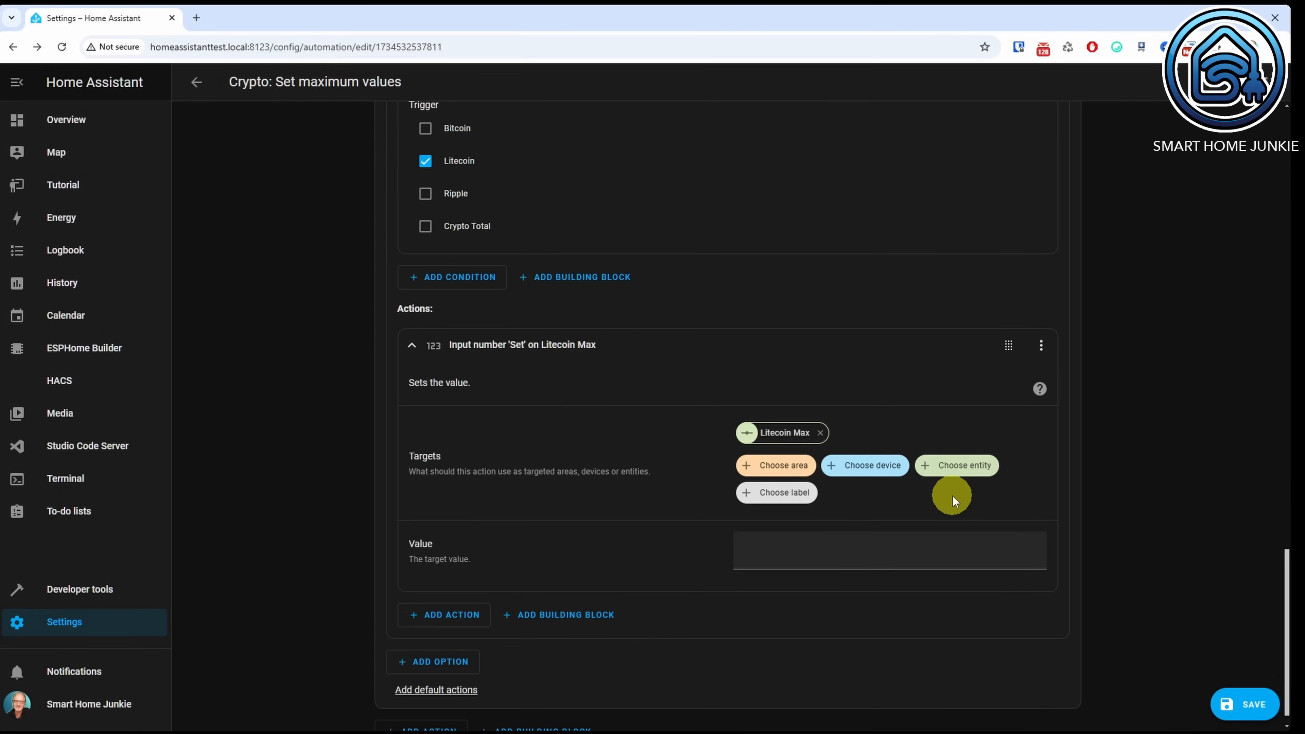
Step: In the Litecoin Max action's YAML, write a value template checking whether sensor.cryptoinfo_litecoin exceeds input_number.litecoin_max, both with float(0), and save the automation
click(1040, 345)
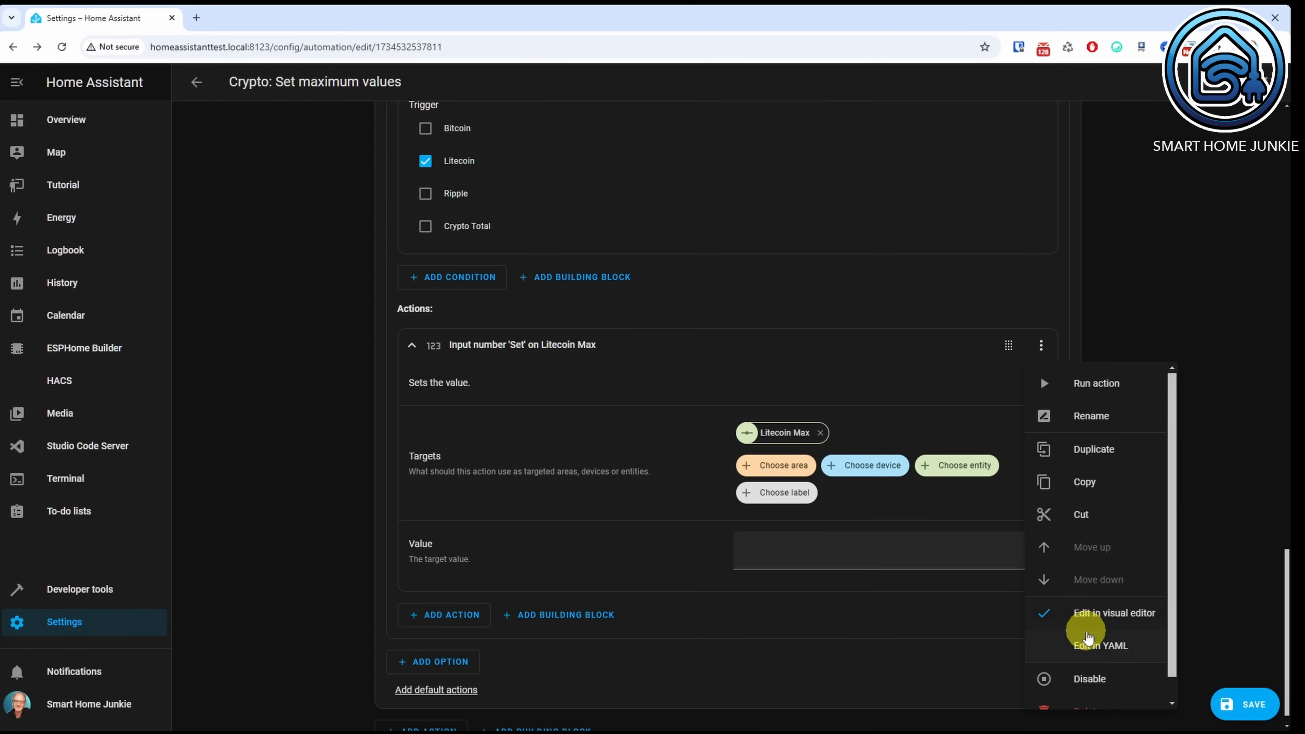
click(1099, 646)
click(512, 495)
key(BackSpace)
key(BackSpace)
key(Return)
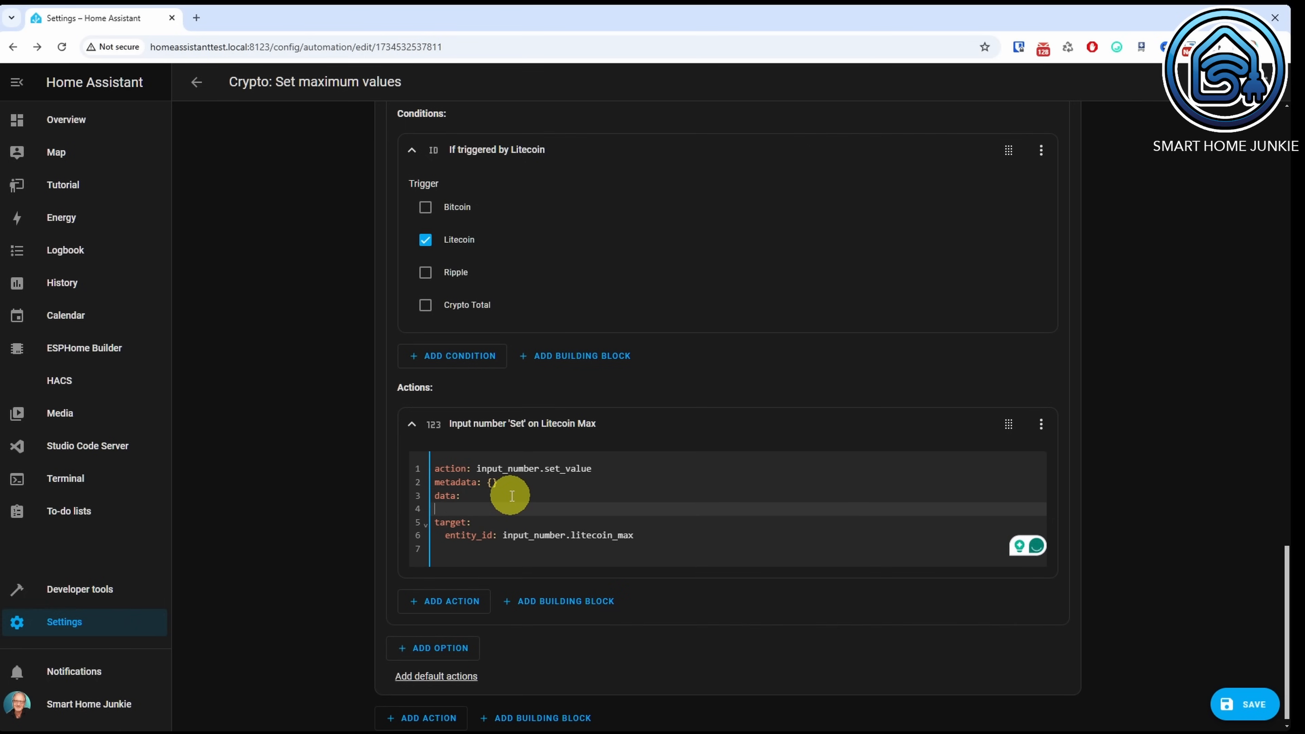
text(value: >)
key(Return)
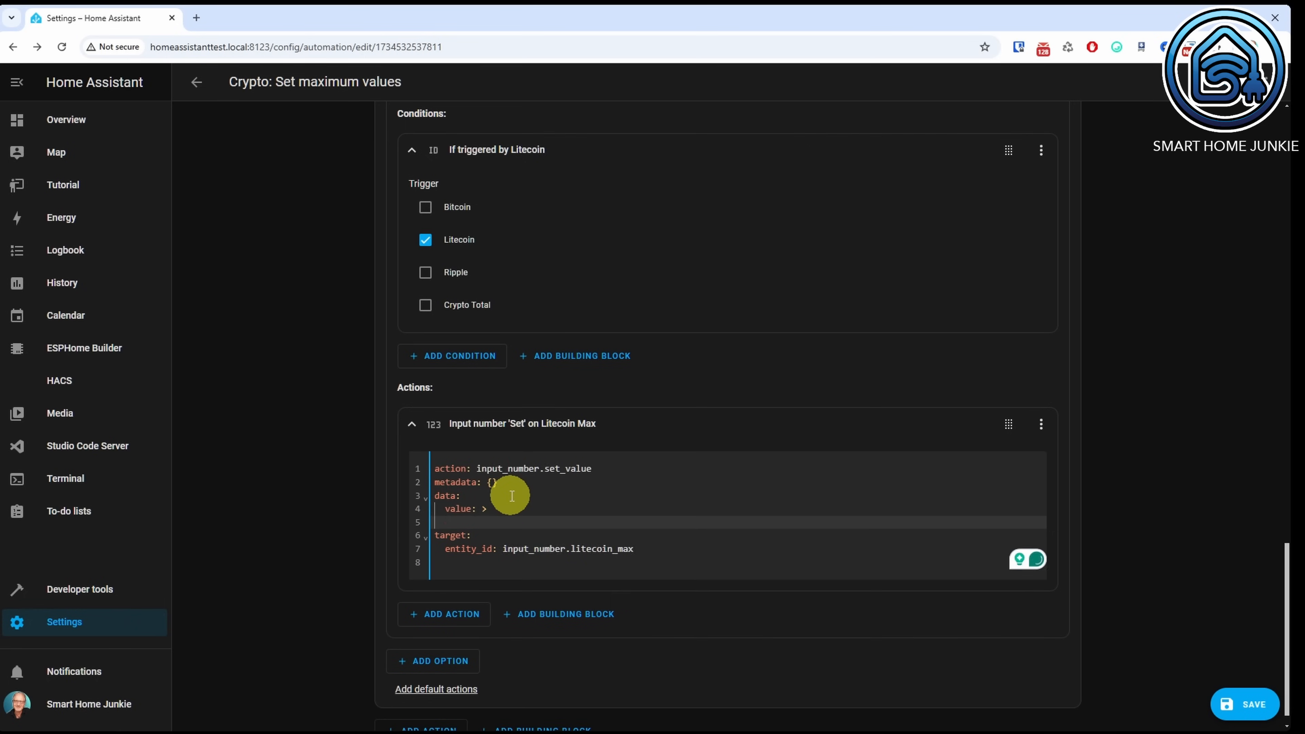
text({% if states('sensor.cryptoinfo_litecoin')|float(0) > states('input_number.litecoin_max')|float(0) %}   {{ states('sensor.cryptoinfo_litecoin')|float(0) }} {% else %}   {{ states('input_number.litecoin_max')|float(0) }} {% endif %})
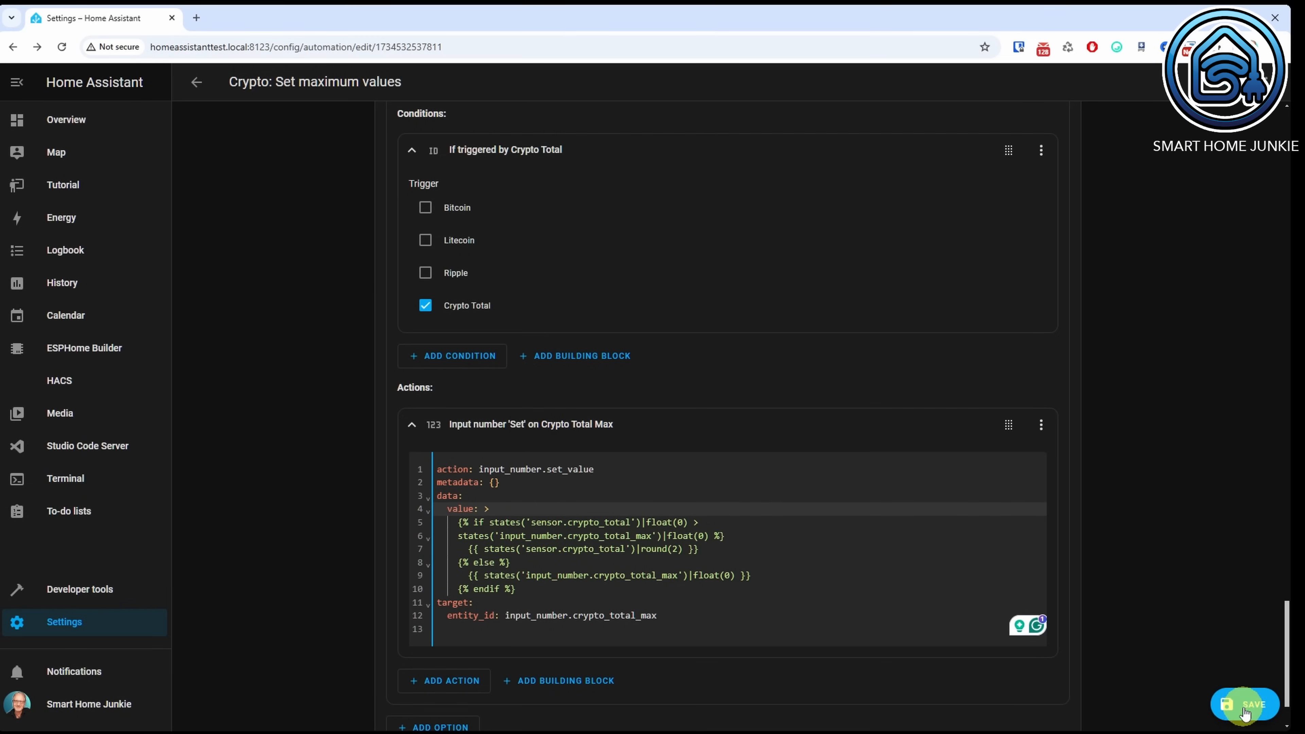
click(1245, 712)
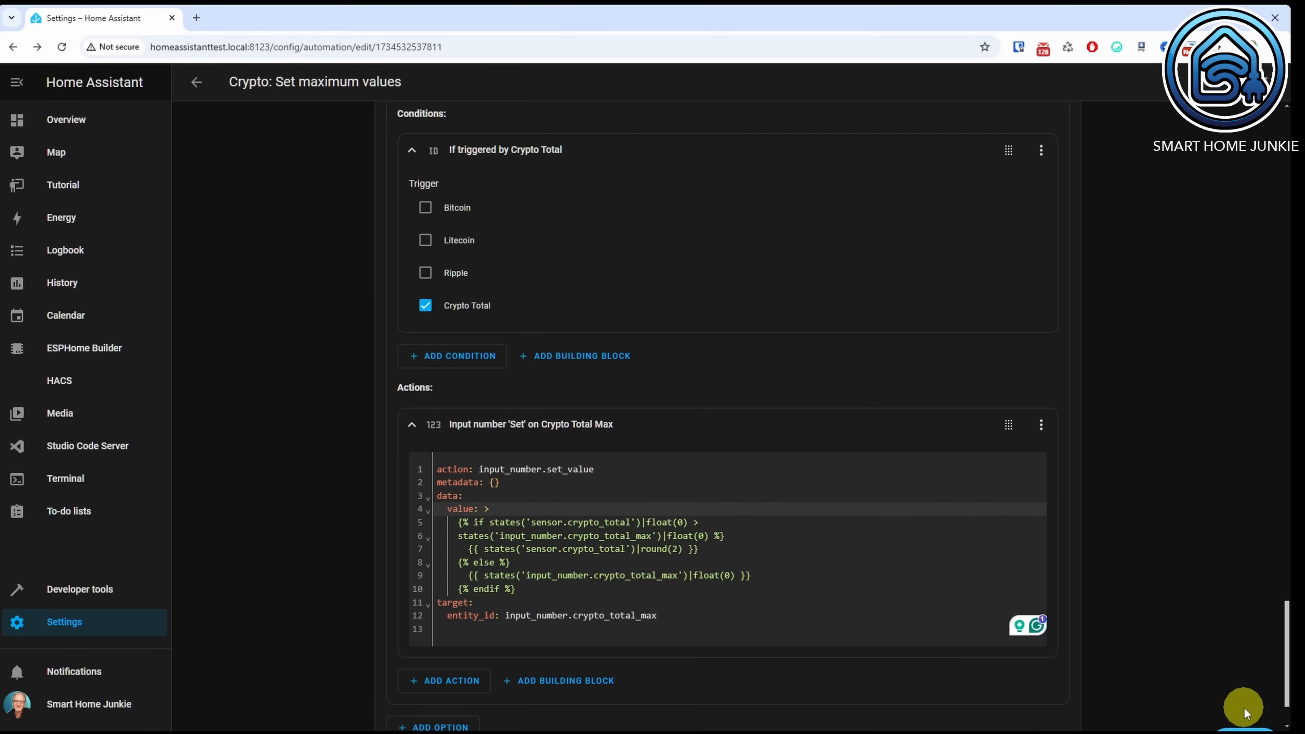
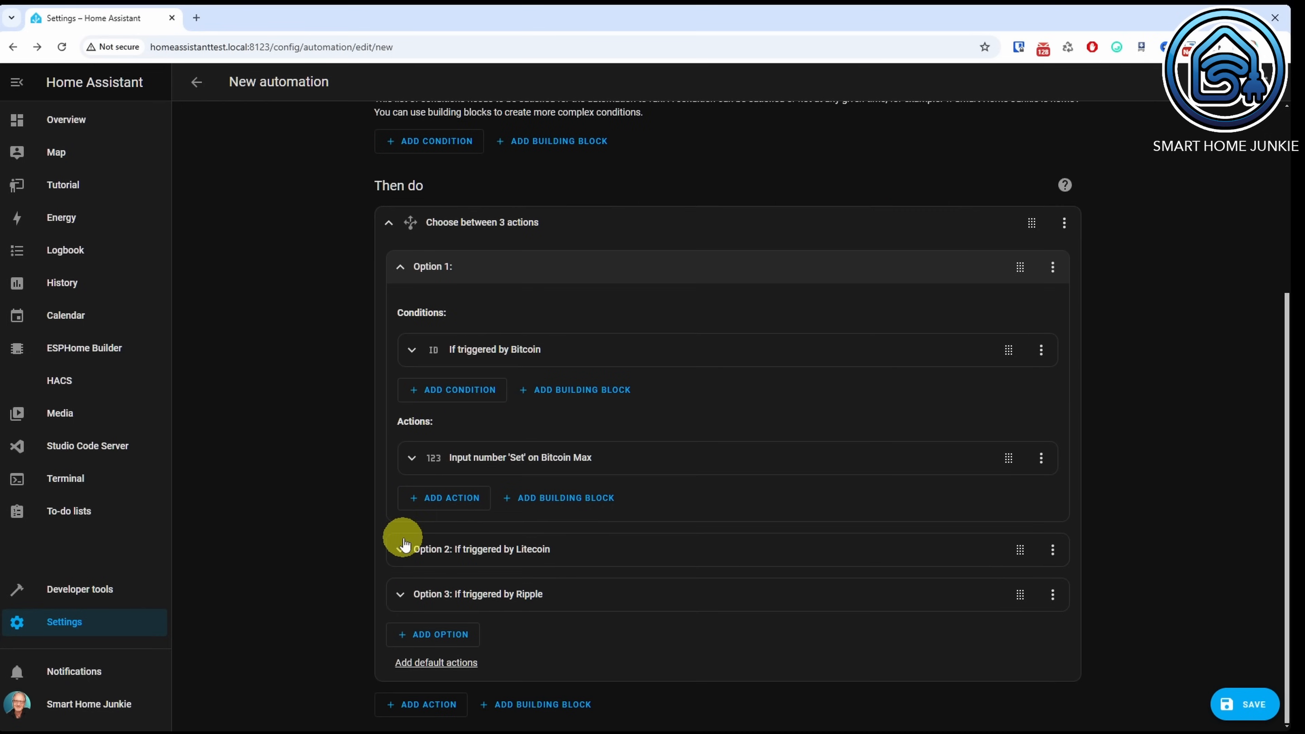
Step: Add a Numeric state condition to Option 1 of the new automation requiring the Bitcoin sensor (sensor.cryptoinfo_bitcoin) to be above 0
click(459, 388)
text(n)
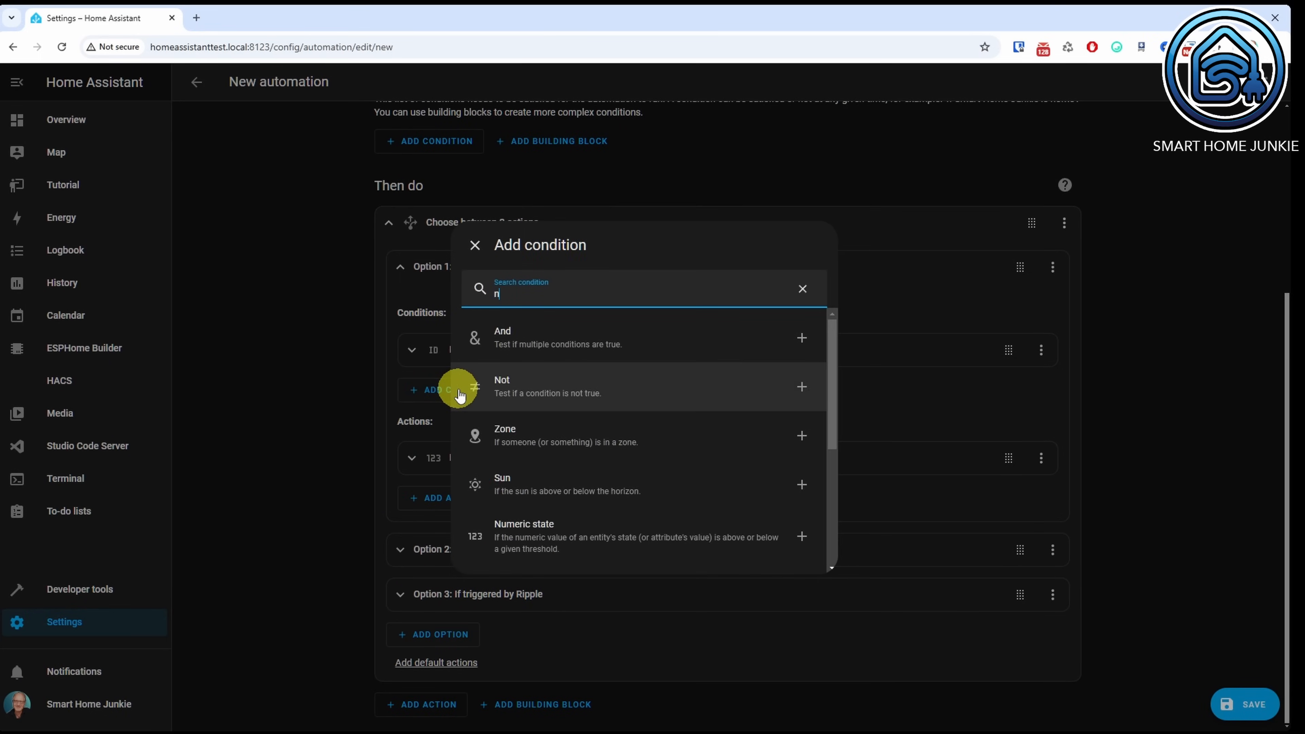
text(umeric)
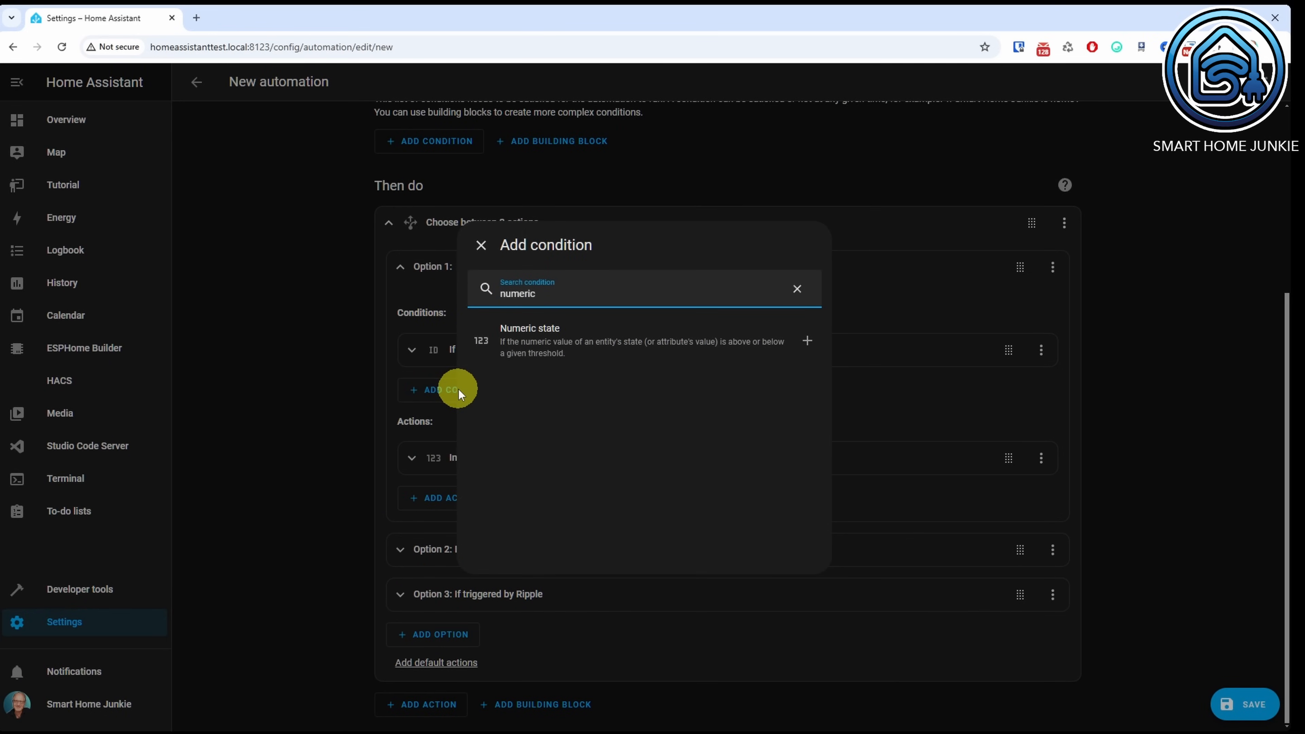
click(568, 355)
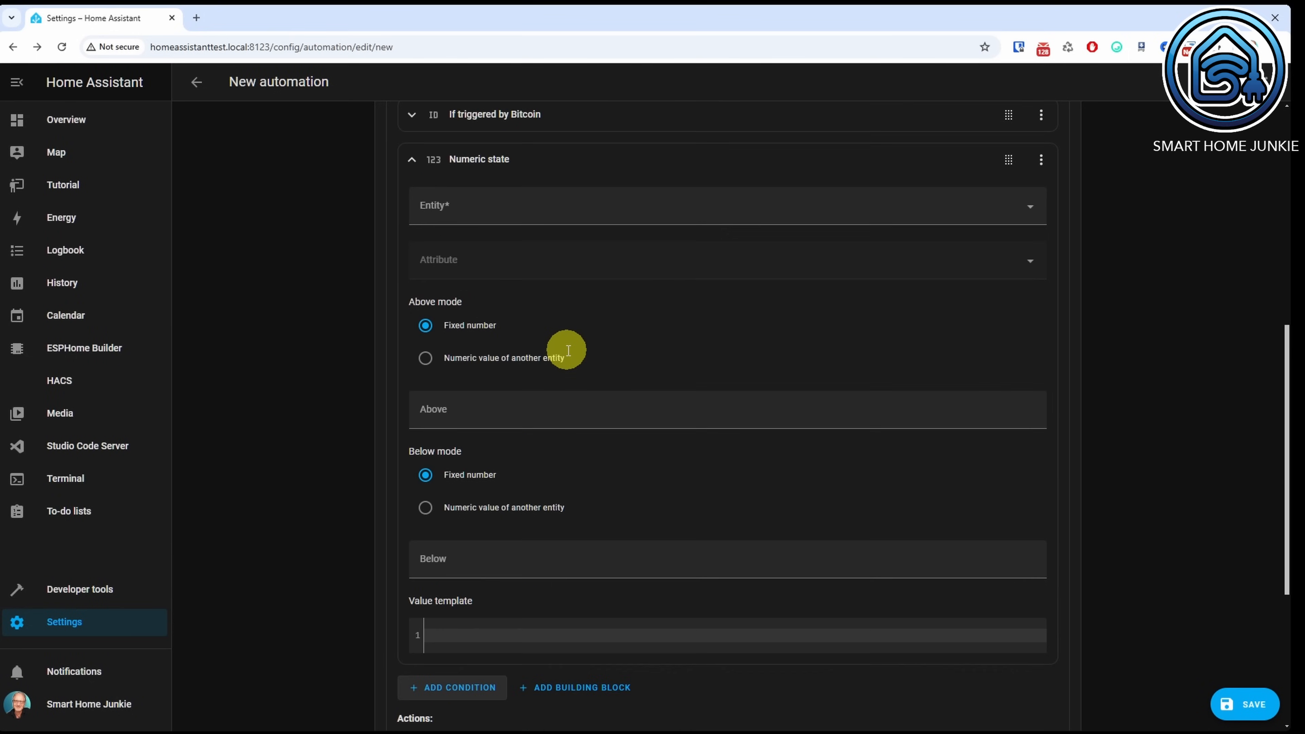
scroll(567, 352, up, 2)
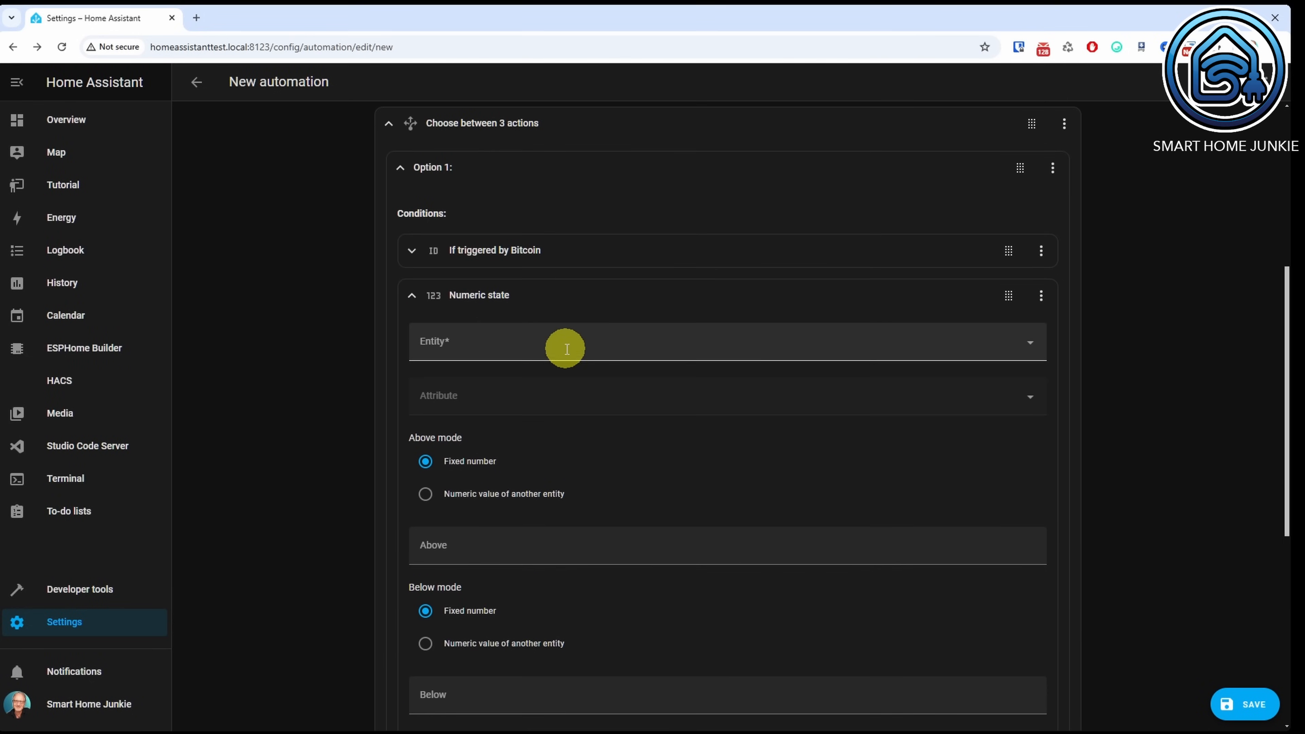
click(567, 349)
text(bitcoin)
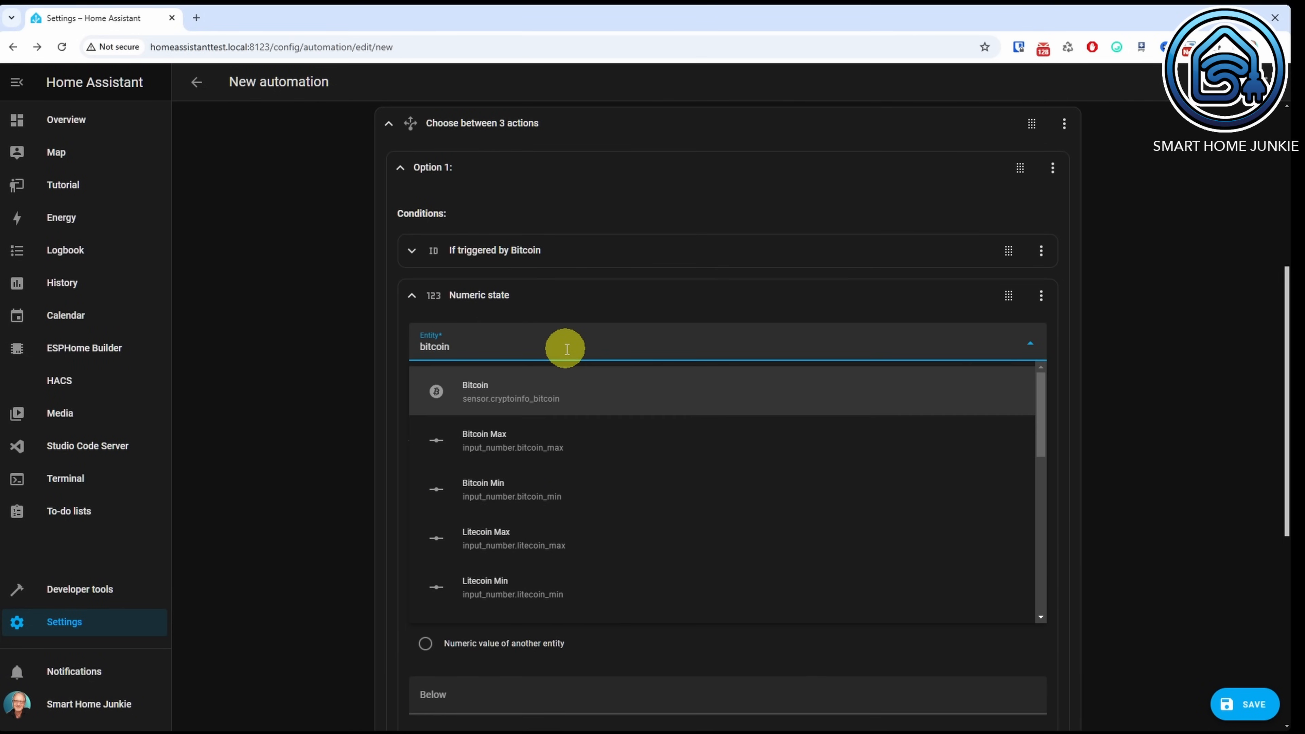
click(574, 391)
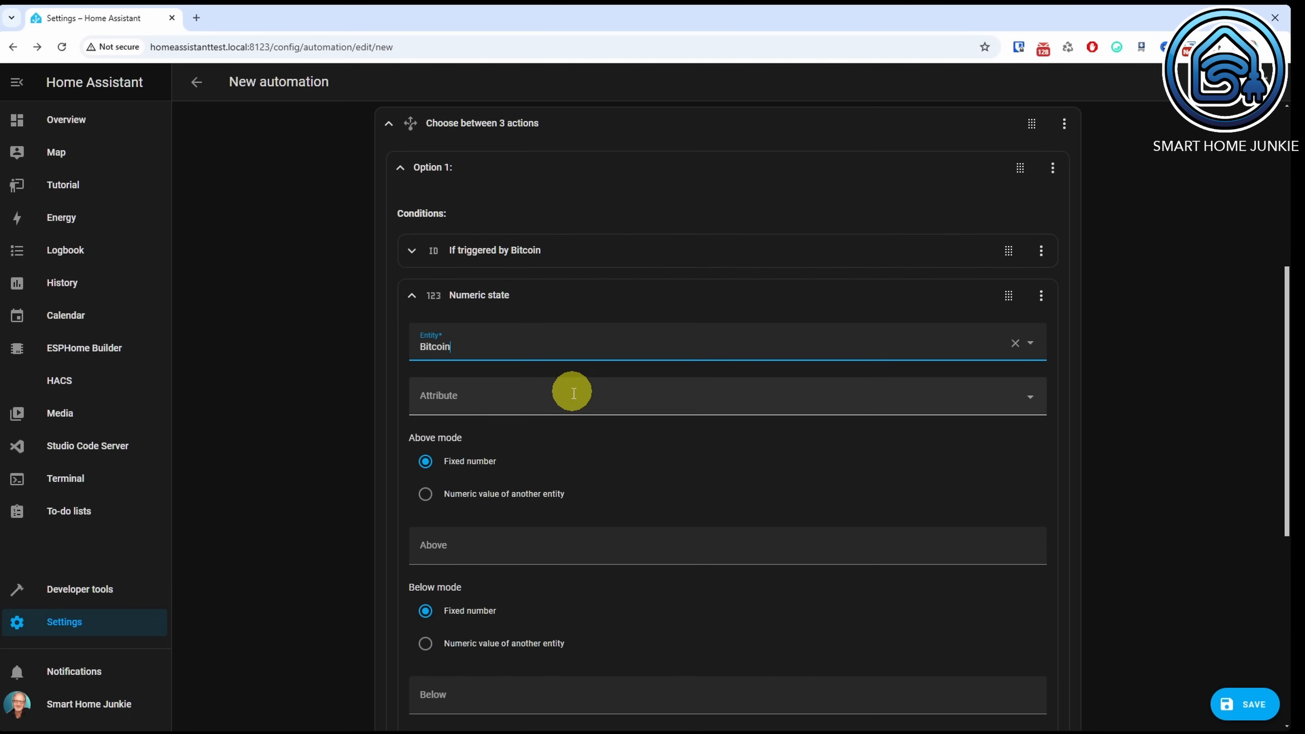
click(503, 550)
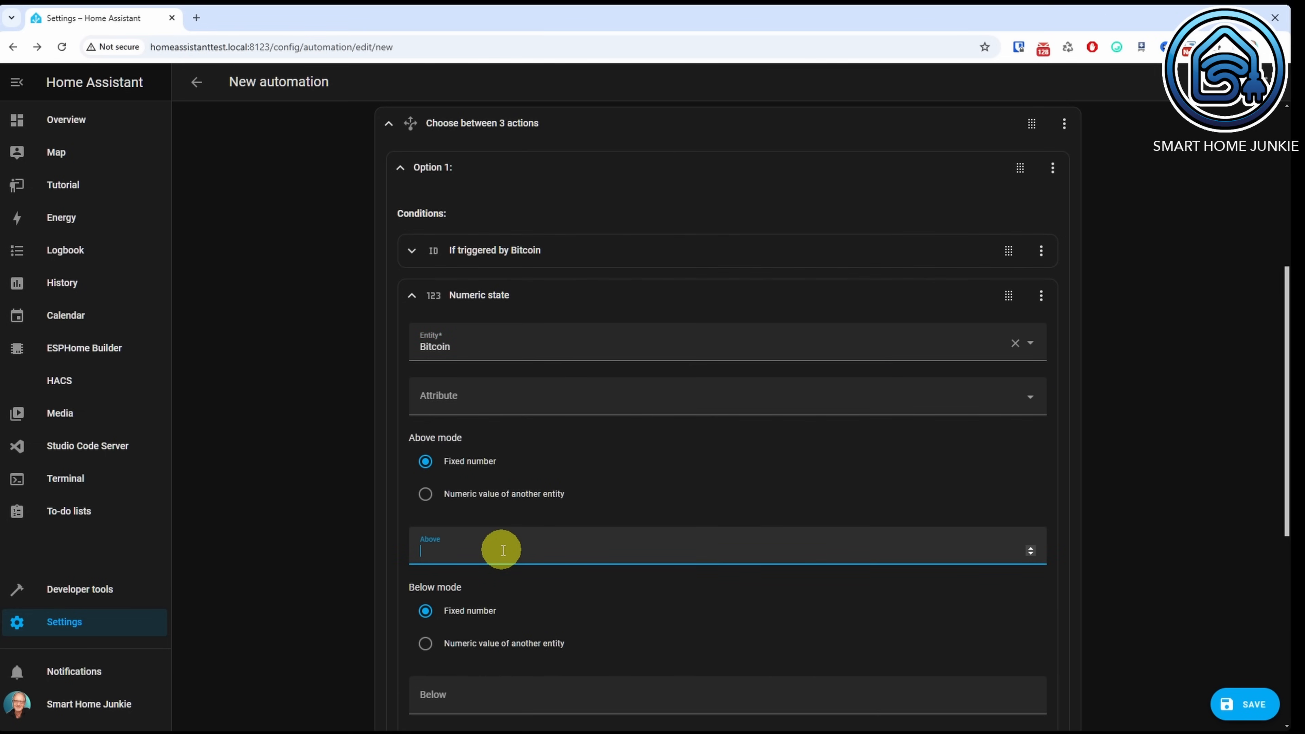
text(0)
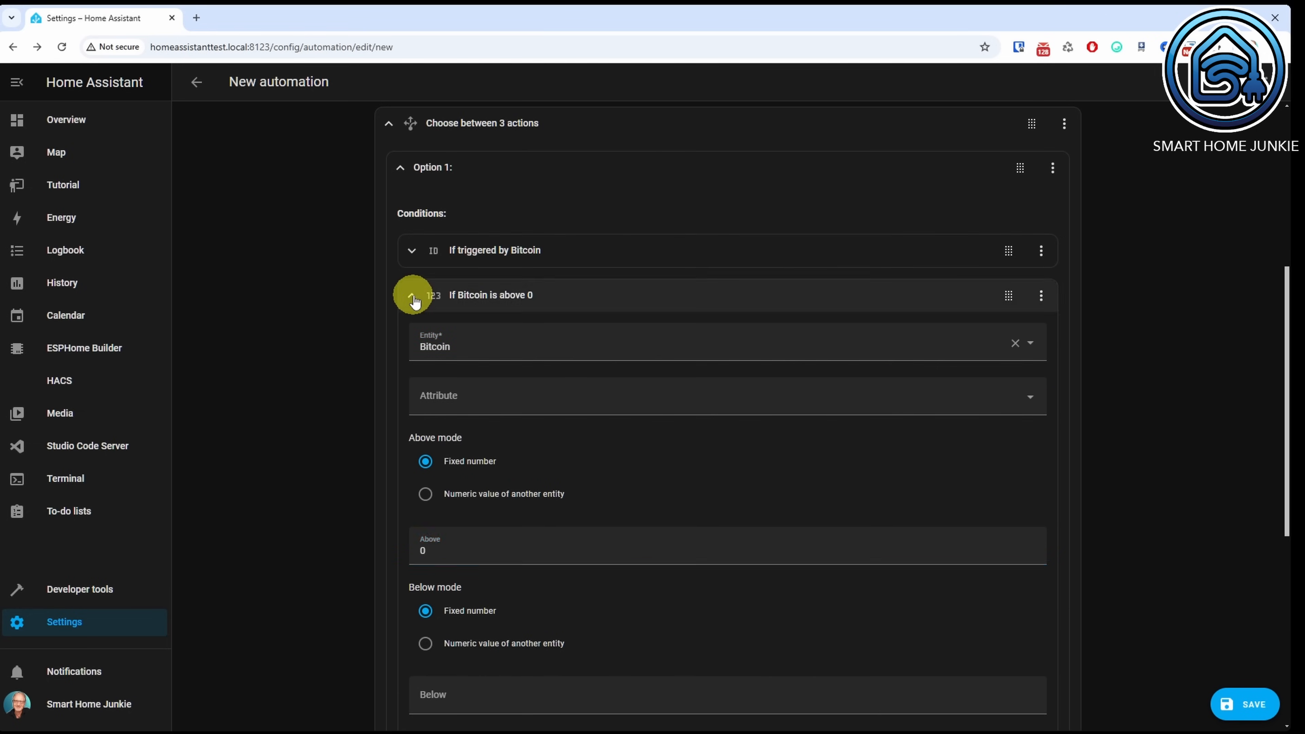
click(411, 295)
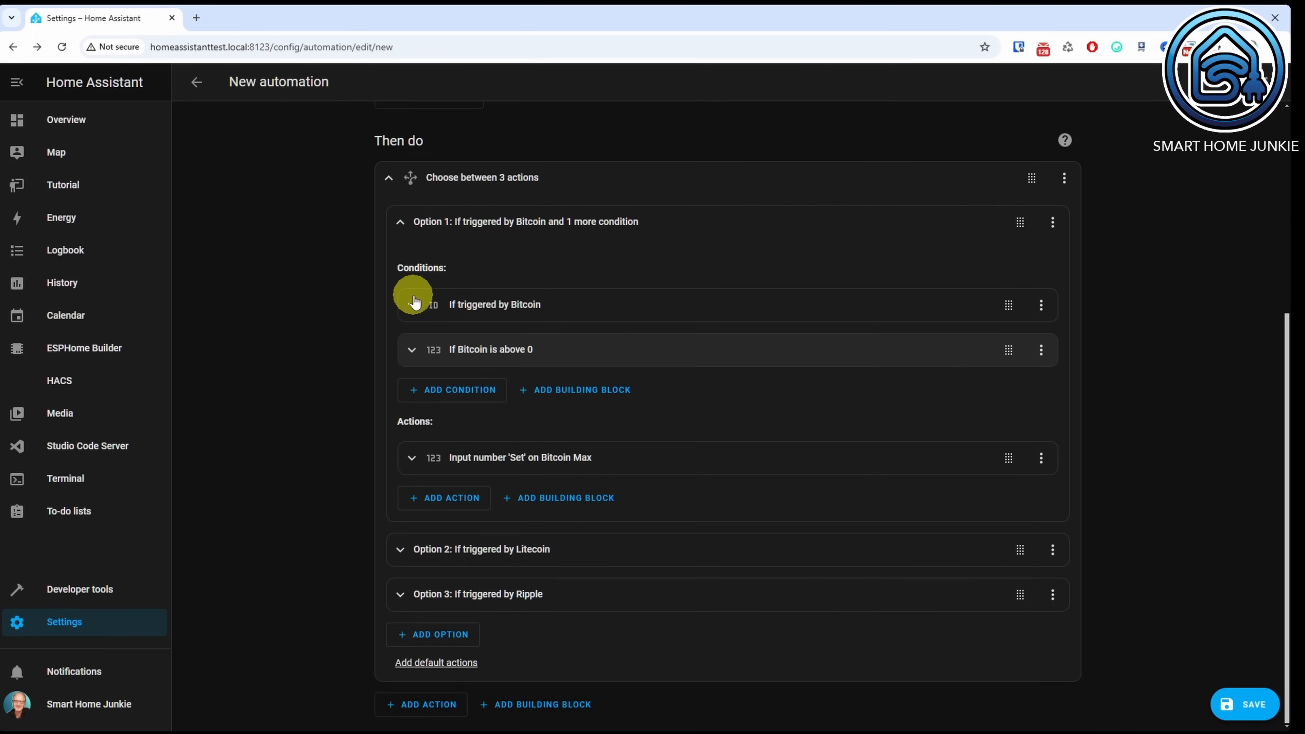
Step: In the value template of Option 1's Bitcoin action, replace both input_number.bitcoin_max references with input_number.bitcoin_min
click(412, 458)
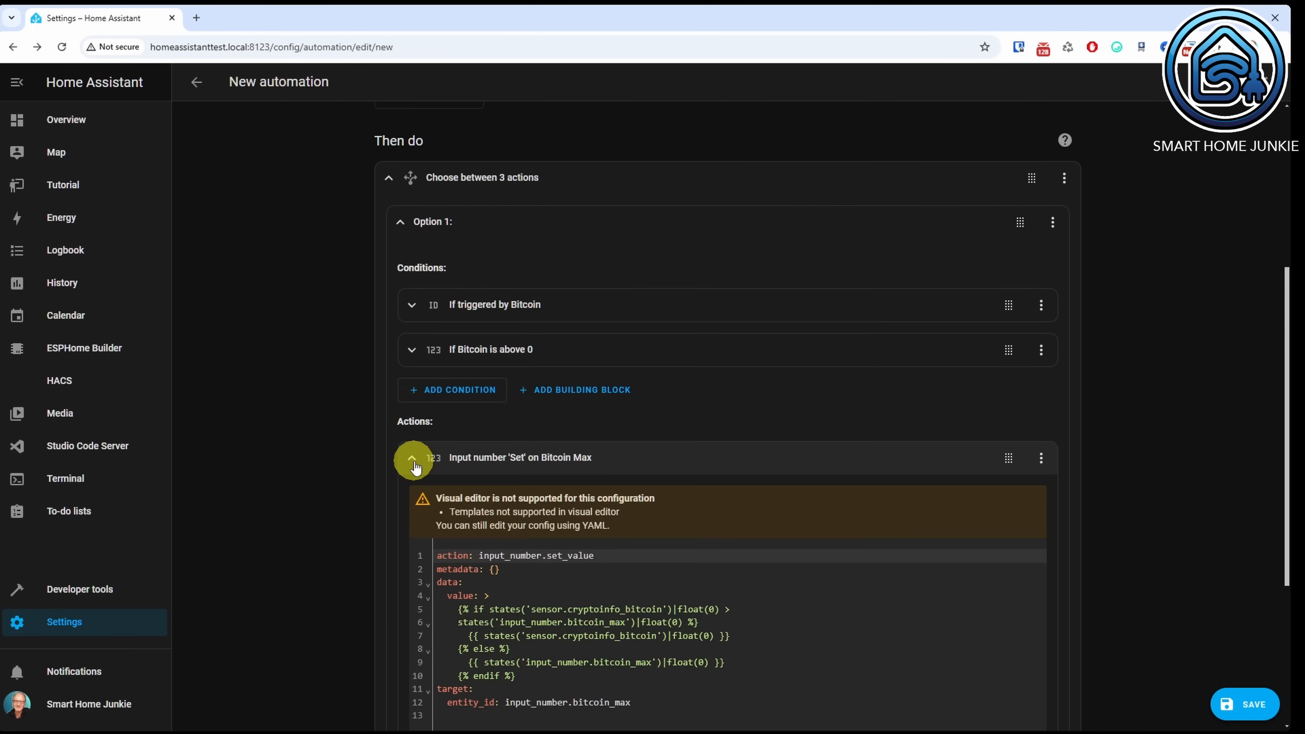
scroll(415, 467, down, 3)
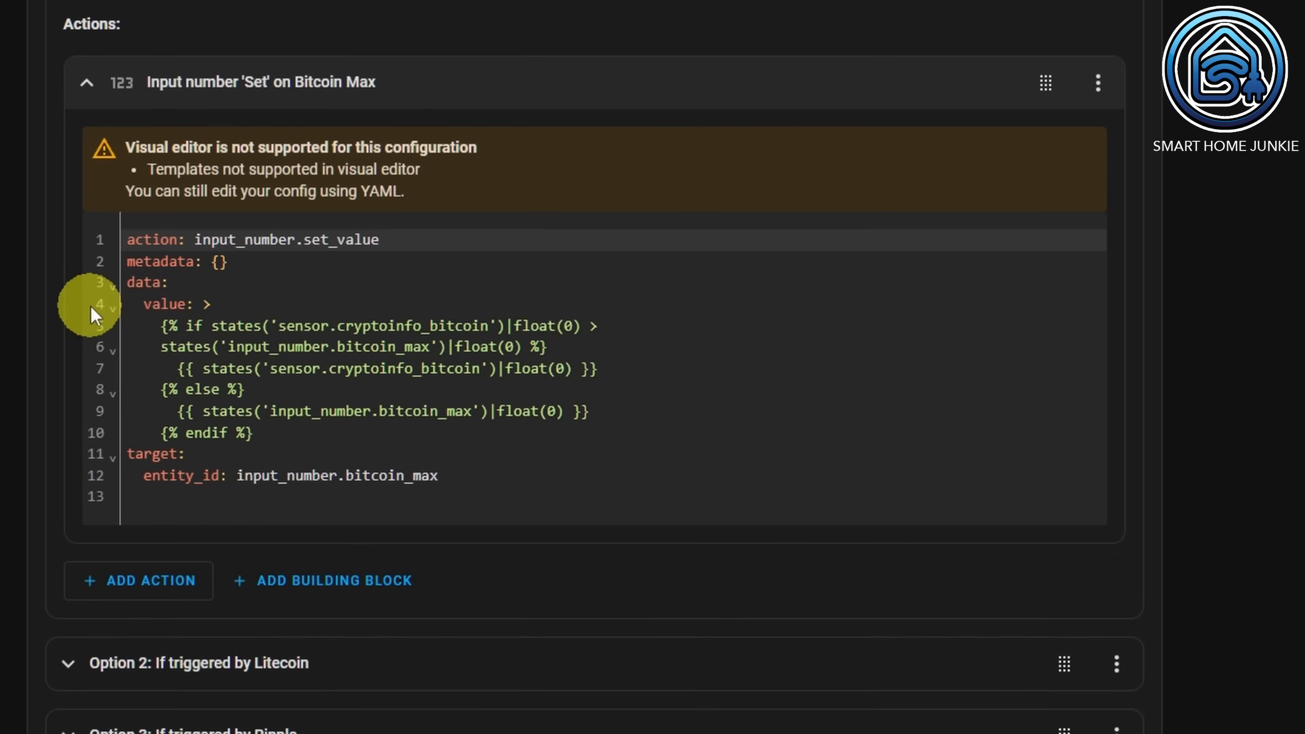
click(430, 346)
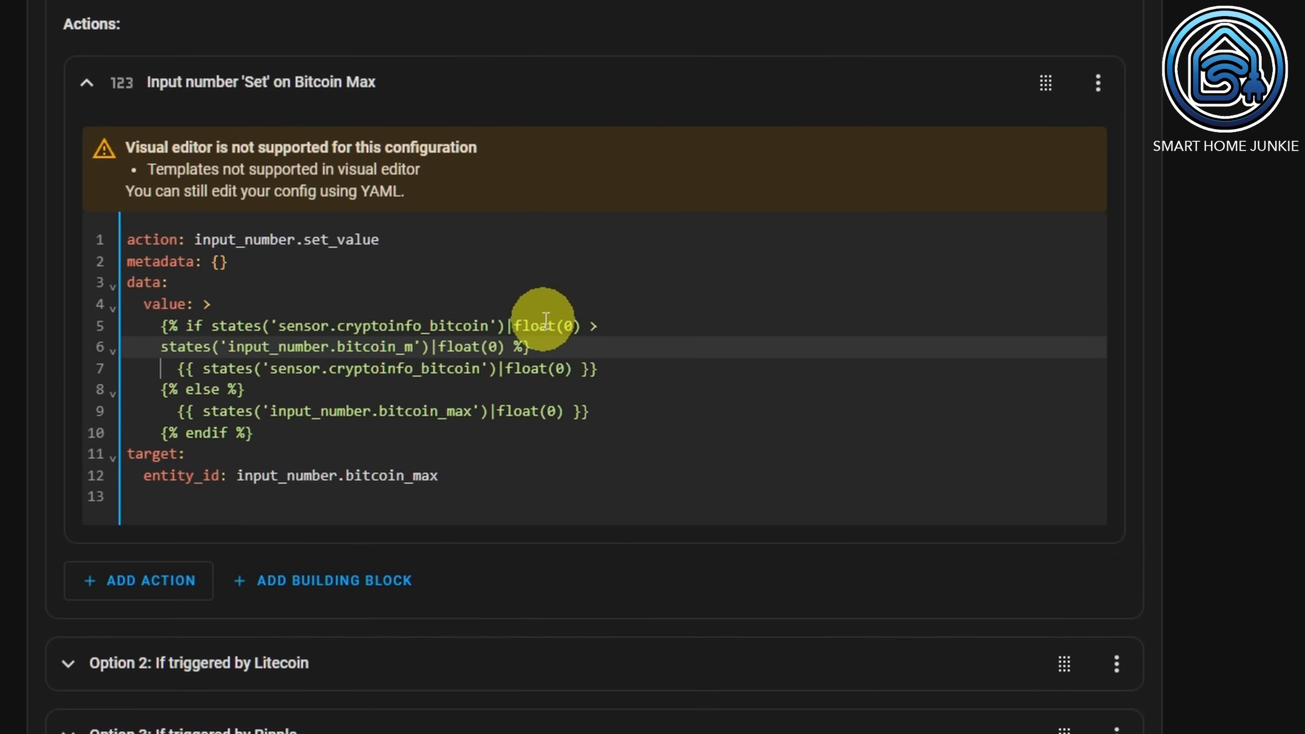
text(in)
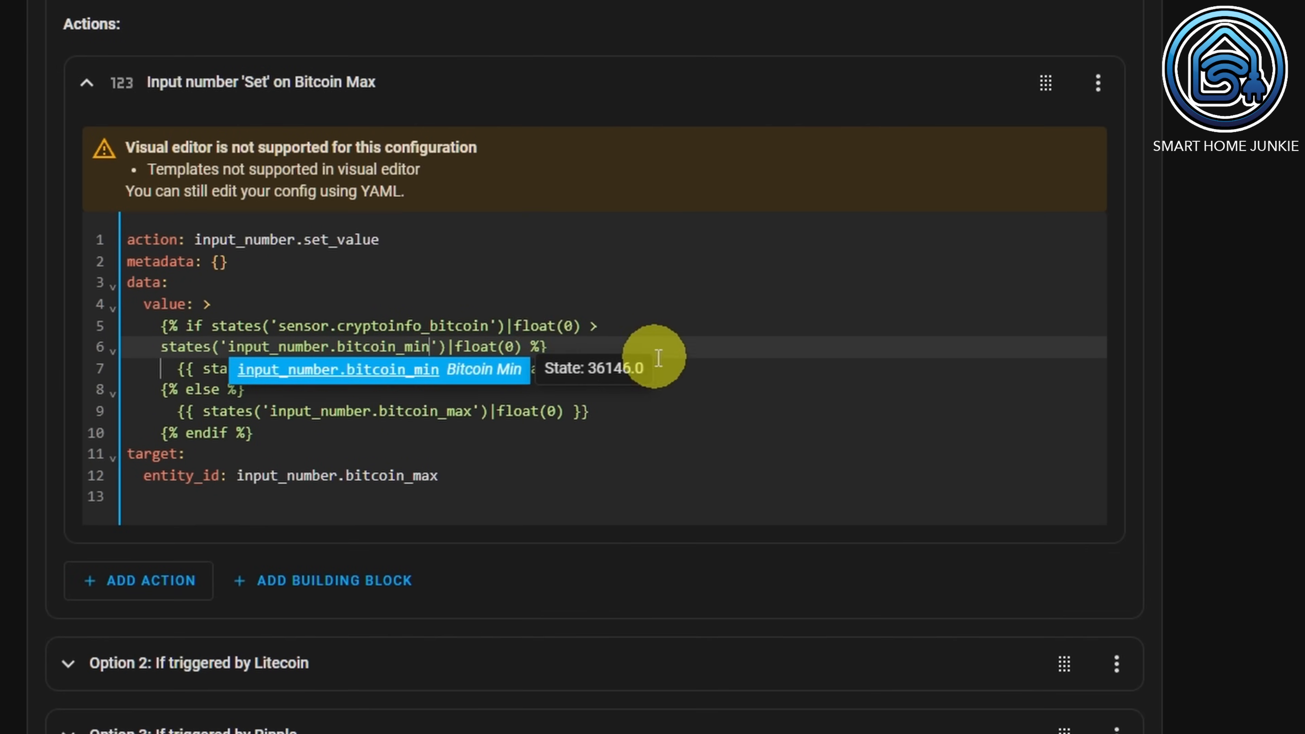
click(682, 367)
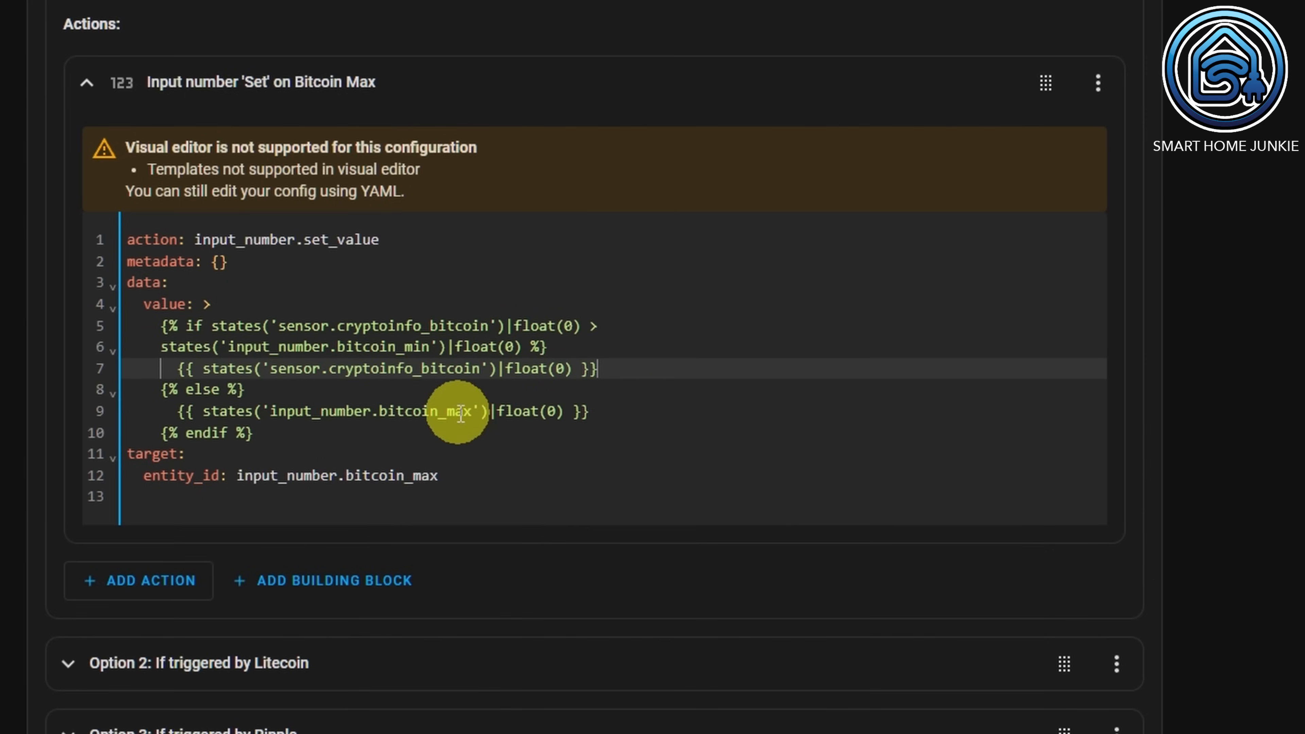
click(483, 411)
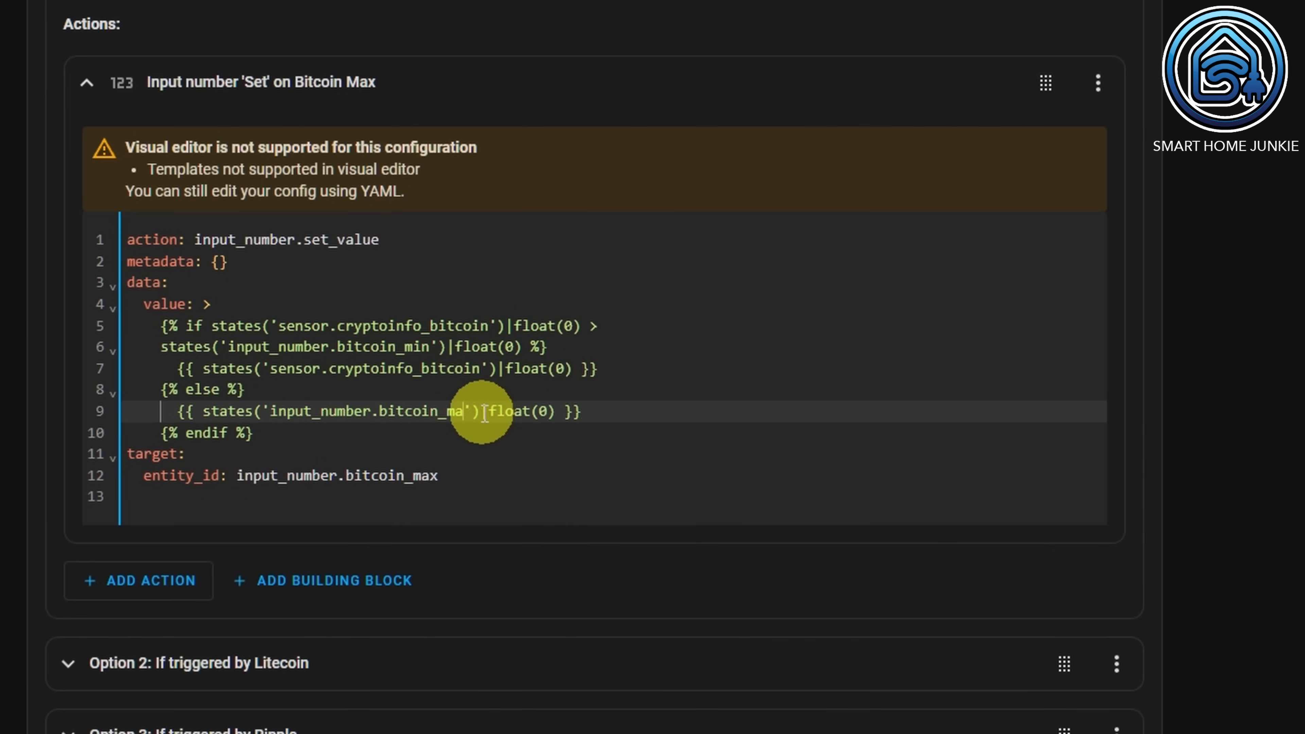
text(min)
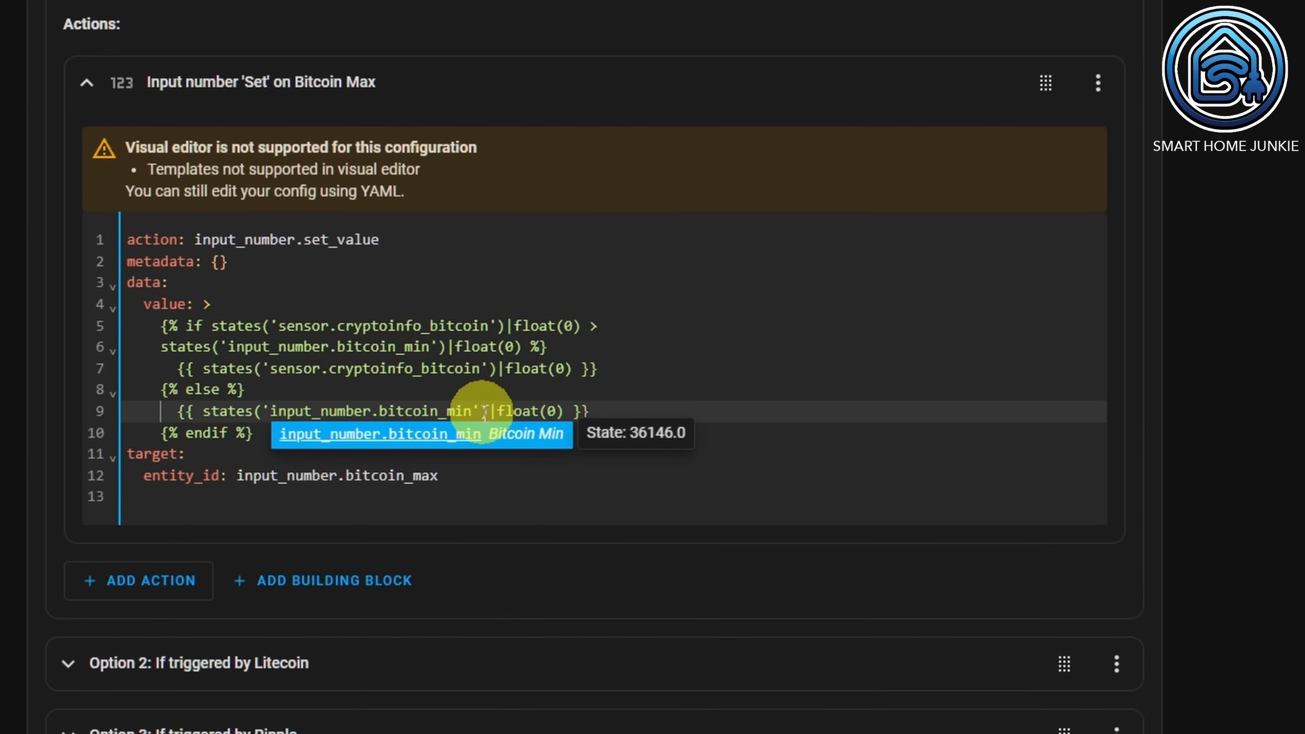
Step: Set the action's target entity_id to input_number.bitcoin_min and place the cursor after the template's comparison operator
click(467, 475)
key(BackSpace)
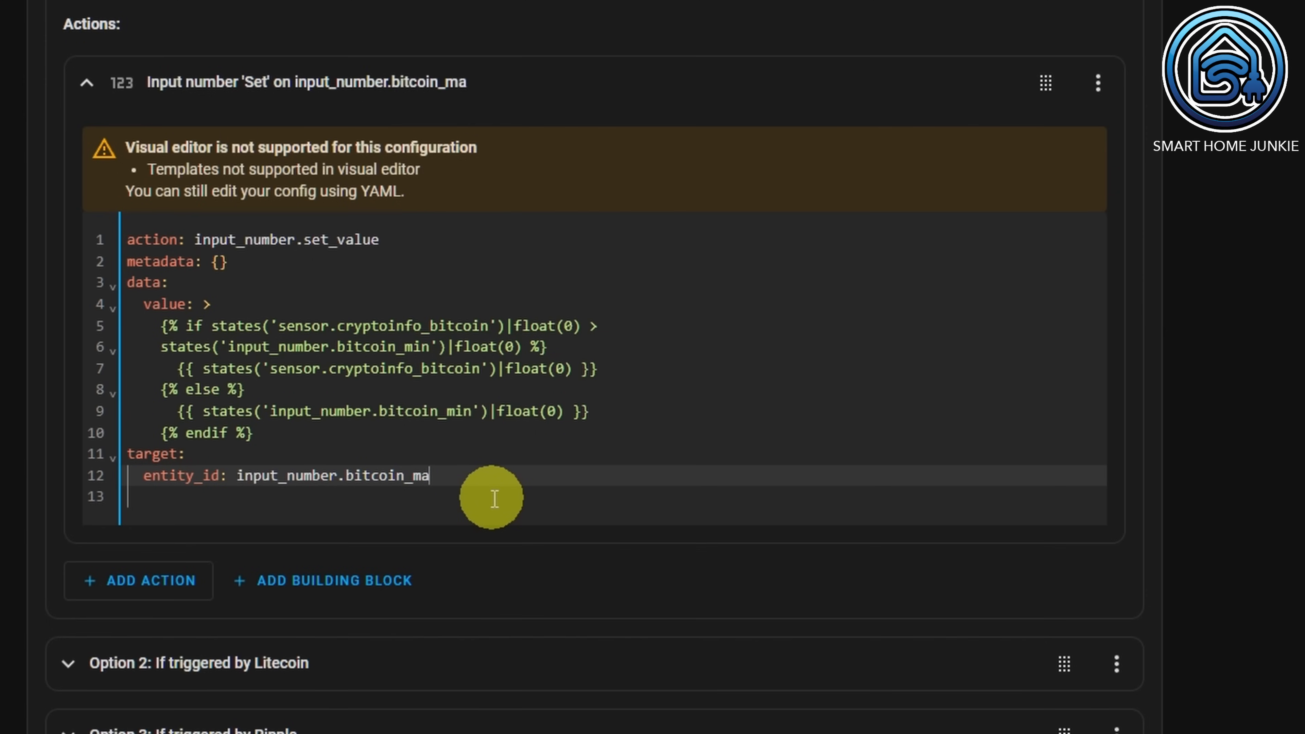
text(mib)
key(BackSpace)
text(n)
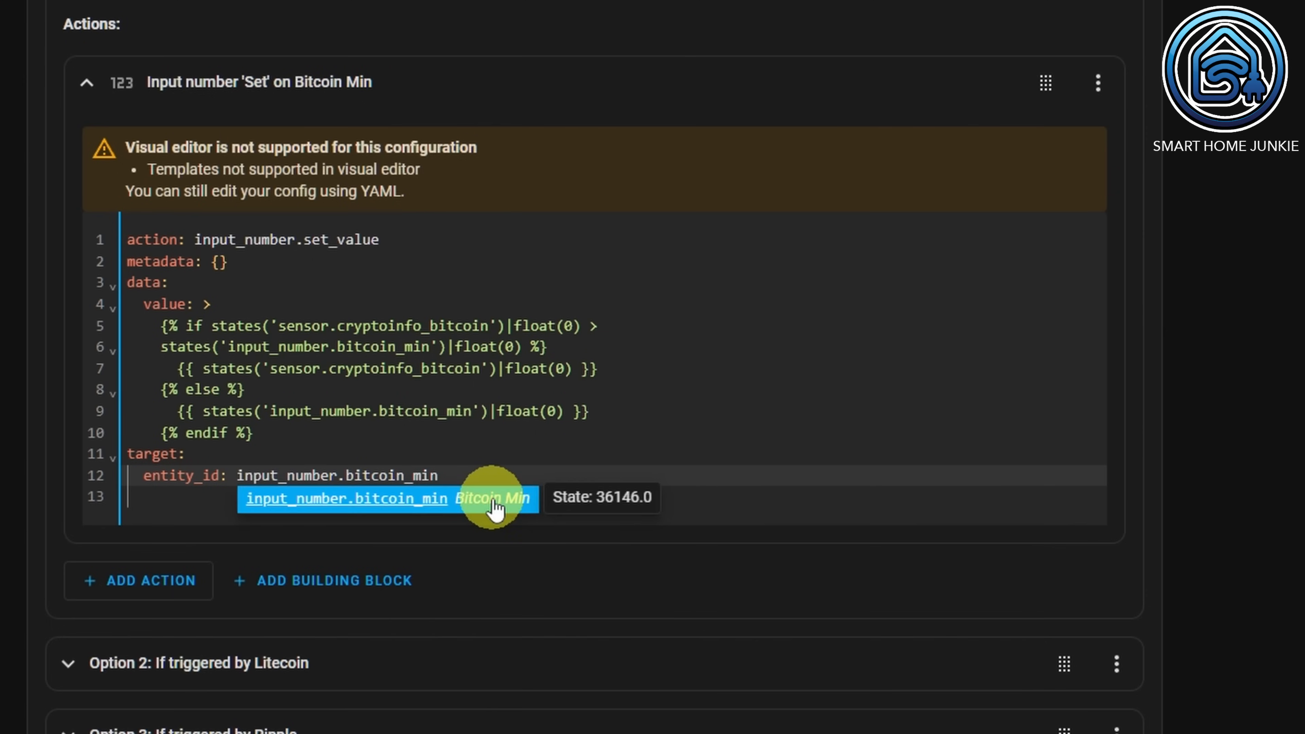
click(582, 456)
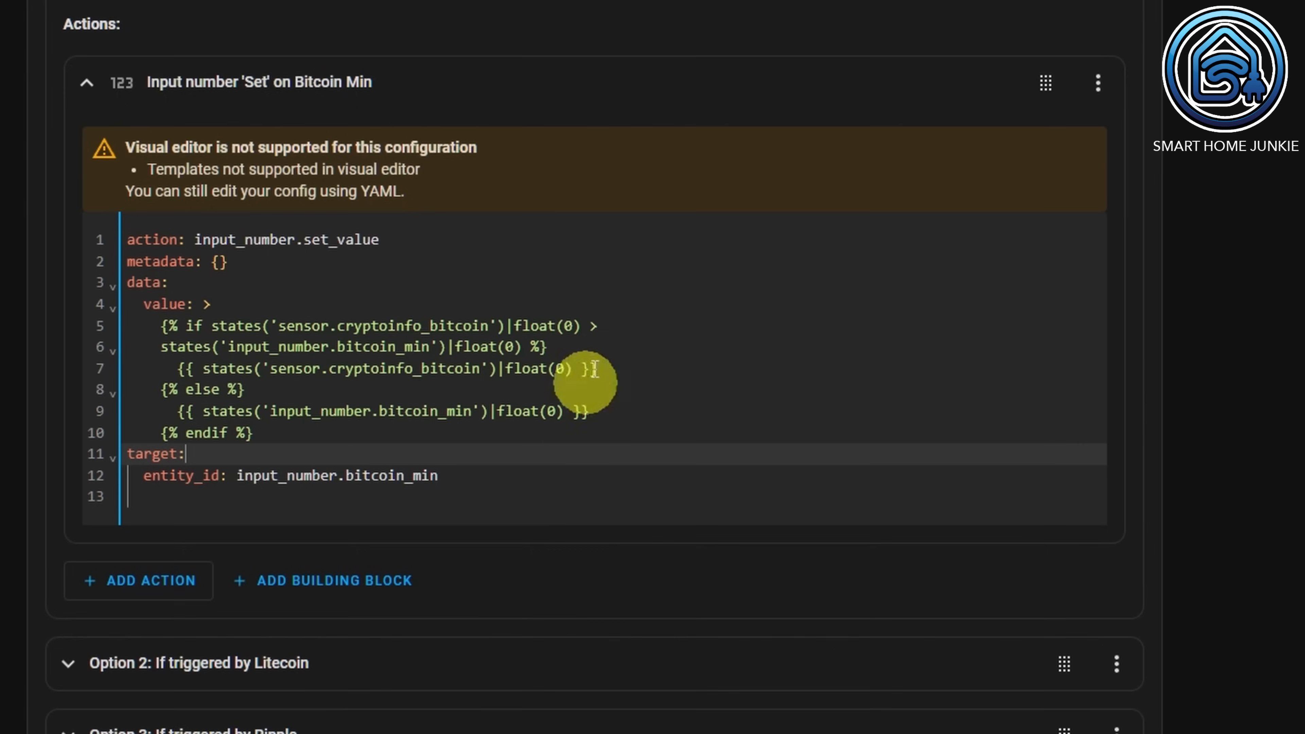
click(607, 324)
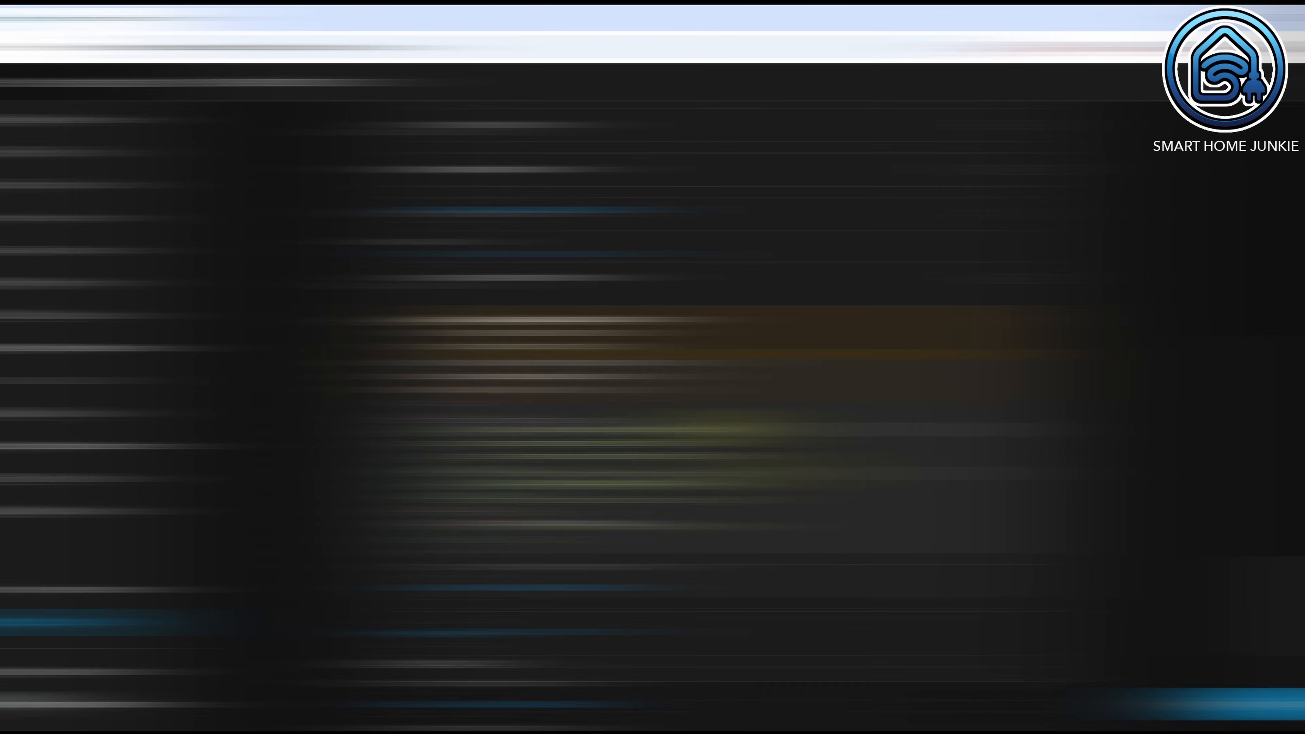
Step: Save the new automation under the name "Crypto: Set Minimum Values"
click(1260, 712)
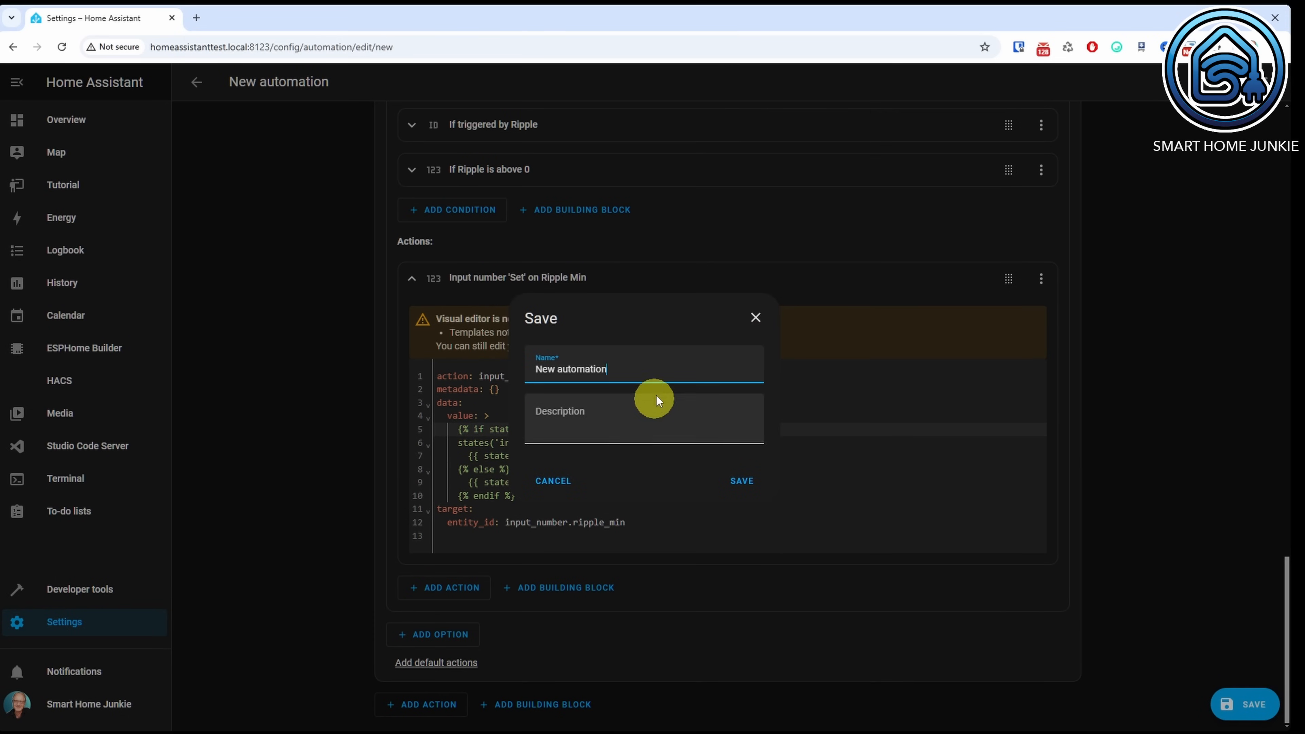
key(BackSpace)
key(BackSpace)
key(BackSpace)
key(BackSpace)
key(BackSpace)
key(BackSpace)
key(BackSpace)
key(BackSpace)
key(BackSpace)
key(BackSpace)
key(BackSpace)
key(BackSpace)
key(BackSpace)
key(BackSpace)
text(Crypte: Set Minimum Values)
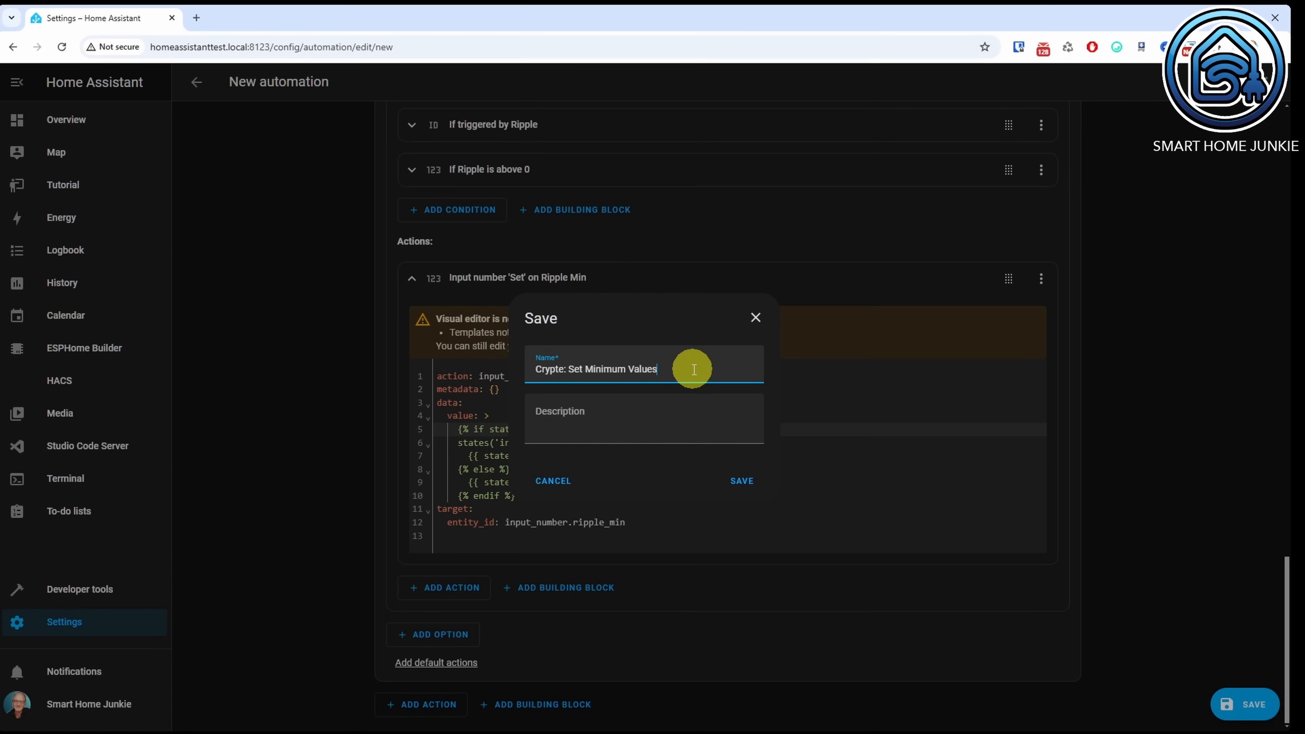
click(742, 482)
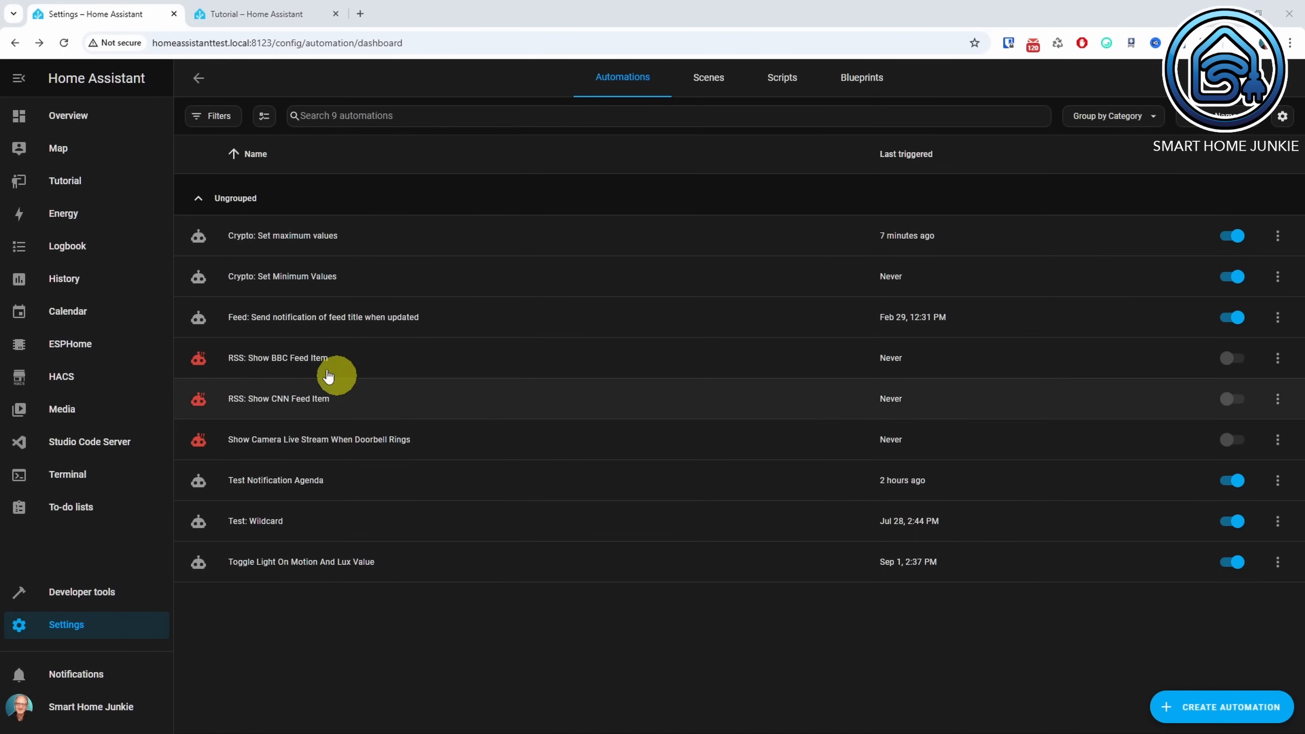
Step: Open the Tutorial dashboard for editing and add a Tile card for the Bitcoin Min entity to the Bitcoin section
click(59, 181)
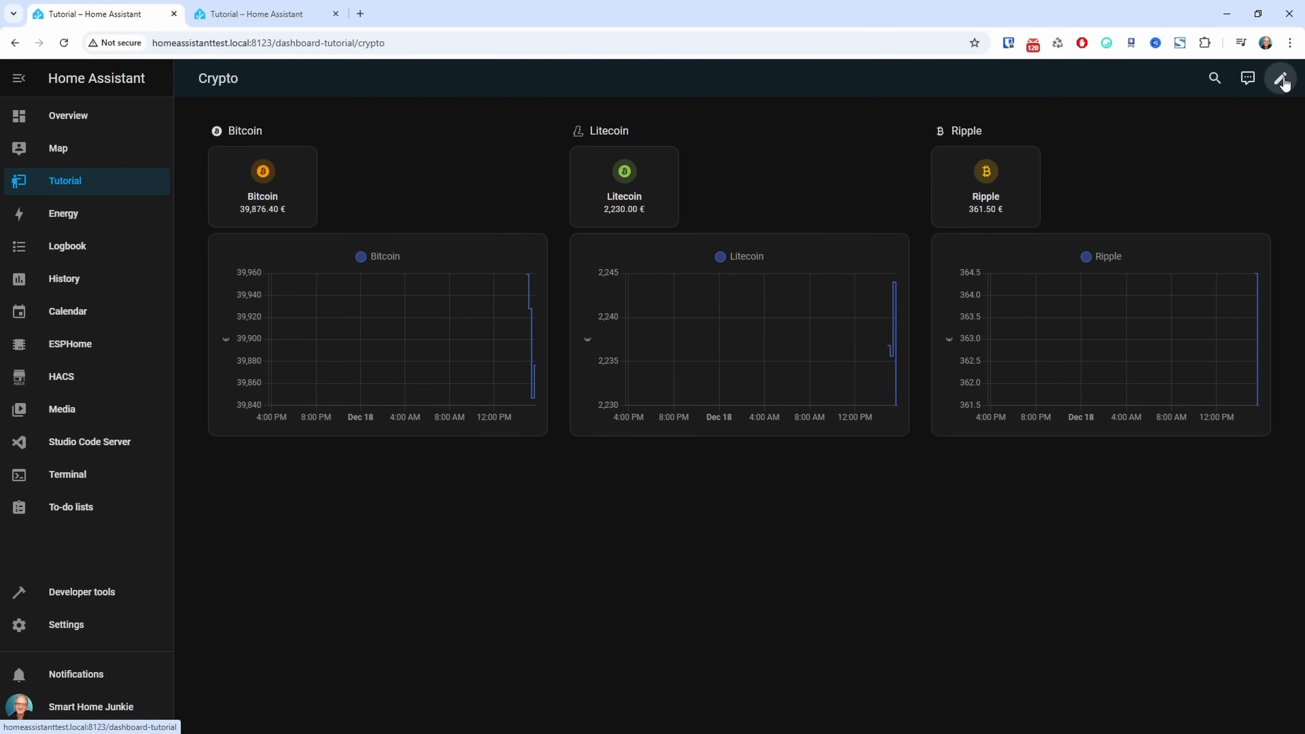
click(1281, 78)
click(254, 554)
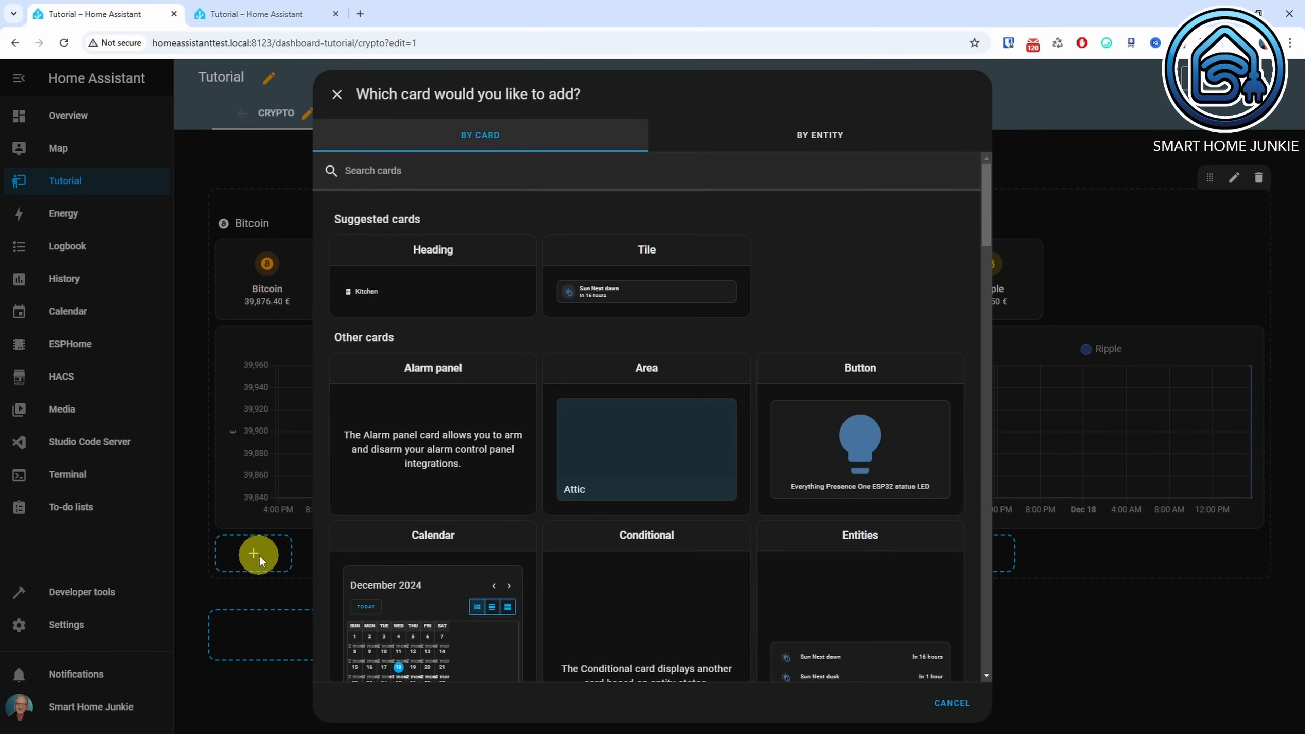
click(641, 295)
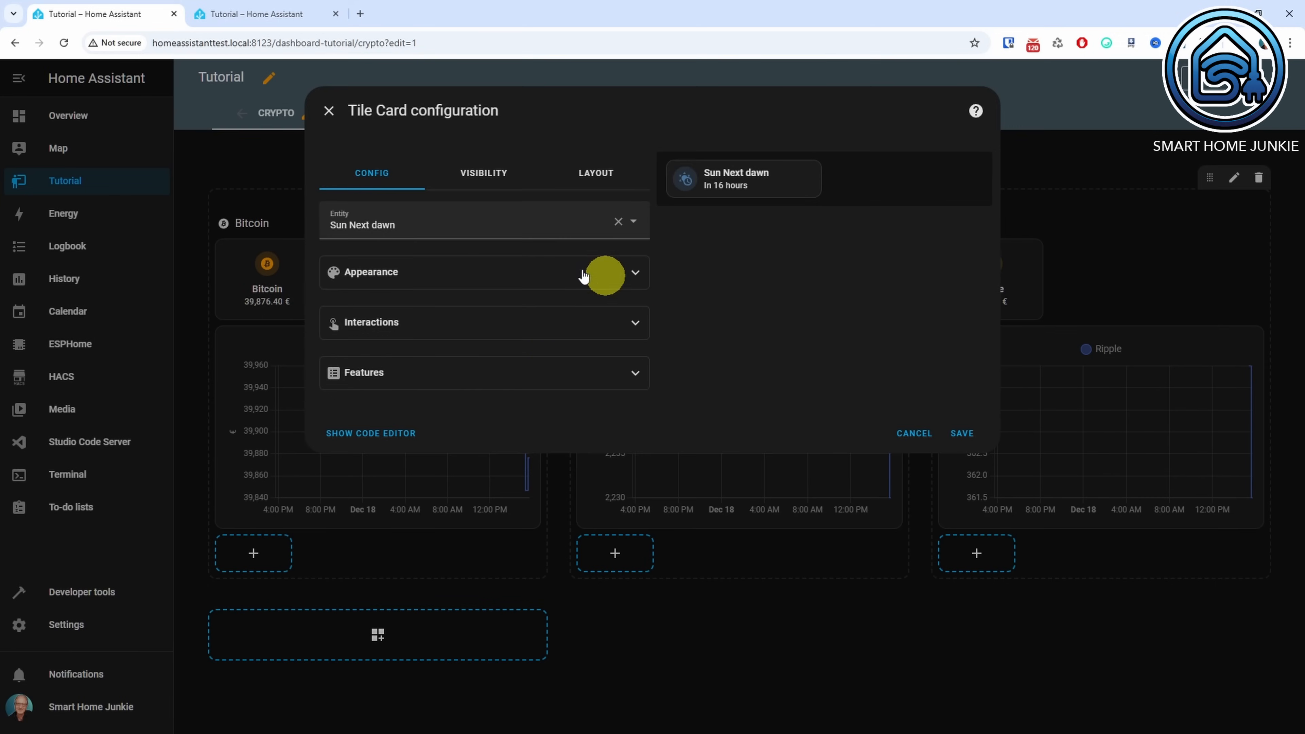
drag(411, 225, 327, 226)
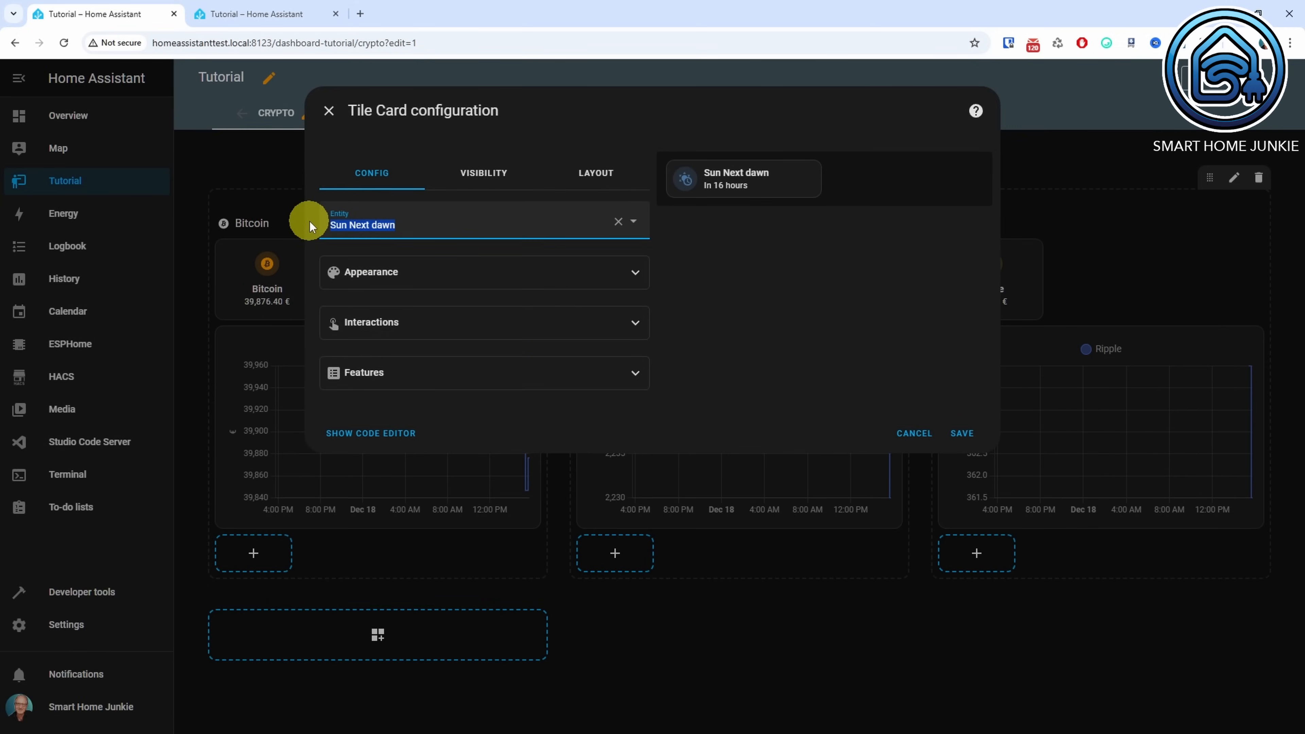
text(Bitcoin Min)
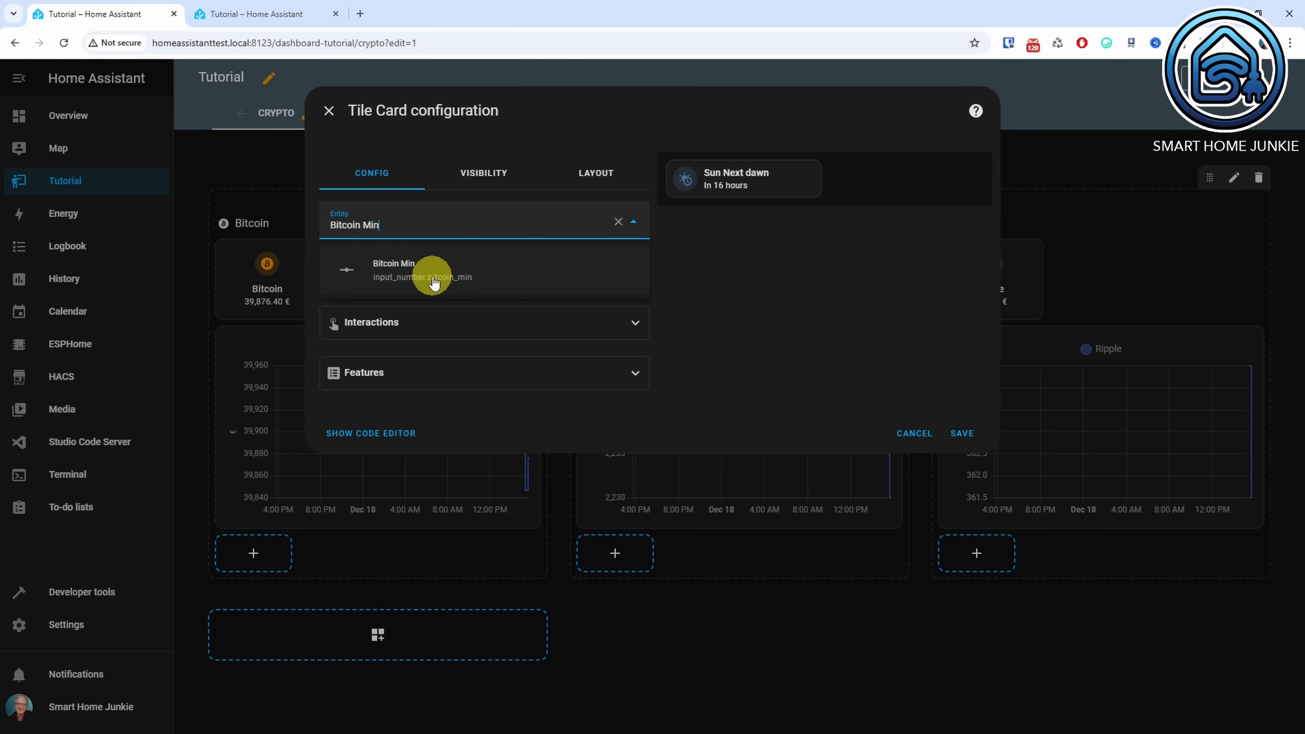
click(433, 276)
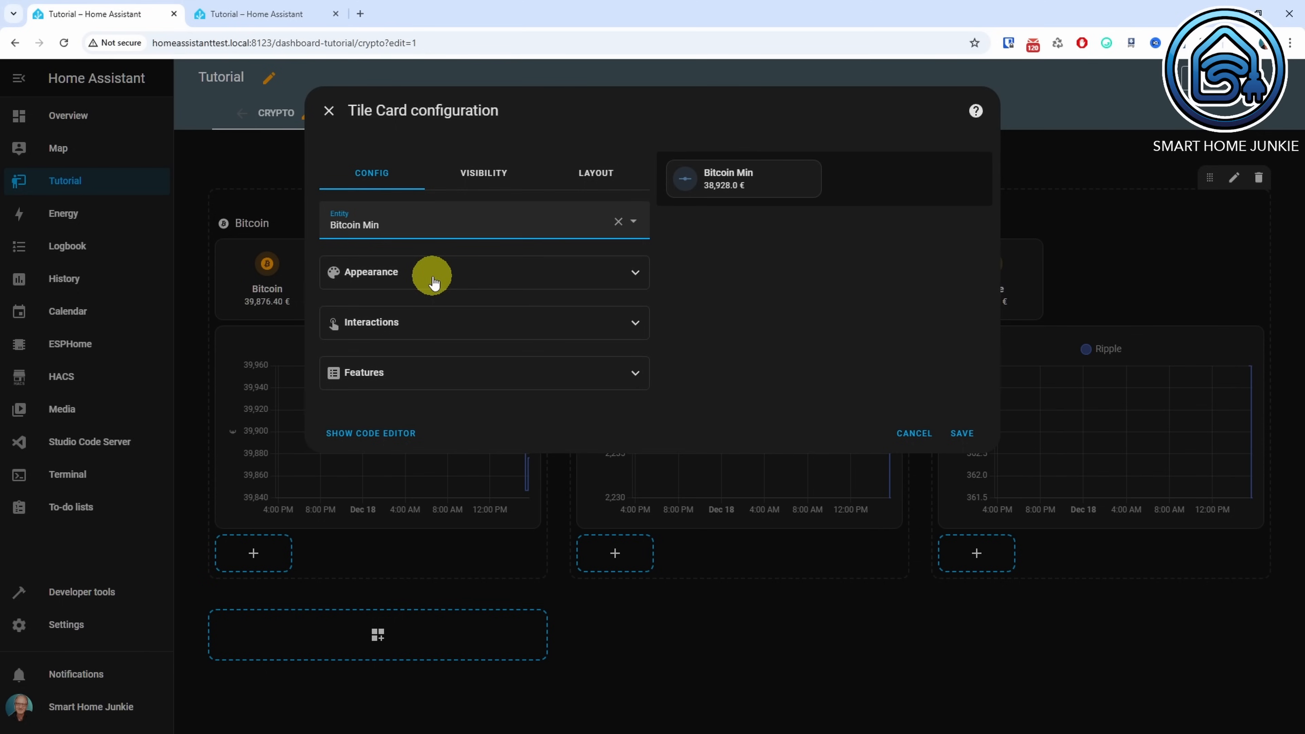
Step: Set the Bitcoin Min tile's appearance to the color Red, a vertical layout and the icon mdi:bitcoin
click(433, 280)
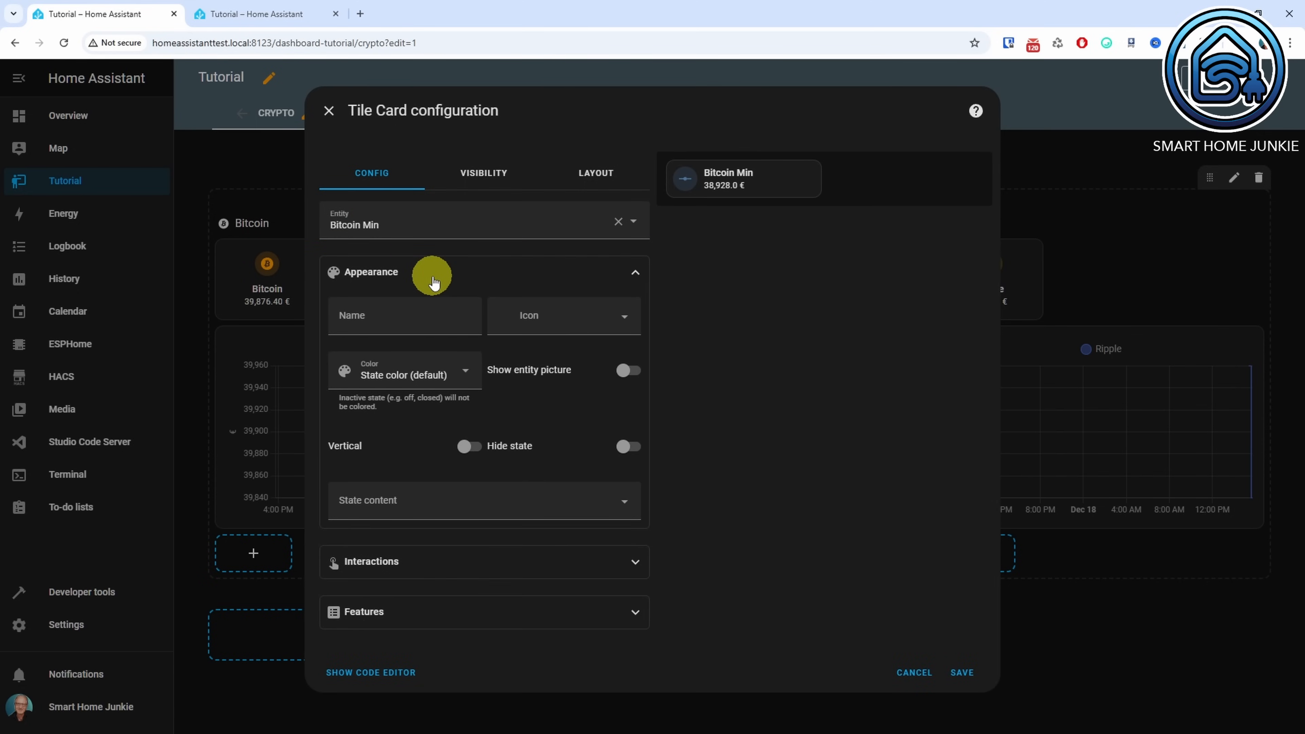
click(461, 380)
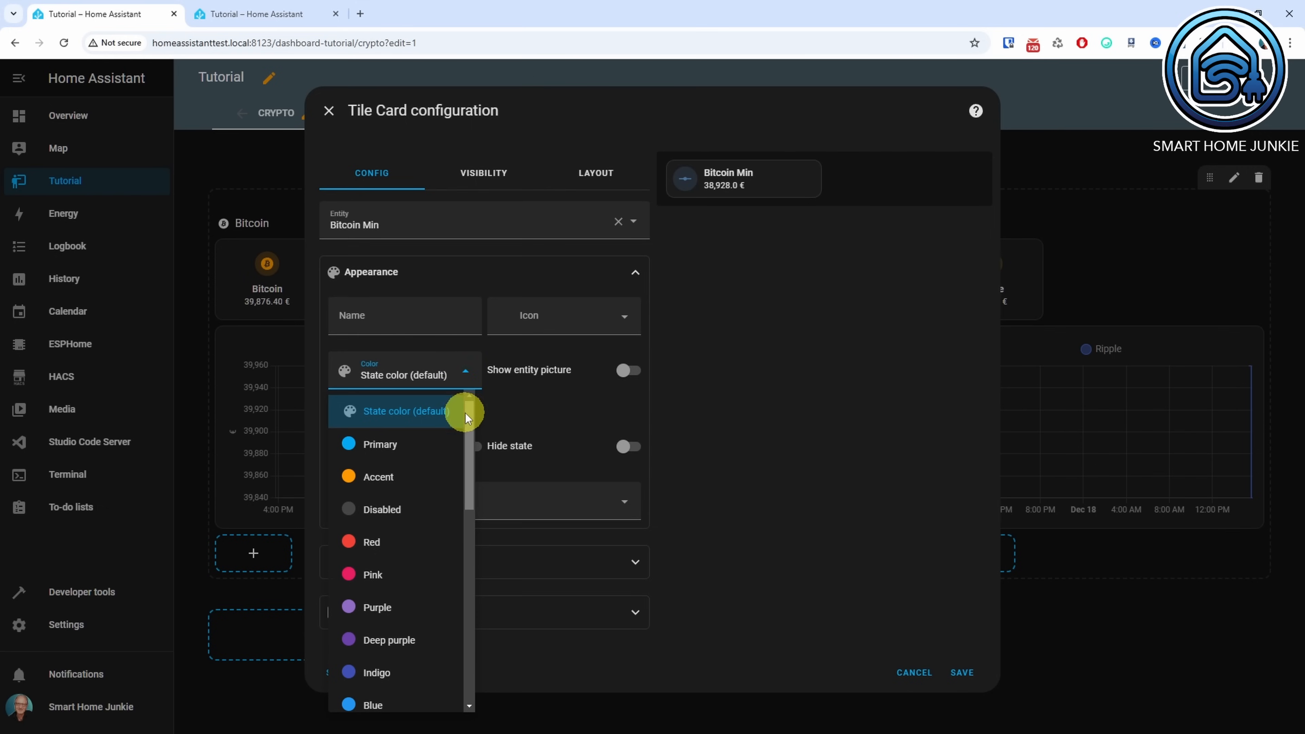
click(391, 542)
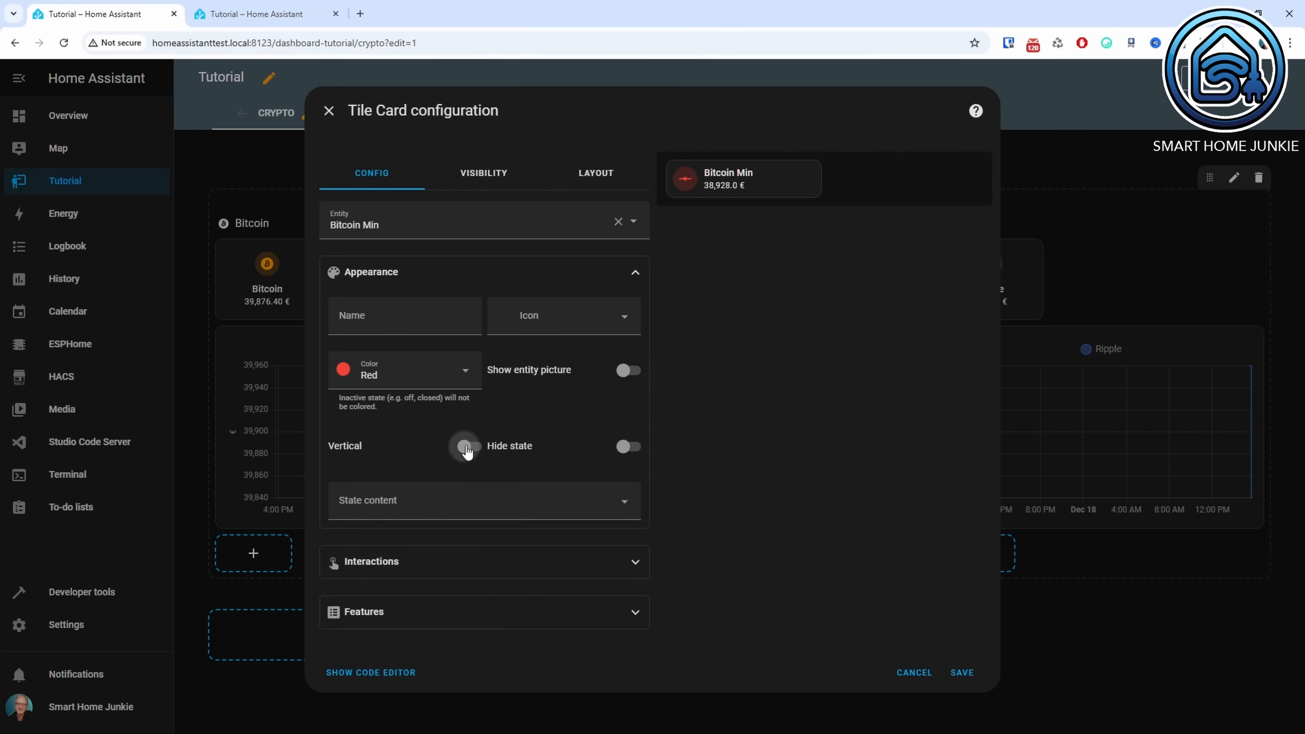
click(466, 447)
click(551, 321)
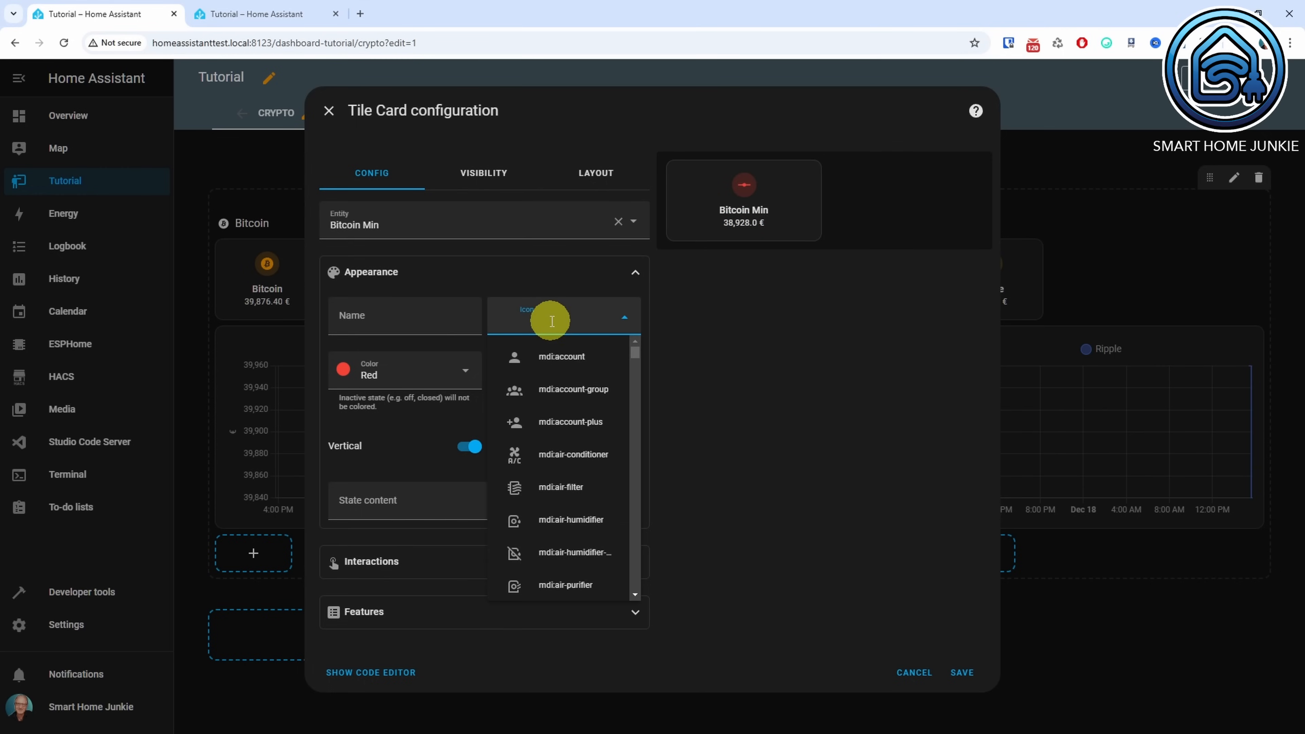
text(bit)
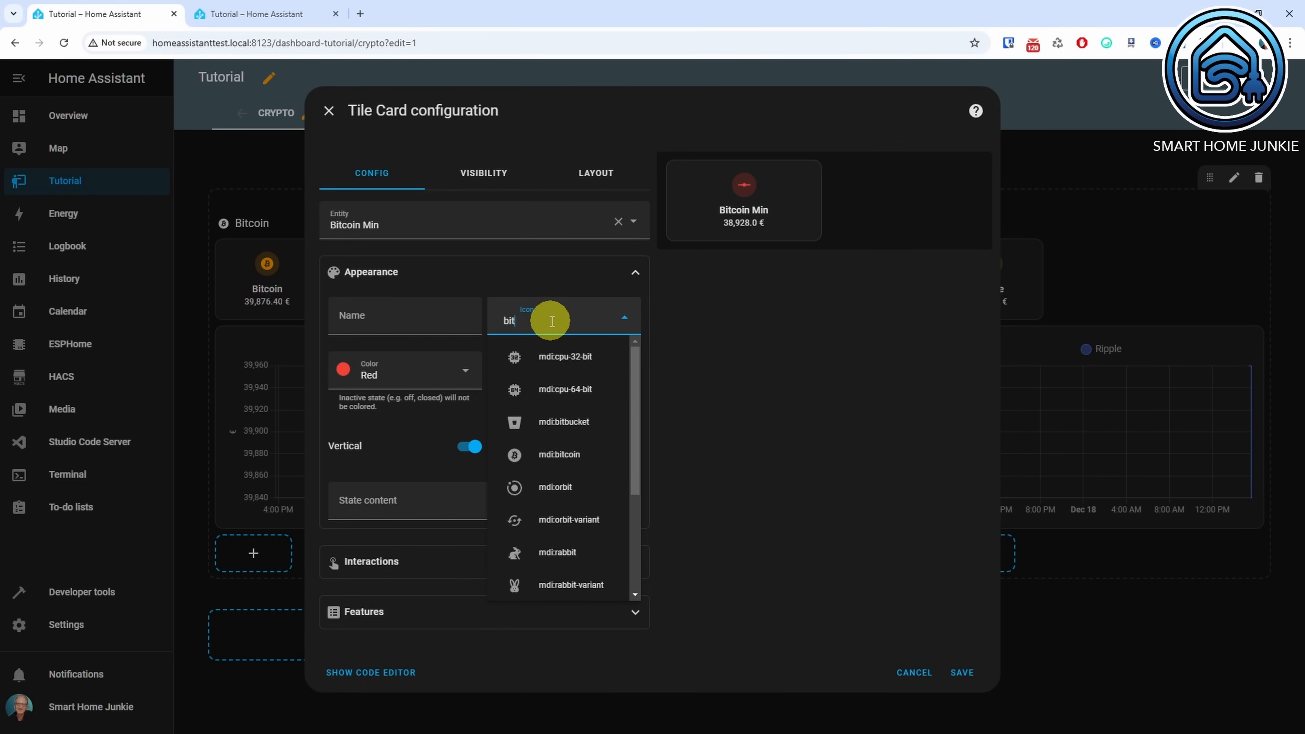
text(coin)
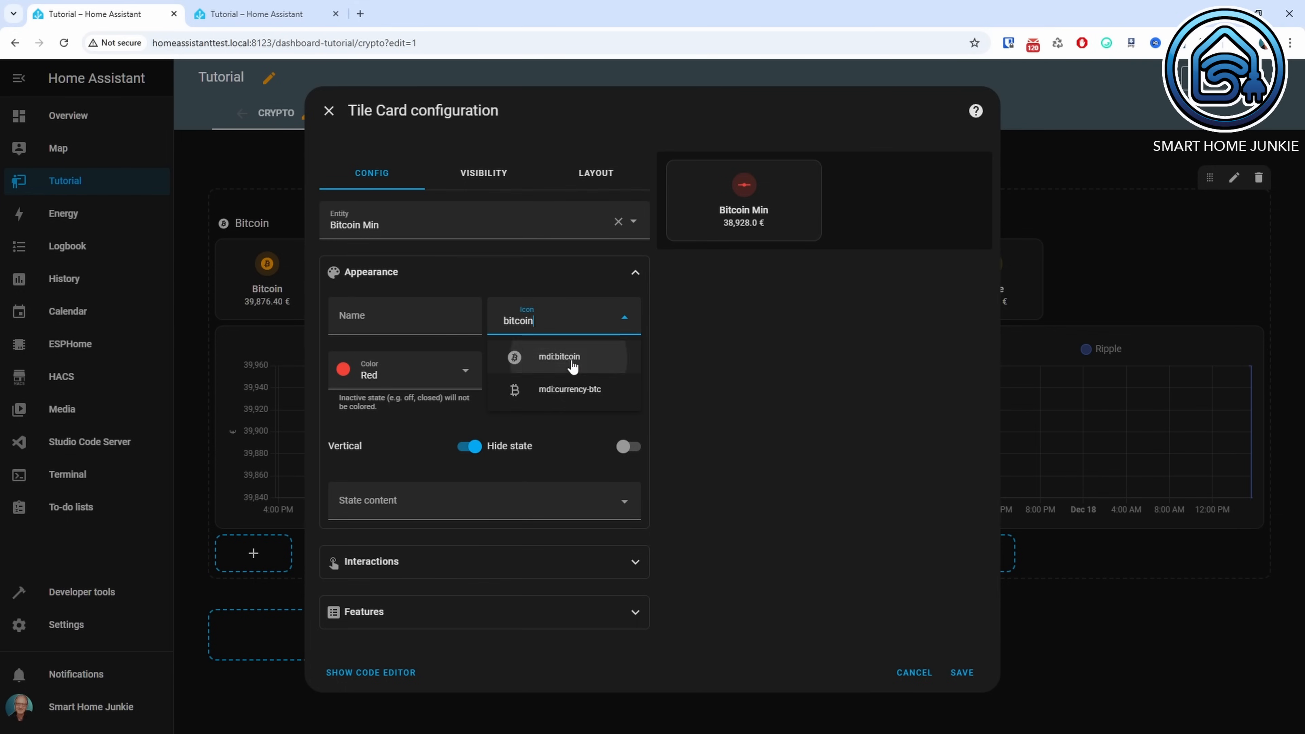
click(565, 358)
Step: Enable precise mode for the Bitcoin Min tile, narrow it to a third of the section's width and save the card
click(612, 174)
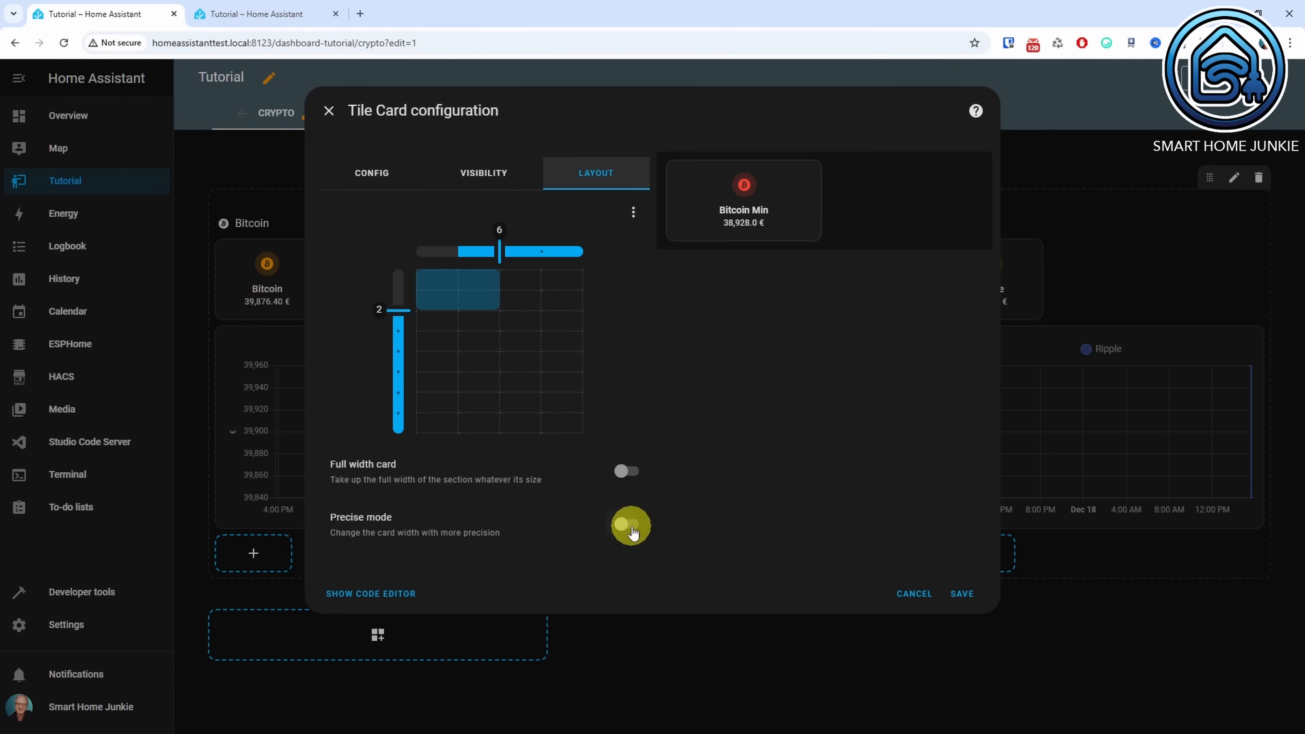
click(633, 525)
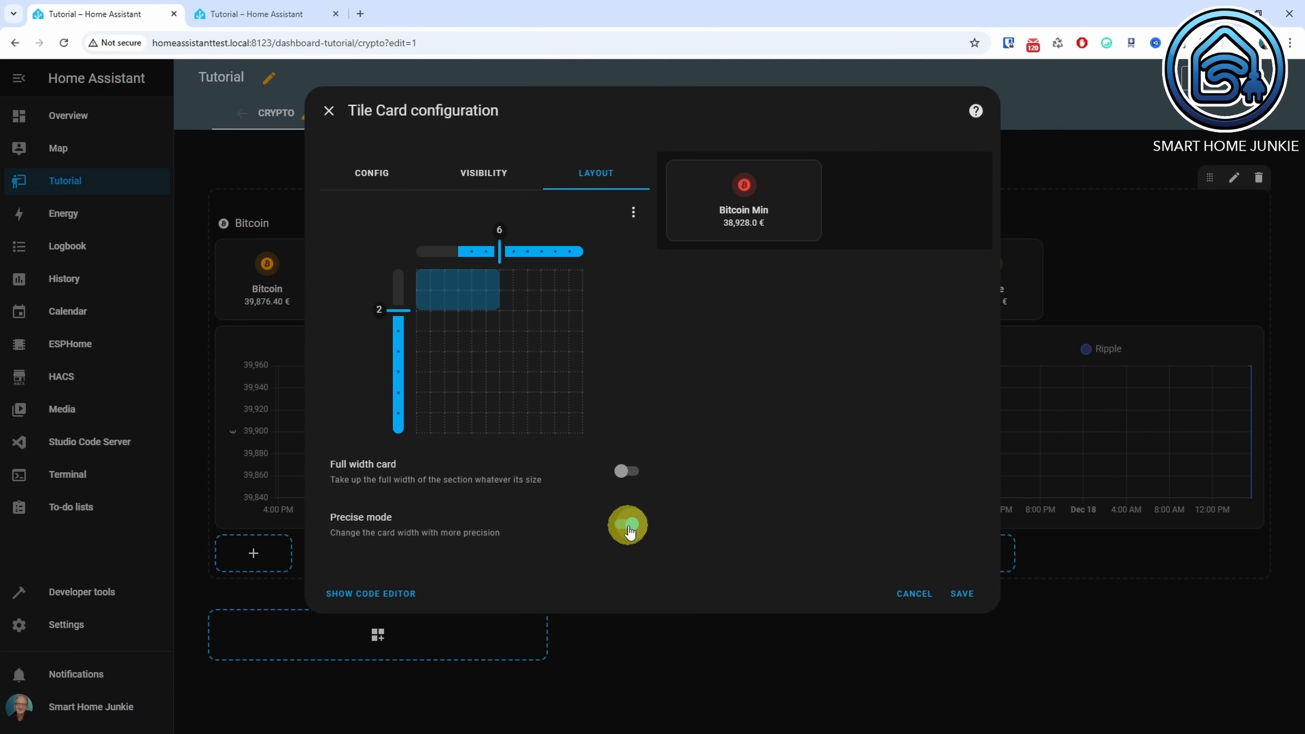
click(469, 303)
click(962, 594)
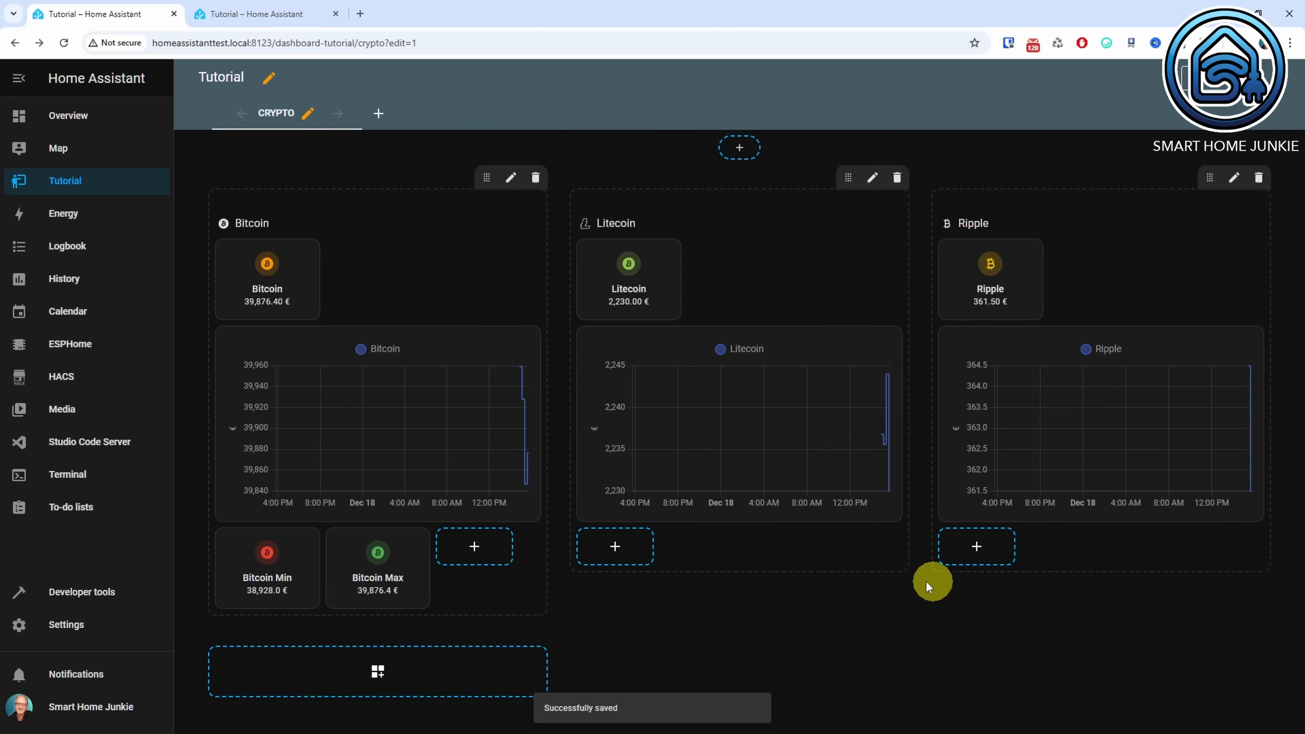
Step: Arrange the Bitcoin tiles above the history graph in the order Bitcoin Min, Bitcoin, Bitcoin Max
drag(272, 579, 282, 296)
drag(303, 580, 495, 293)
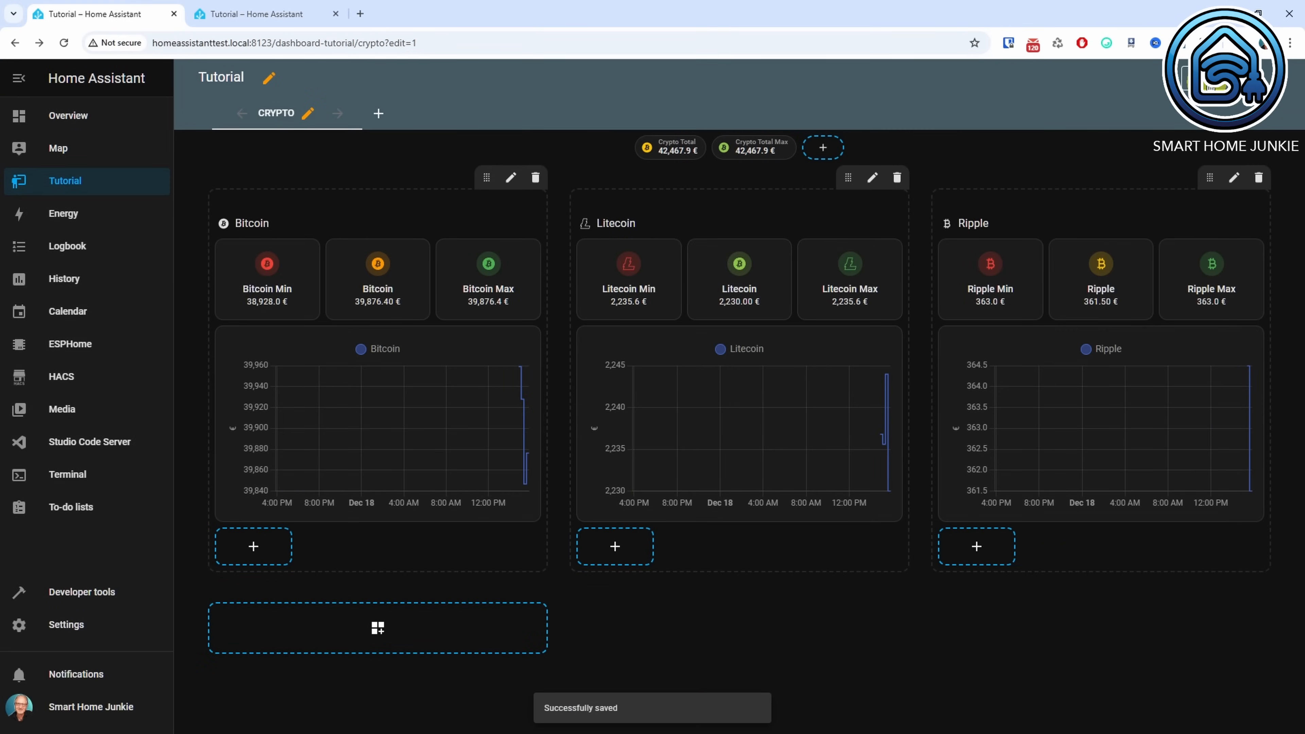
click(1186, 77)
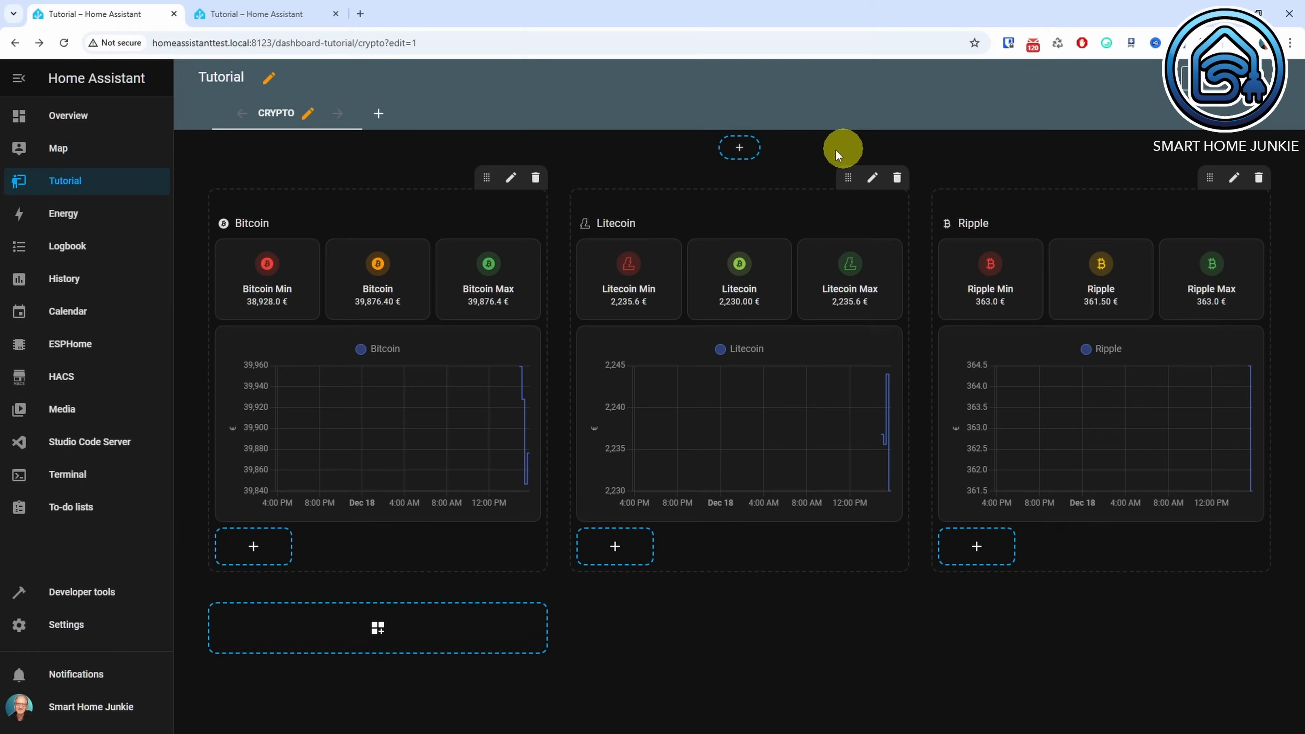
Step: Add an Entity badge to the Crypto view and assign it the Crypto Total entity (sensor.crypto_total)
click(738, 149)
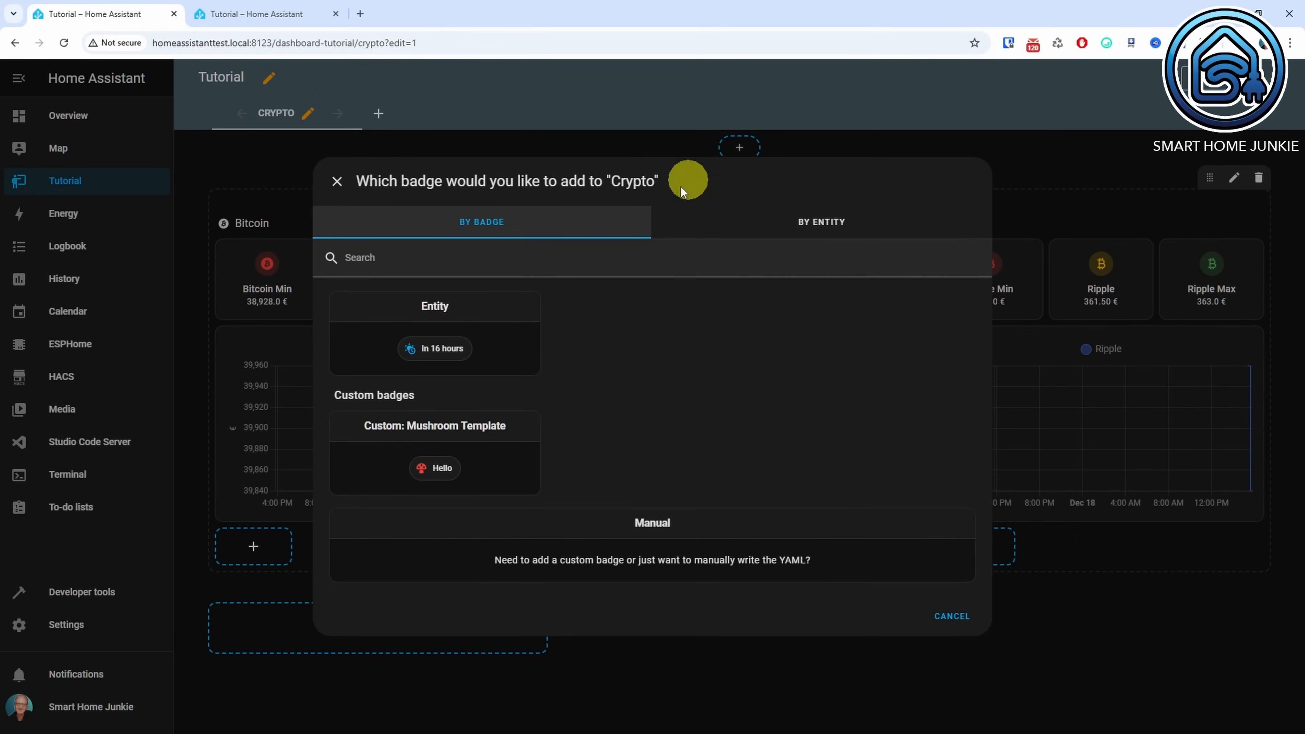
click(437, 351)
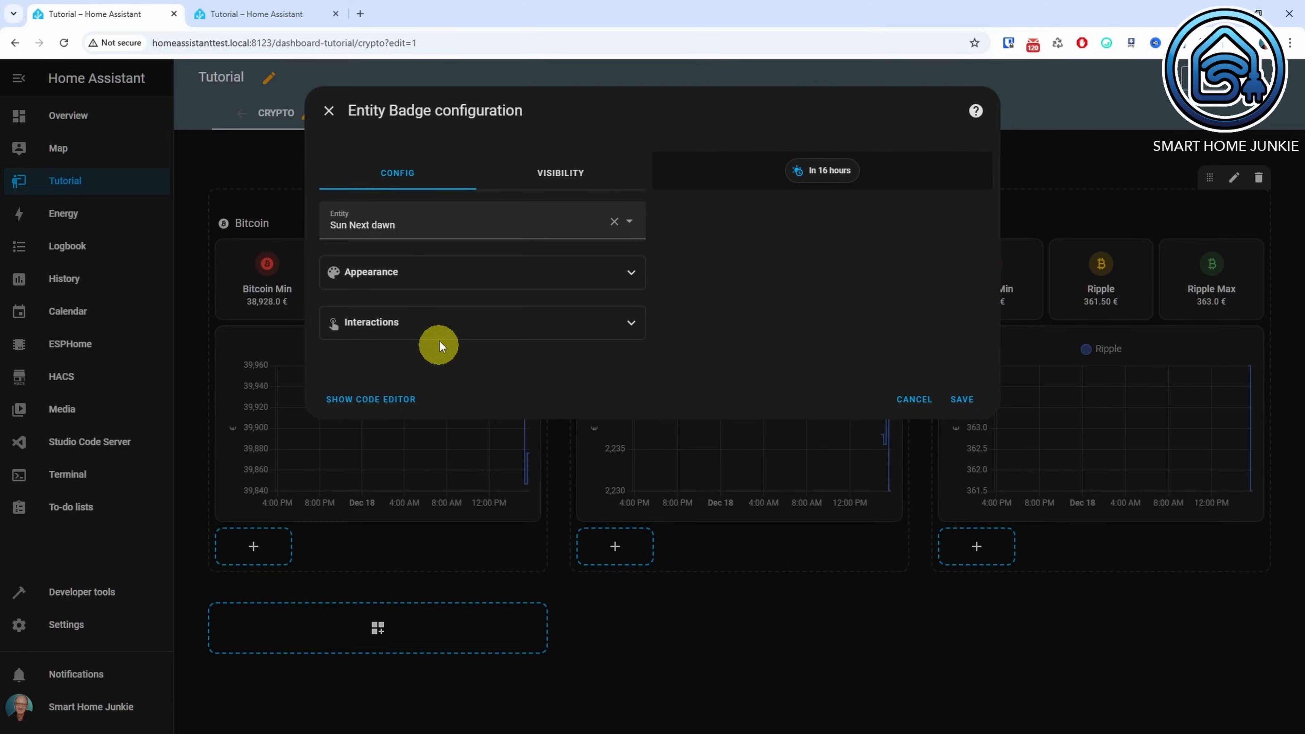
drag(416, 225, 311, 225)
text(crypto)
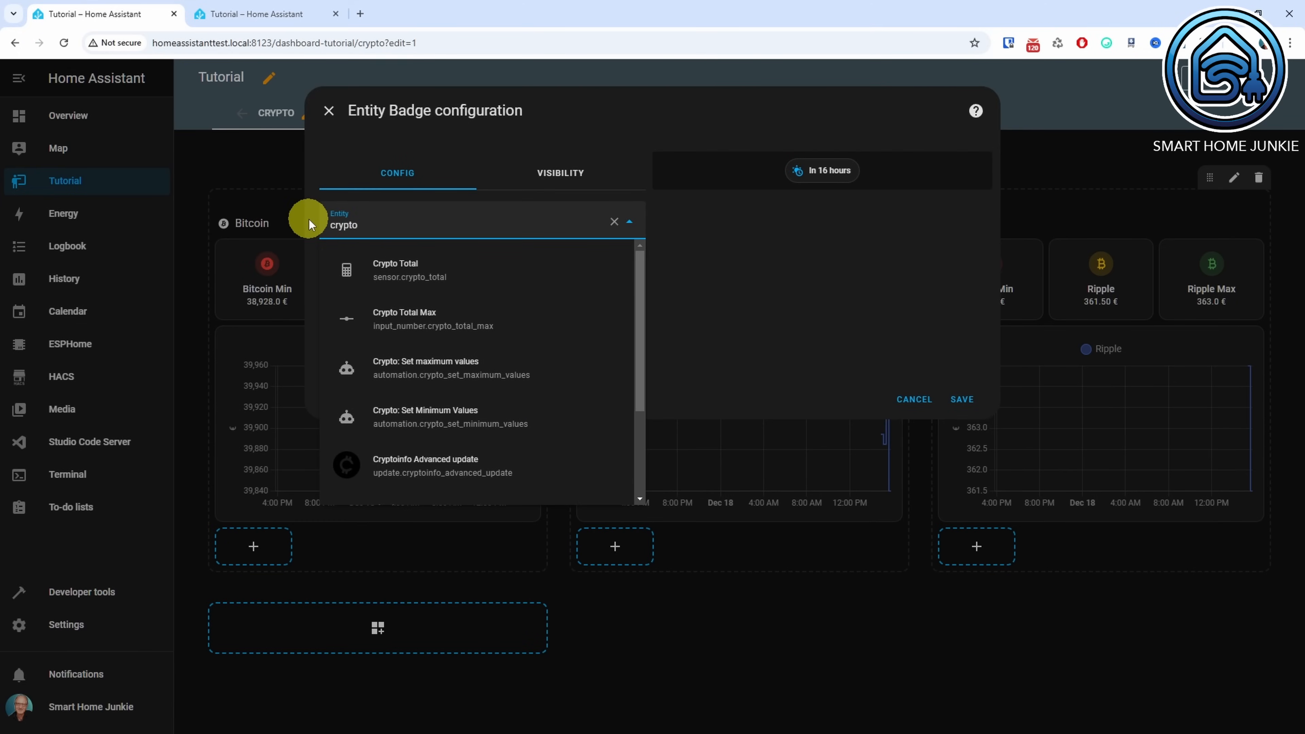
click(417, 274)
Step: Give the Crypto Total badge the icon mdi:bitcoin and the color Amber, display its name and save it
click(416, 275)
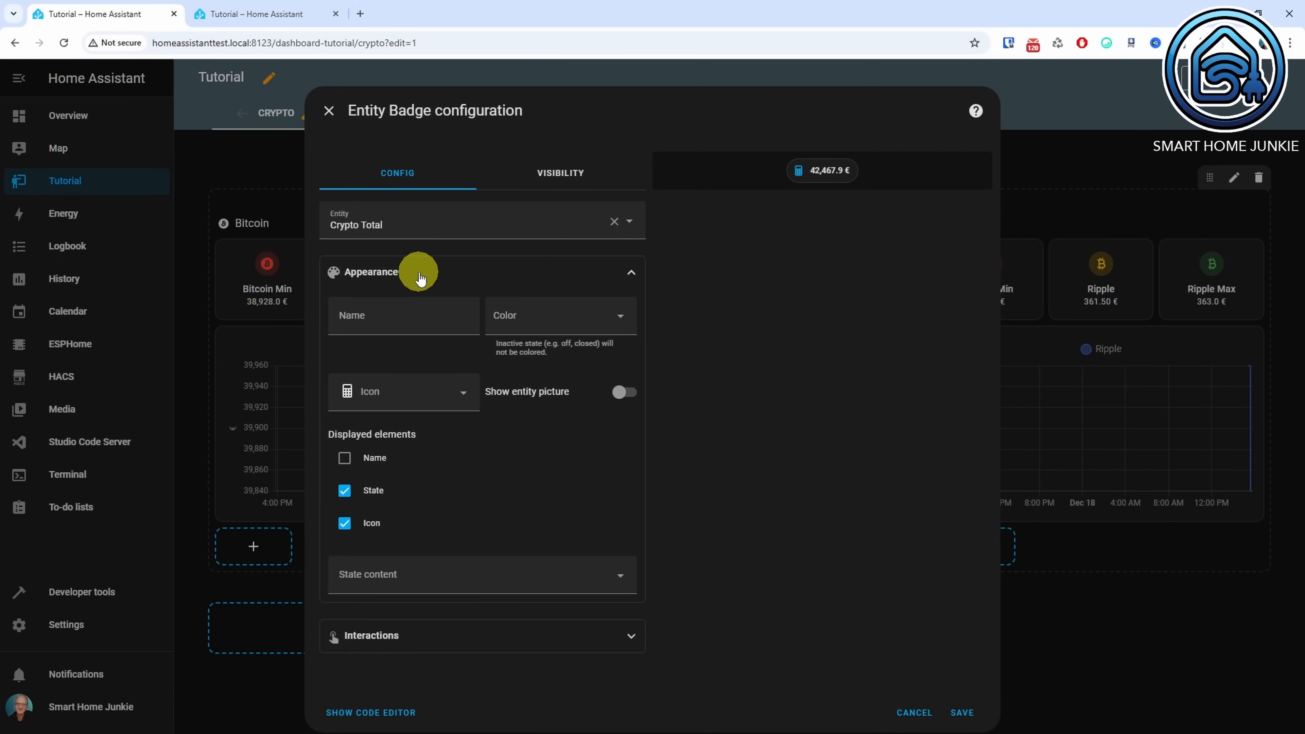
click(403, 392)
text(bitcoin)
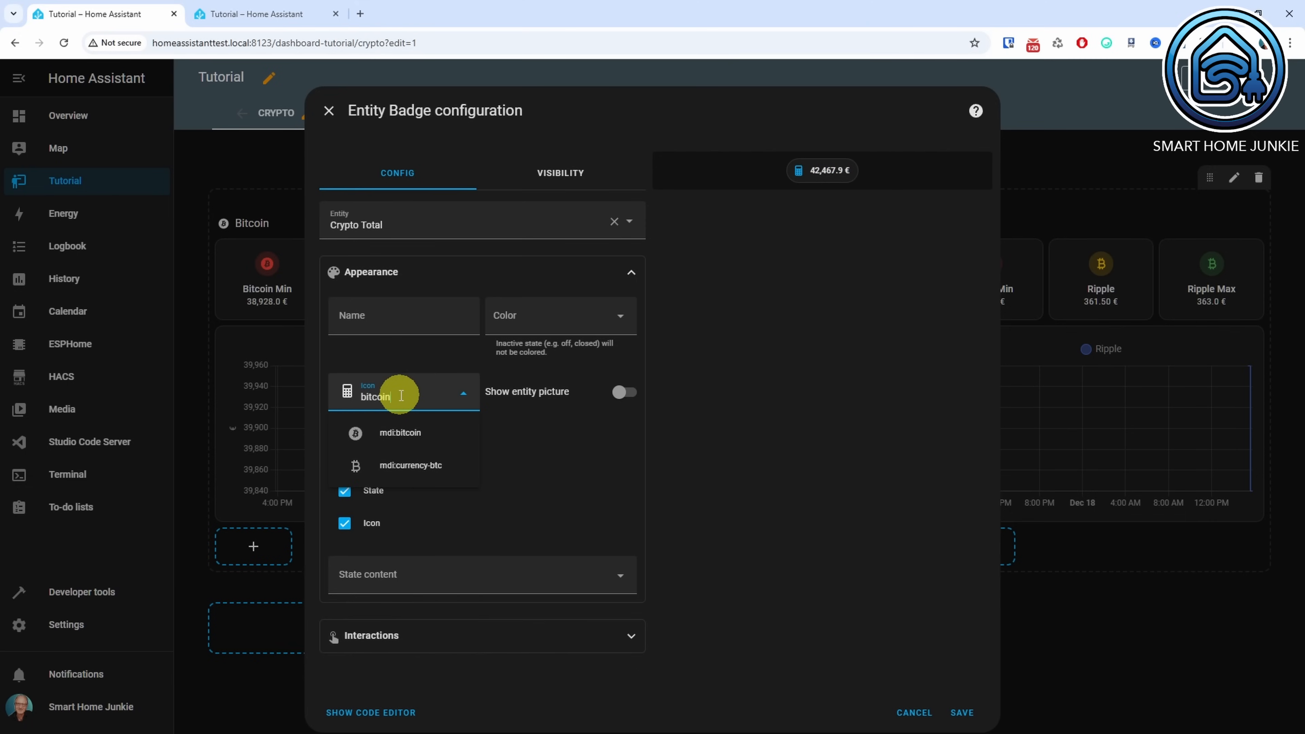
click(400, 433)
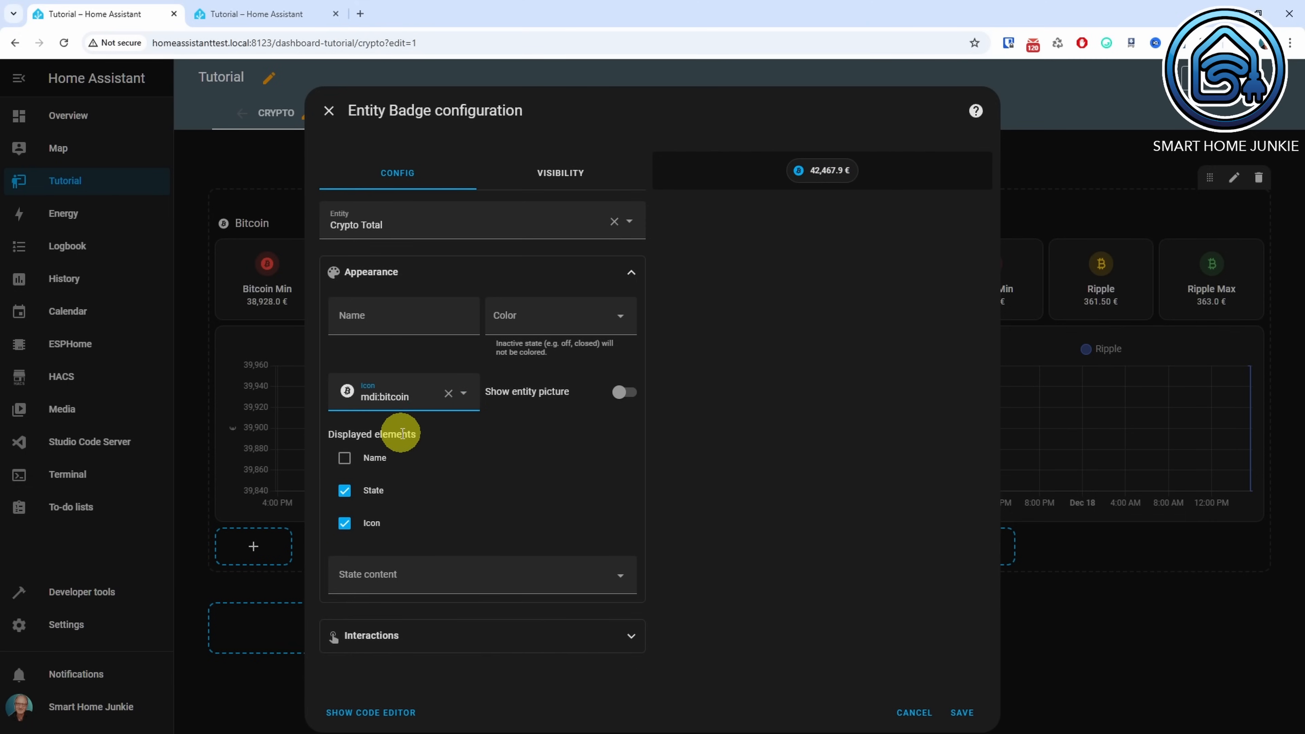
click(596, 321)
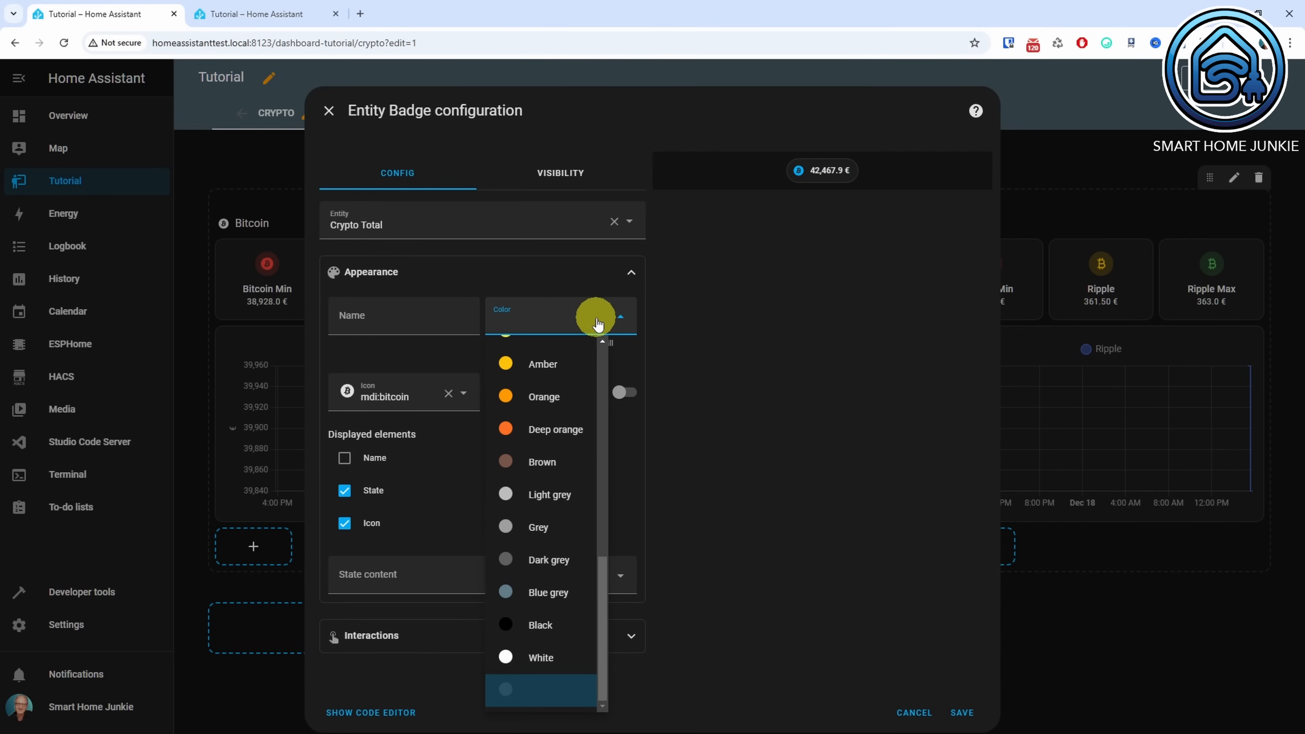
click(544, 363)
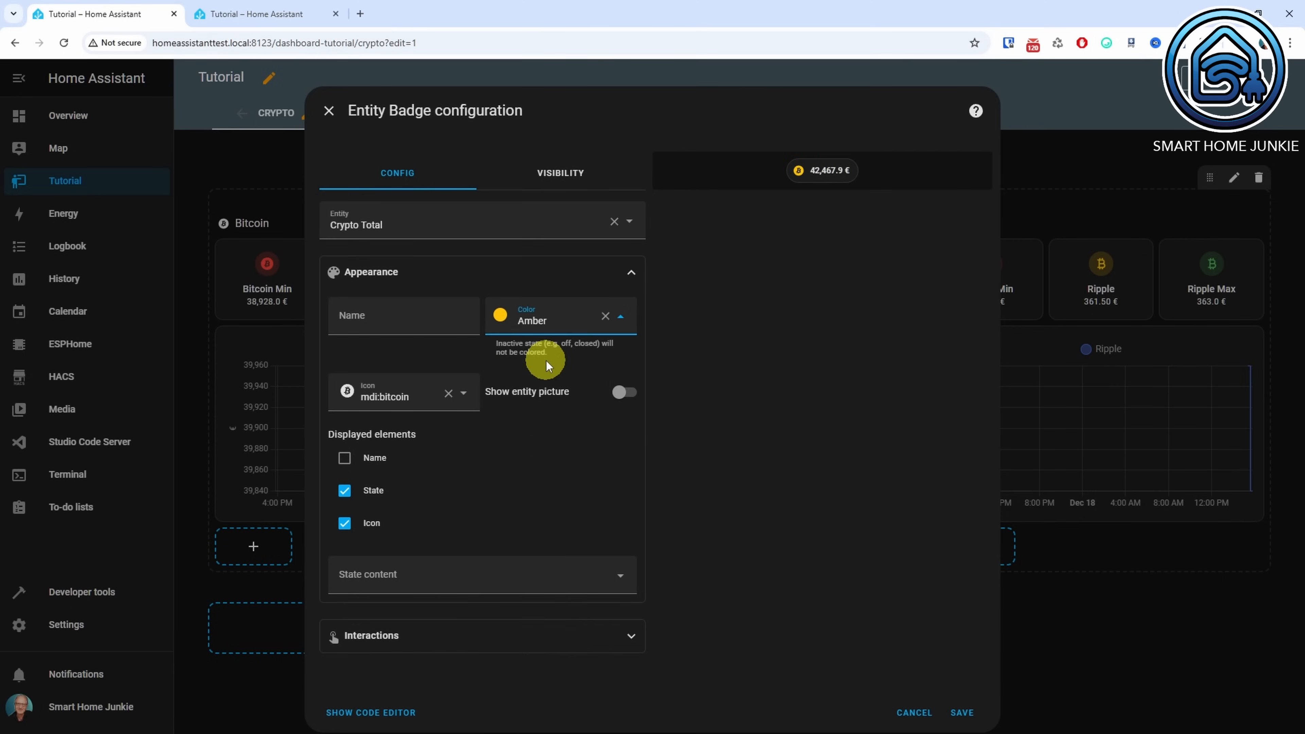
click(348, 462)
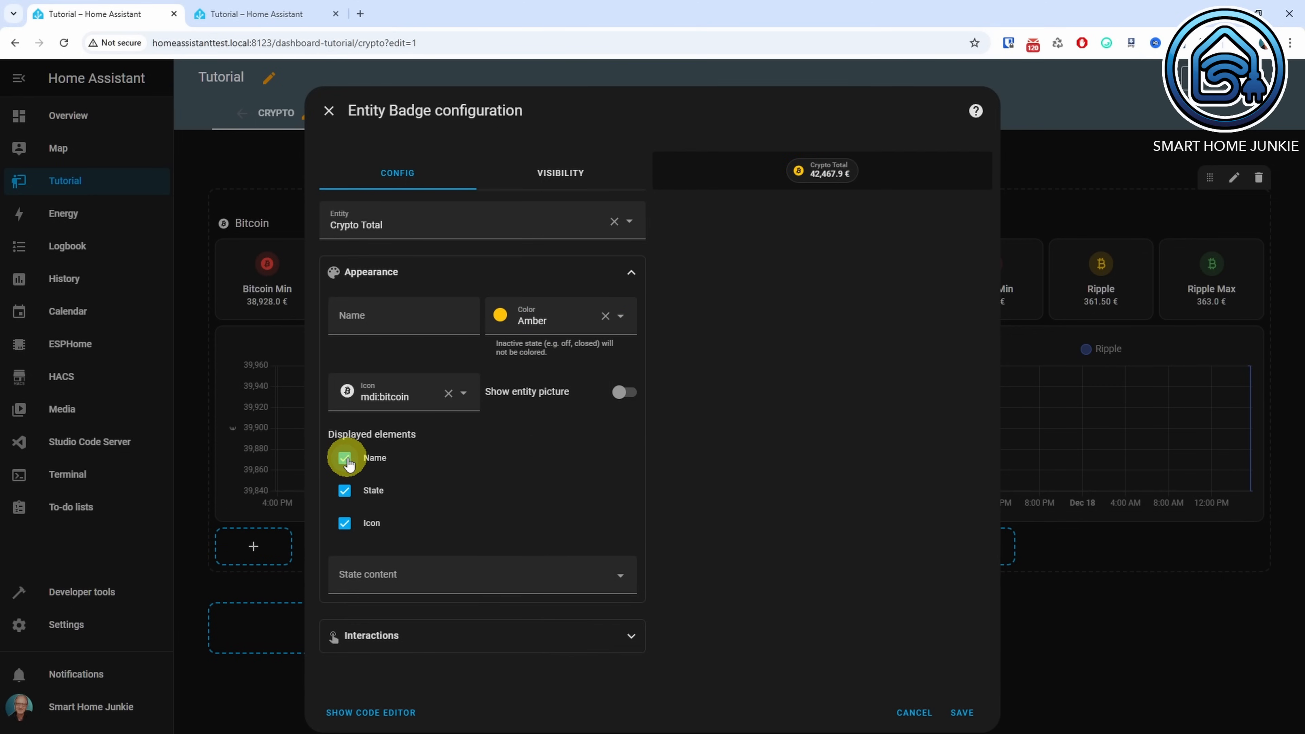
click(975, 718)
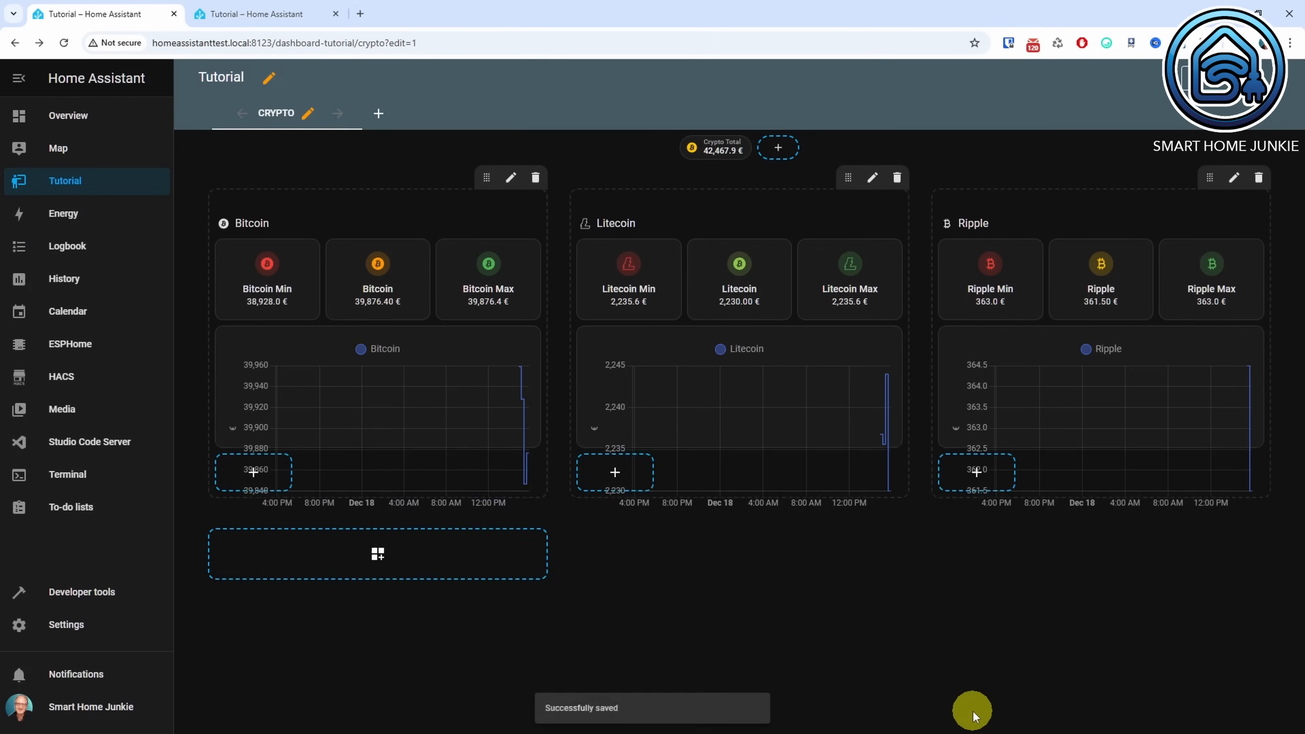
Step: Add a Crypto Total Max badge with a green Bitcoin icon and its name displayed, and finish editing the dashboard
click(779, 148)
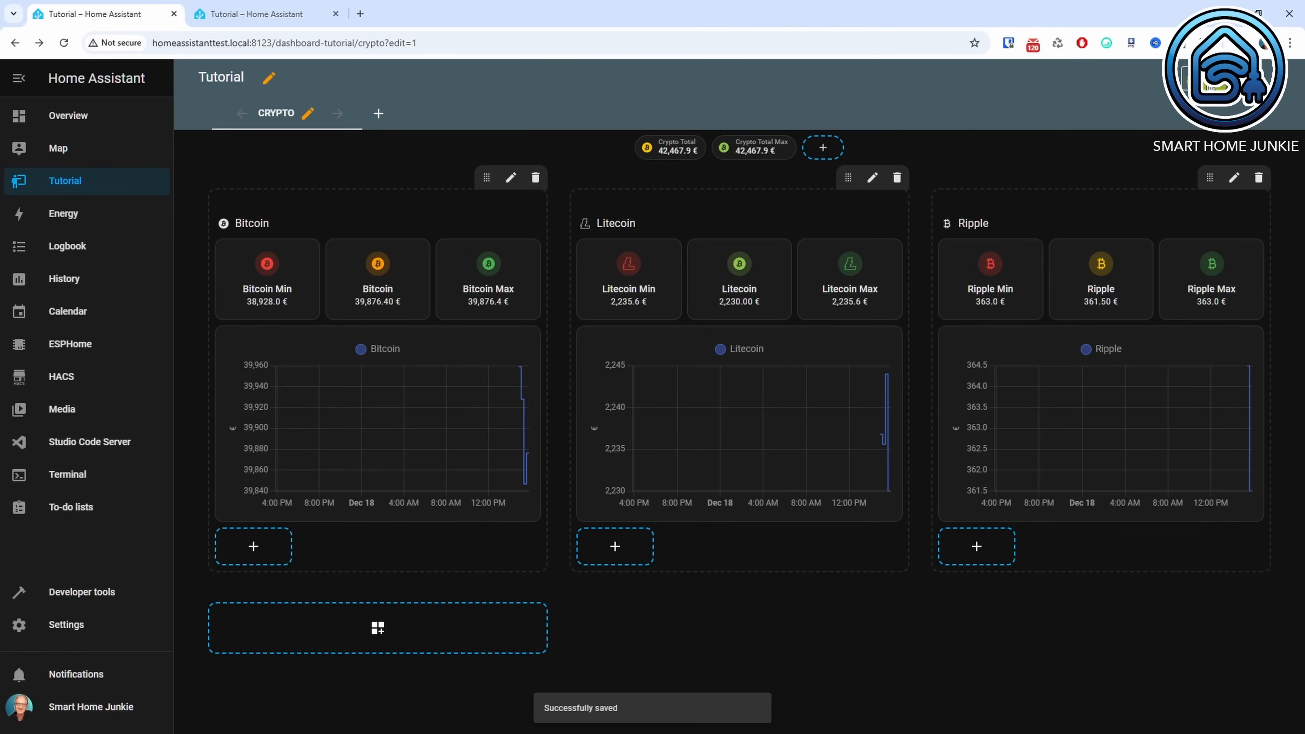
click(1205, 80)
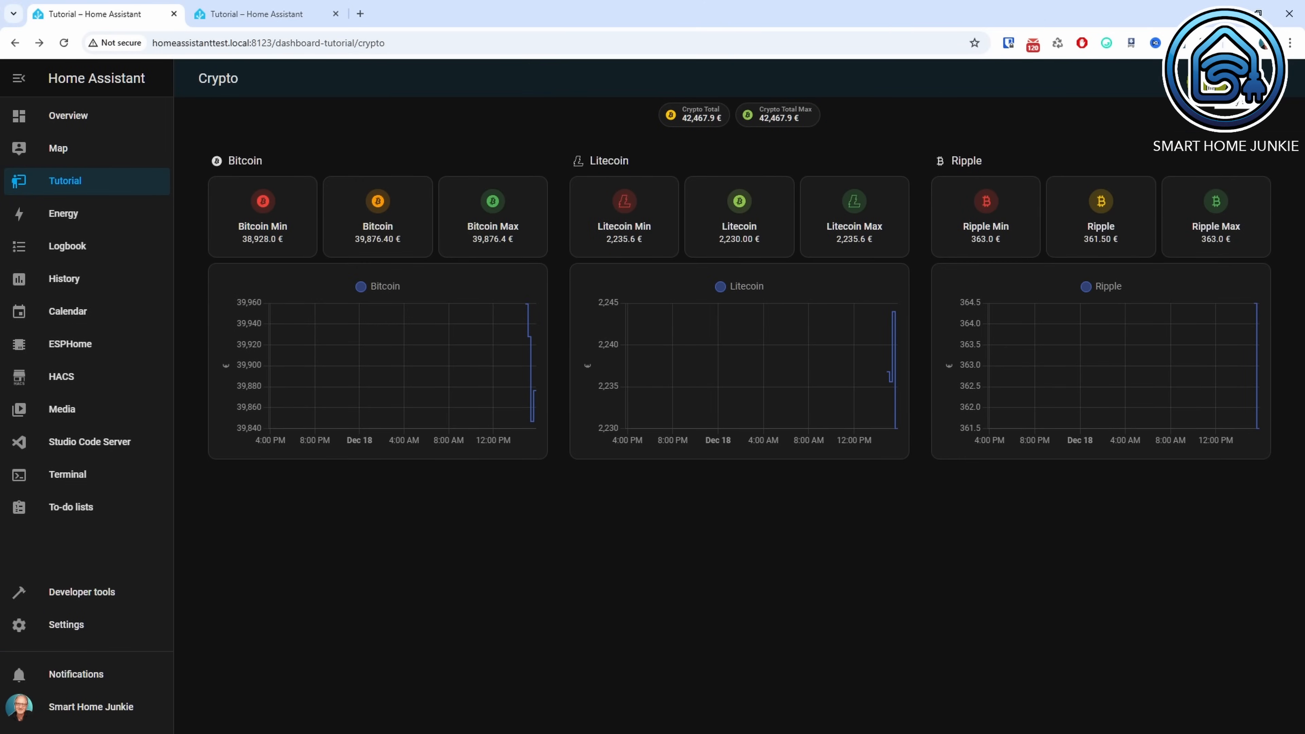